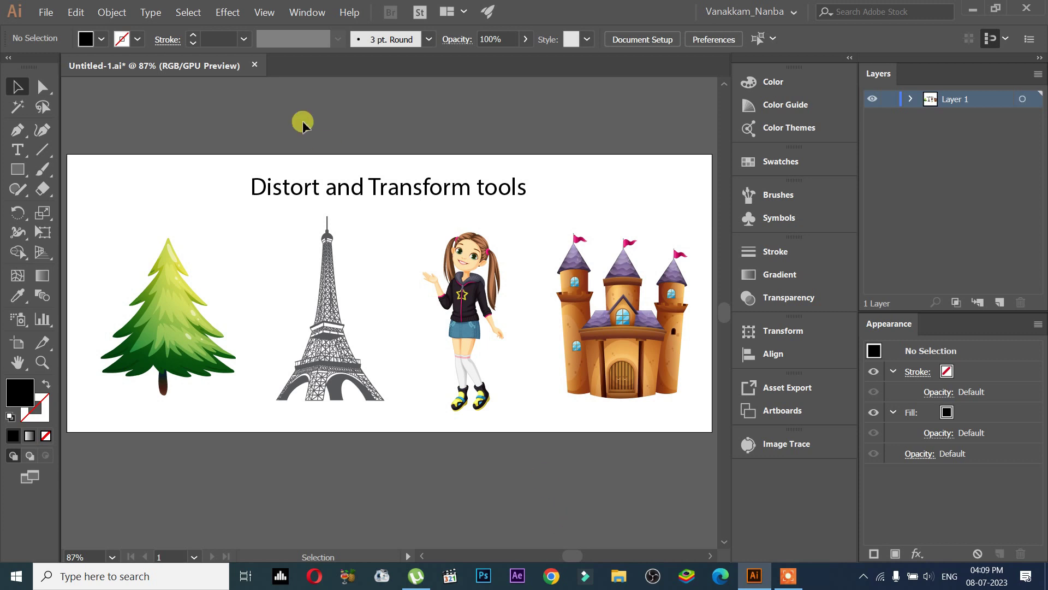
Step: Select the title text on the artboard
{"action": "left_click", "coordinate": [353, 188]}
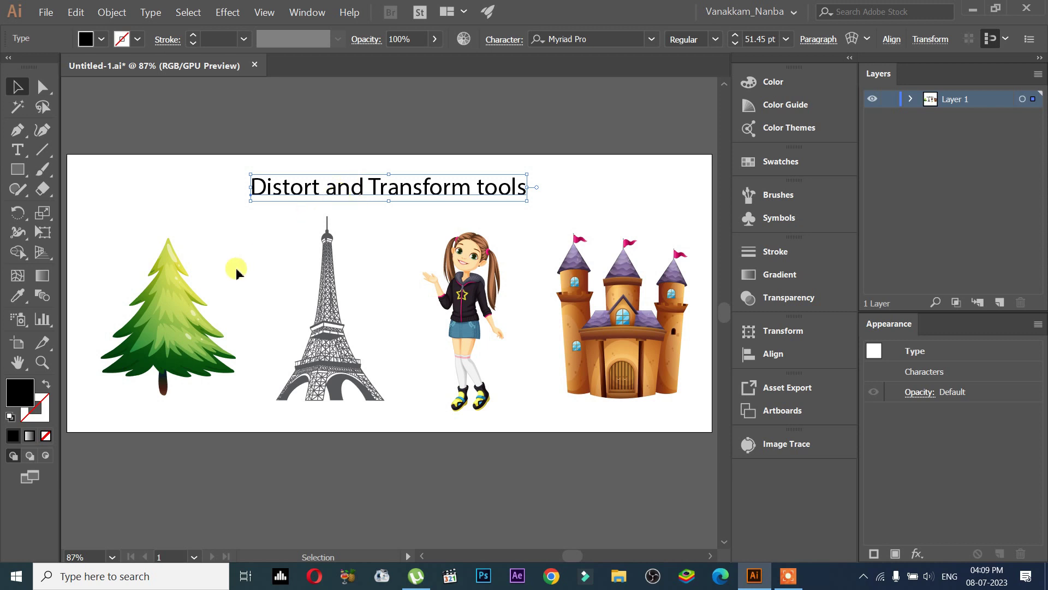
{"action": "left_click", "coordinate": [139, 207]}
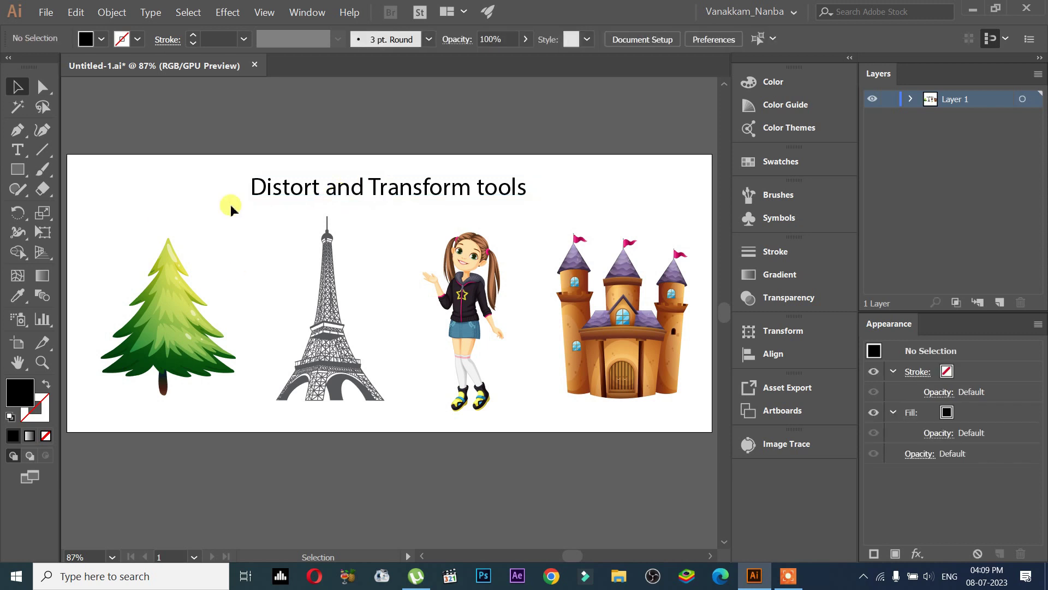
{"action": "left_click", "coordinate": [269, 195]}
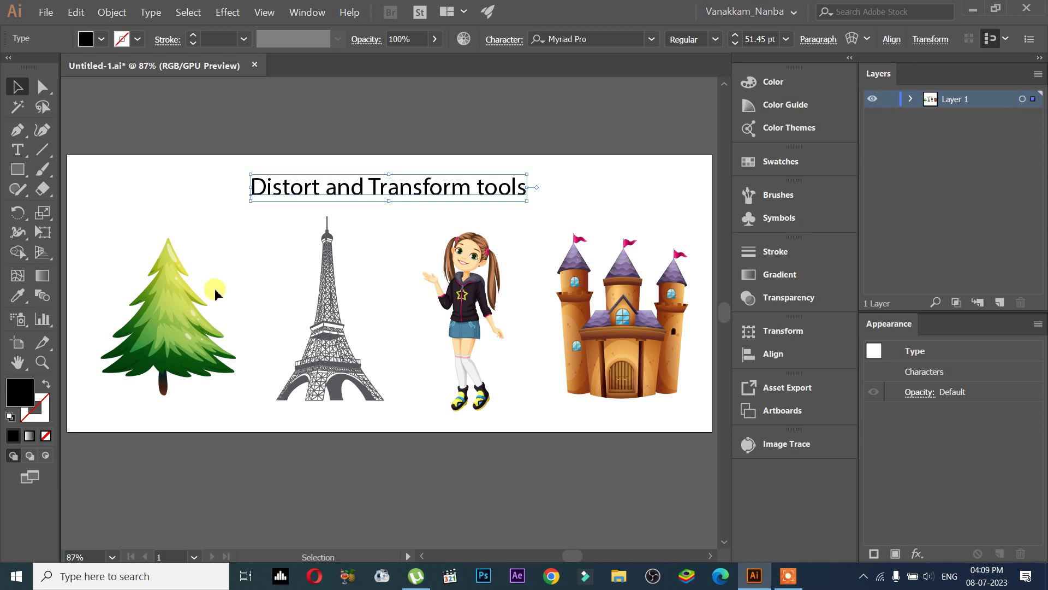
Step: Select the tree, Eiffel Tower, girl and castle in turn, then pick the Width Tool
{"action": "left_click", "coordinate": [179, 314]}
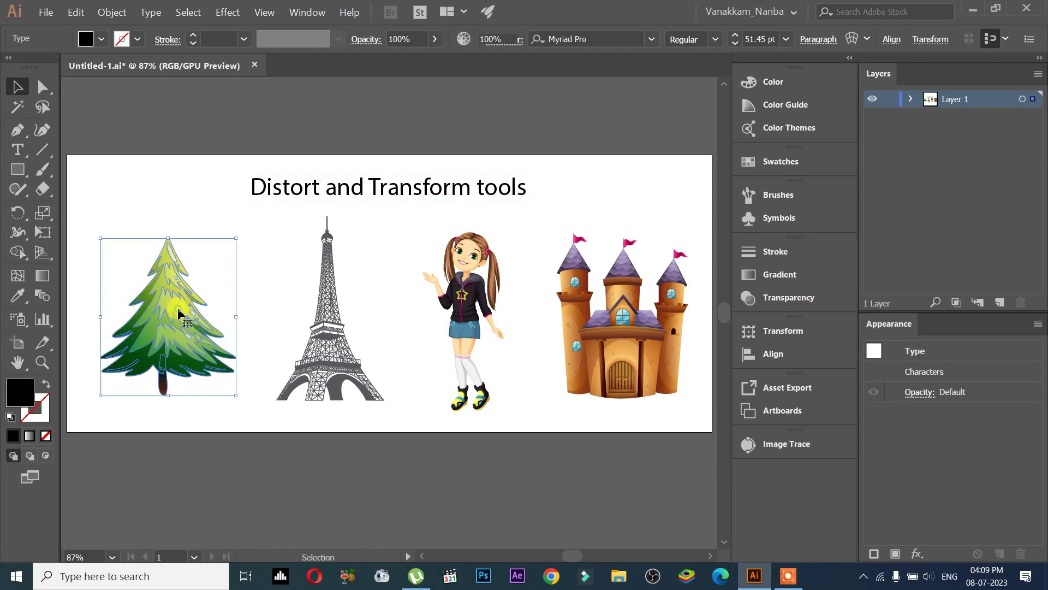
{"action": "left_click", "coordinate": [327, 313]}
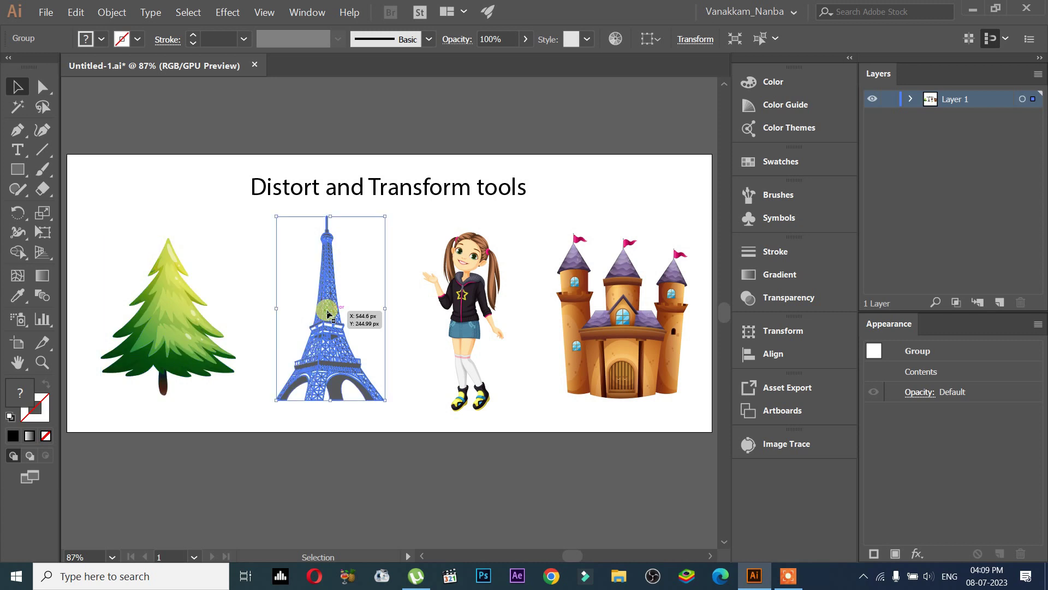
{"action": "left_click", "coordinate": [450, 312]}
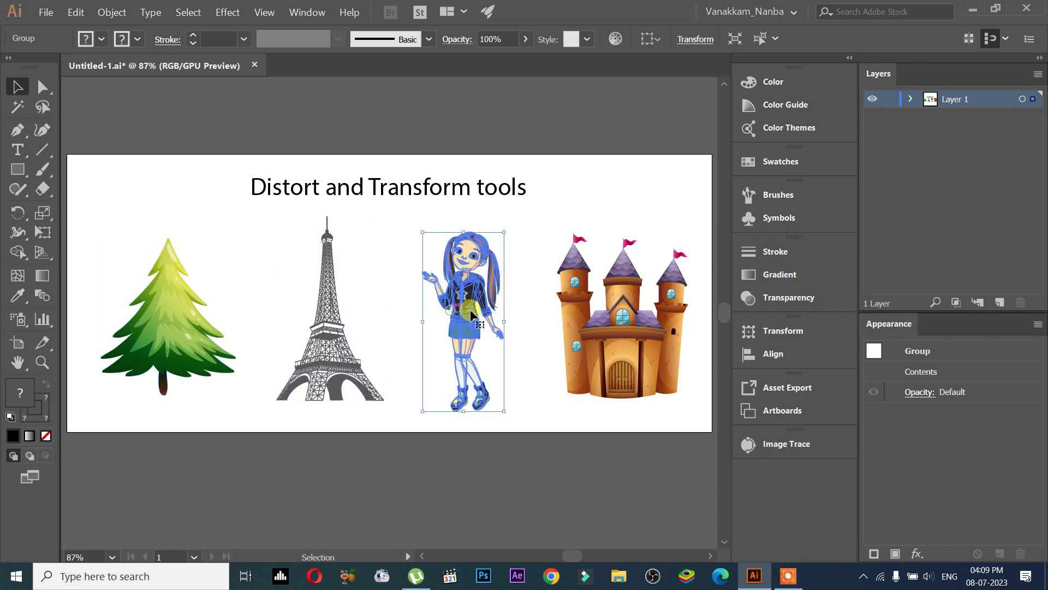
{"action": "left_click", "coordinate": [572, 309]}
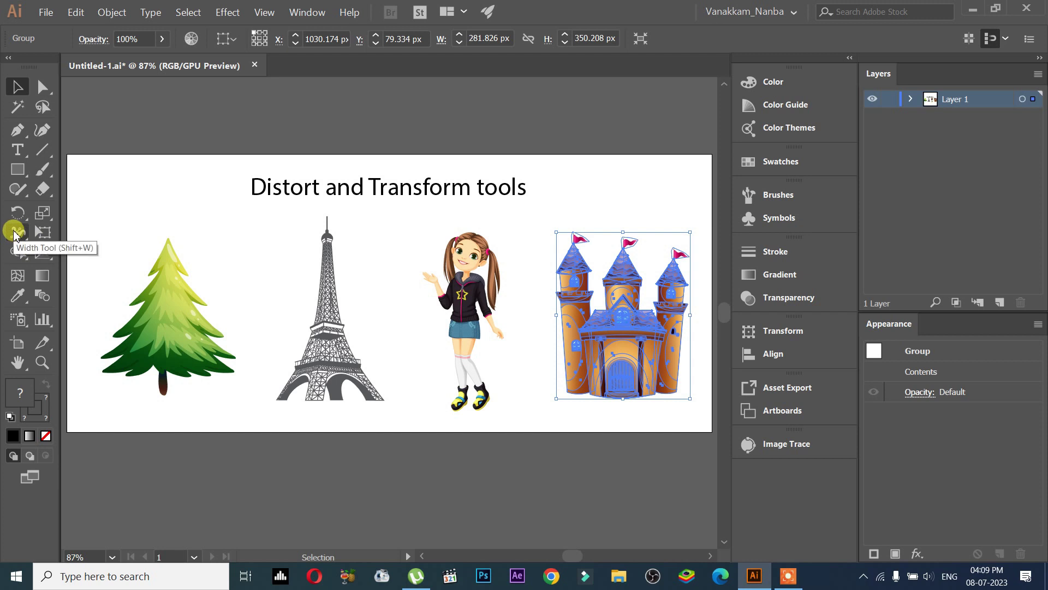
{"action": "left_click", "coordinate": [15, 234]}
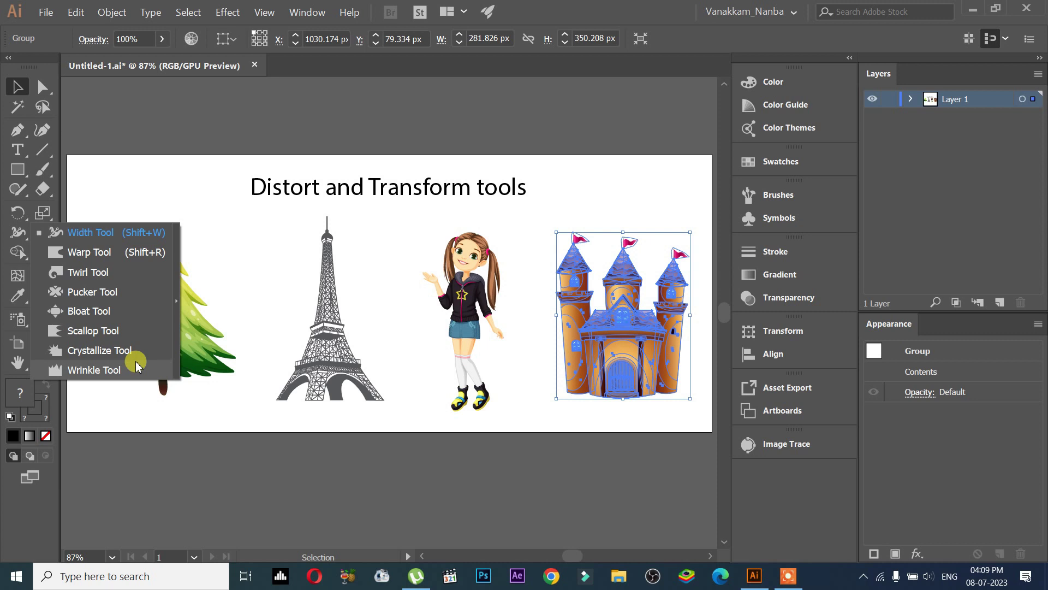
Step: Try the Free Transform tool and its options, then return to the Width Tool
{"action": "left_click", "coordinate": [15, 233]}
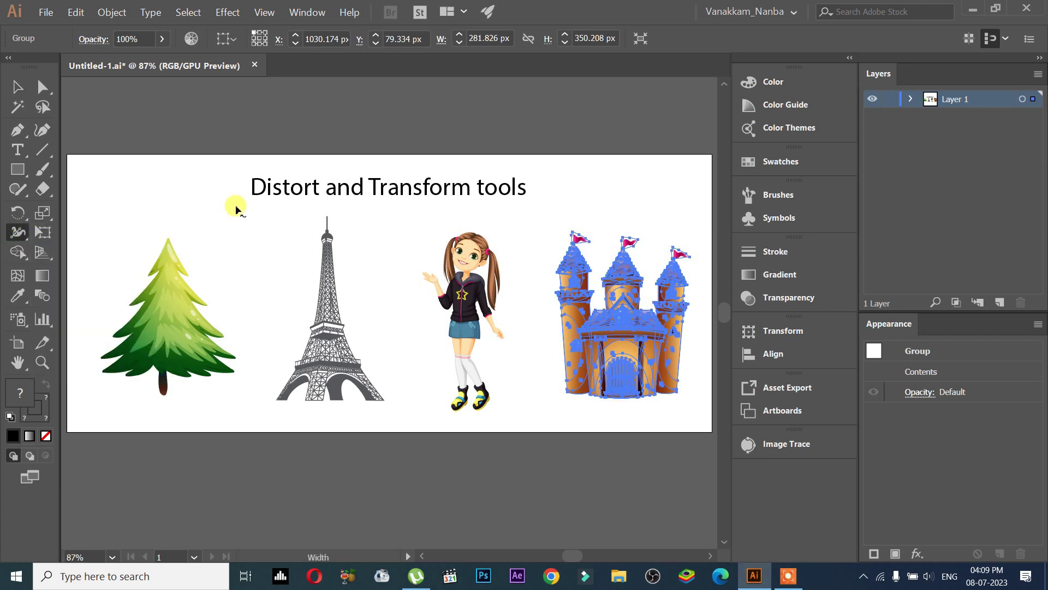
{"action": "left_click_drag", "start_coordinate": [15, 235], "coordinate": [75, 257]}
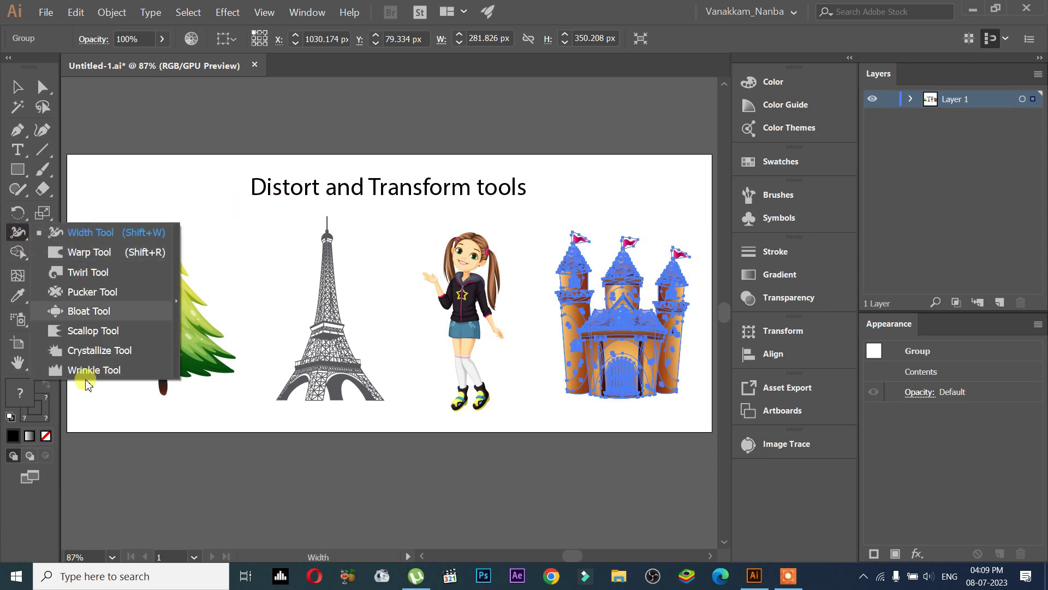
{"action": "left_click", "coordinate": [13, 227]}
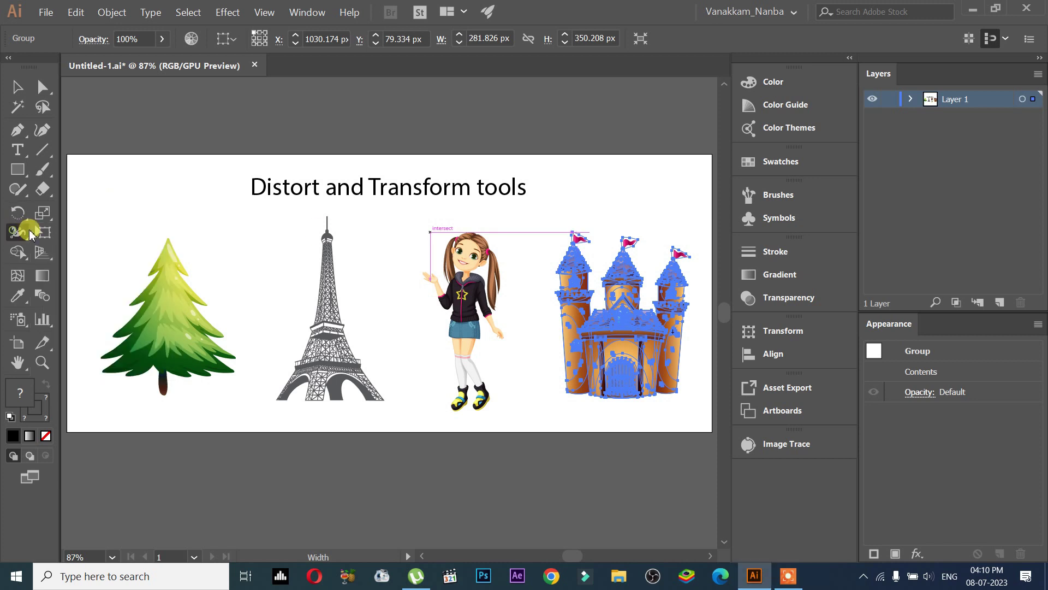
{"action": "left_click", "coordinate": [43, 233]}
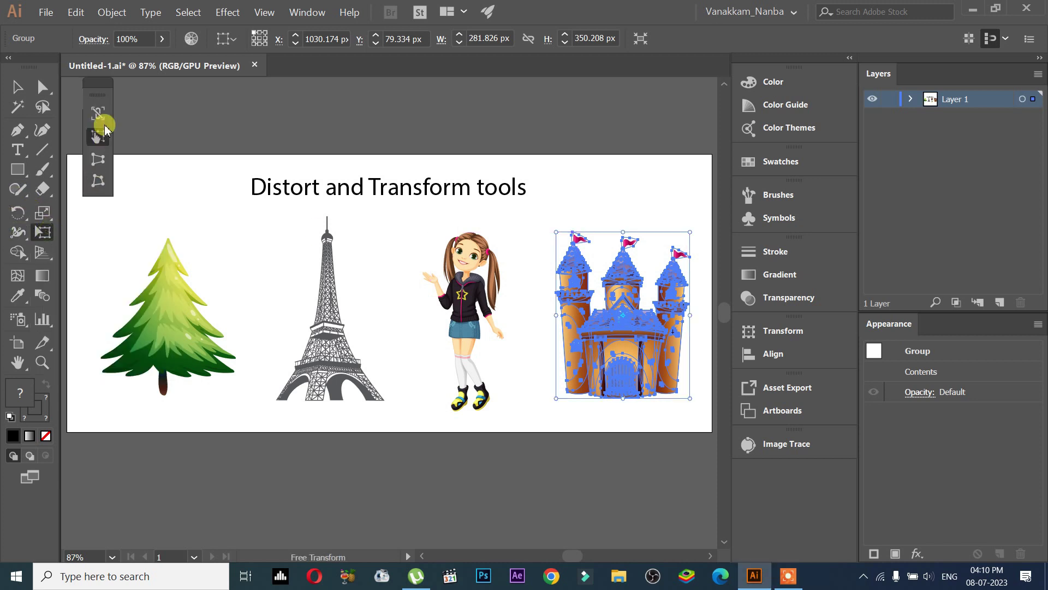
{"action": "left_click", "coordinate": [14, 228]}
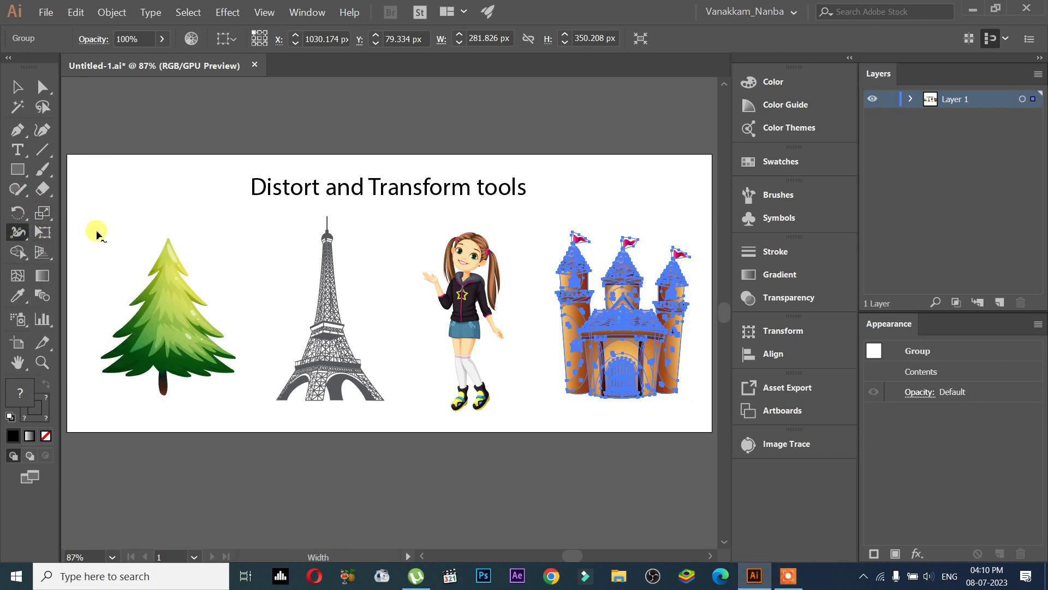
Step: Tear off the Width tool flyout and position the floating panel above the artboard
{"action": "left_click", "coordinate": [19, 233]}
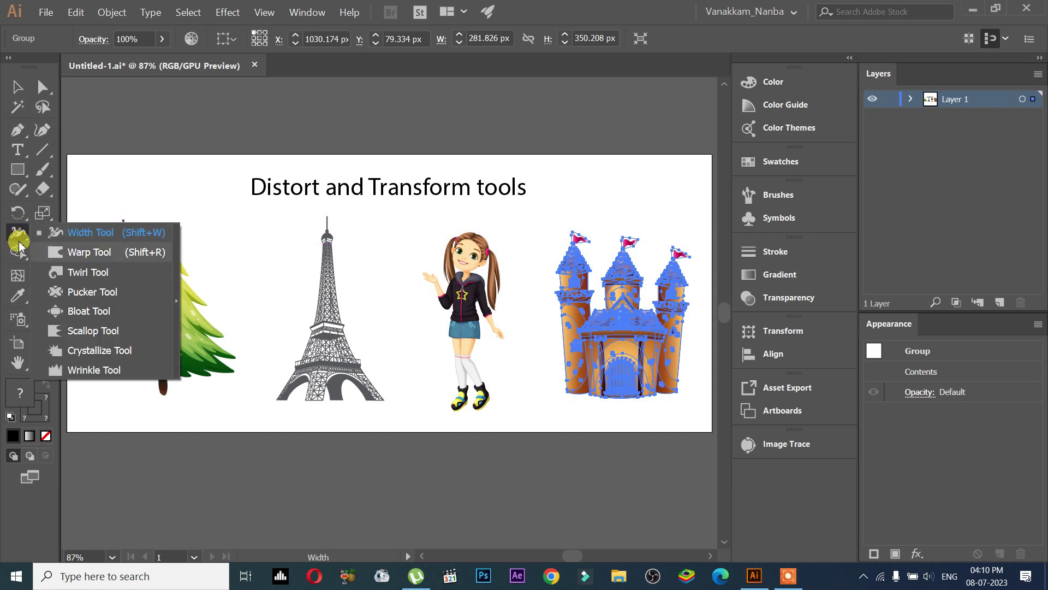
{"action": "left_click", "coordinate": [13, 238]}
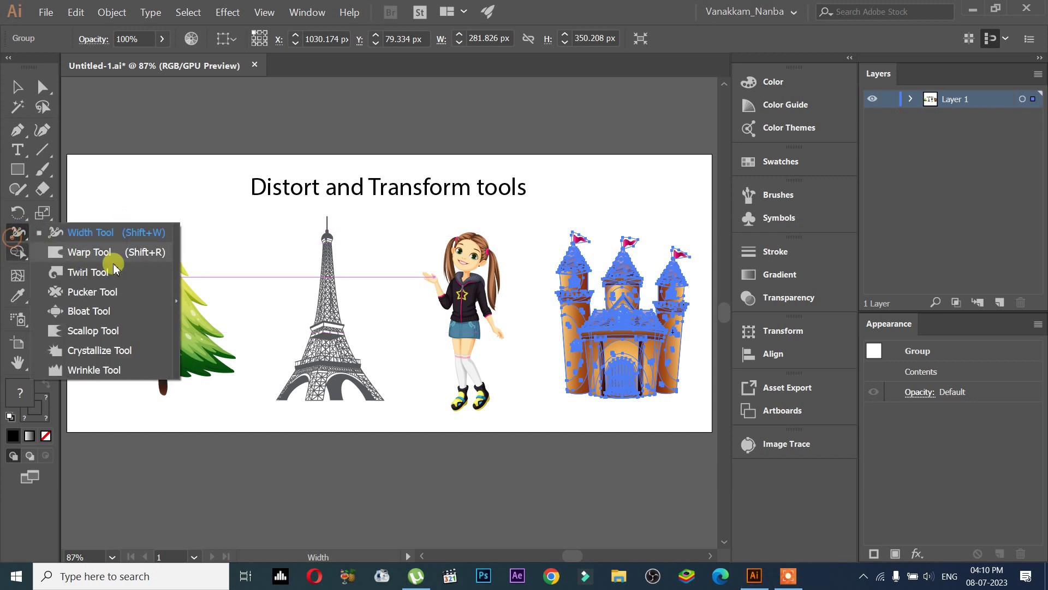
{"action": "left_click", "coordinate": [175, 295]}
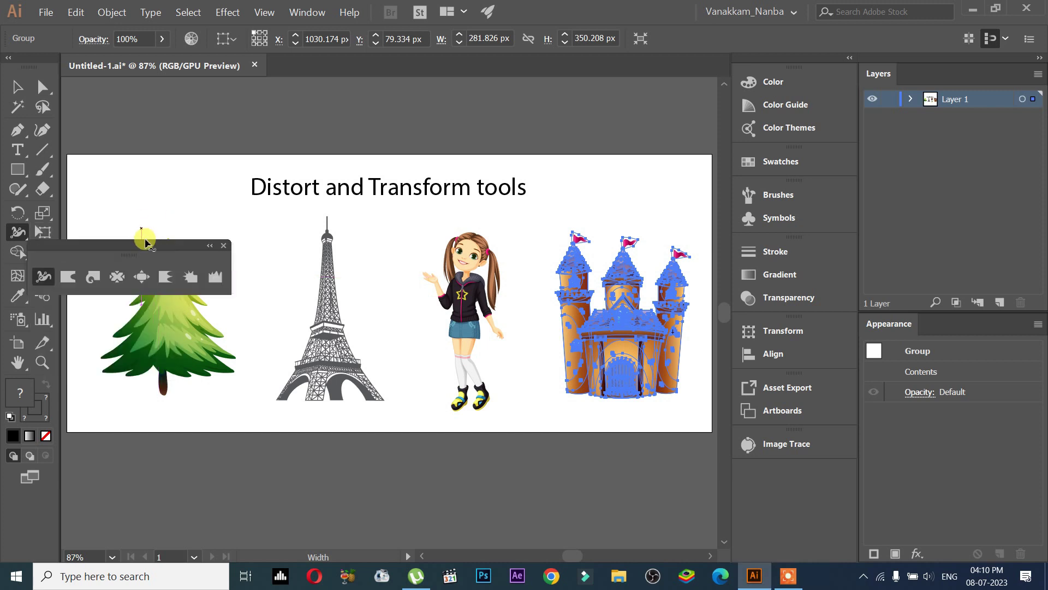
{"action": "left_click_drag", "start_coordinate": [148, 254], "coordinate": [206, 106]}
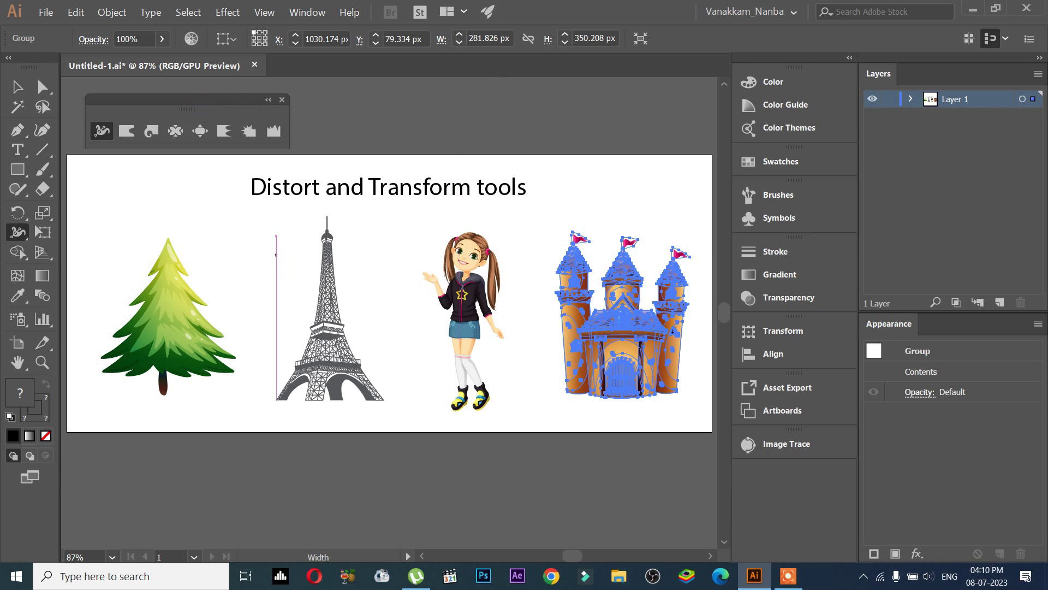
{"action": "left_click_drag", "start_coordinate": [236, 103], "coordinate": [238, 100]}
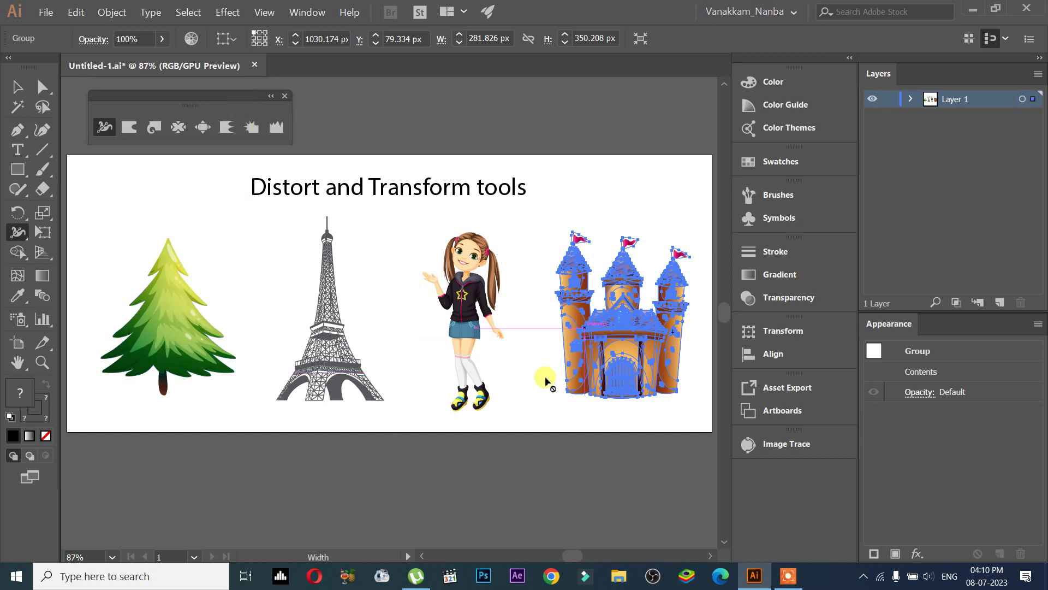
{"action": "left_click", "coordinate": [18, 86]}
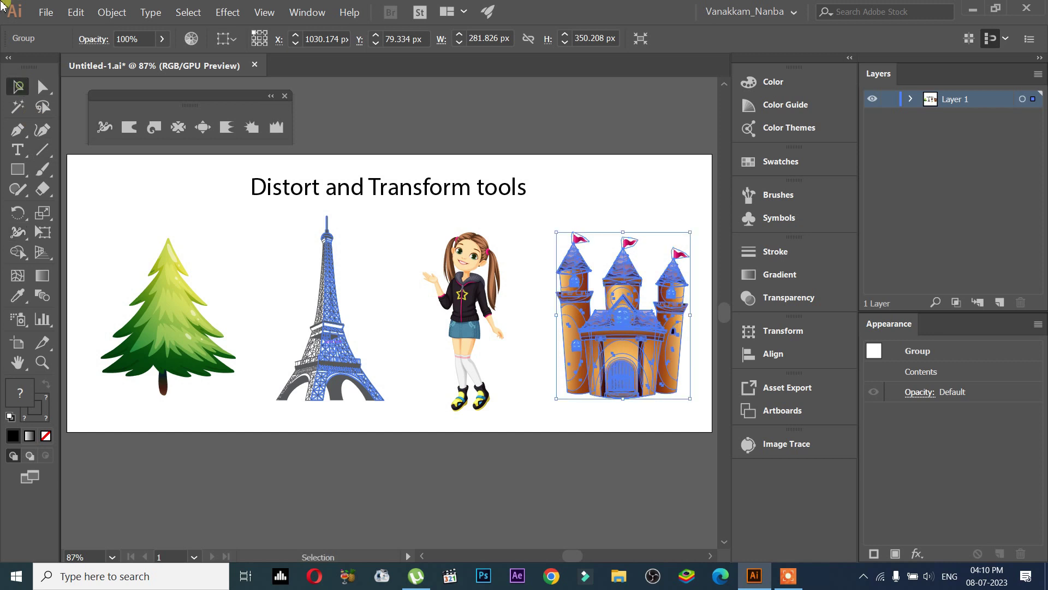
{"action": "left_click", "coordinate": [182, 304]}
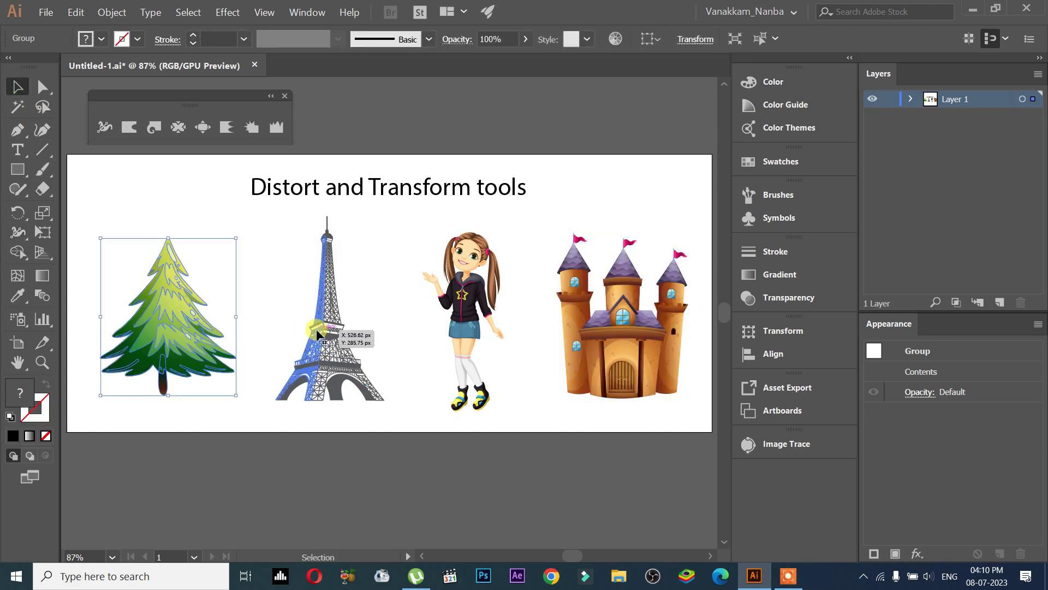
{"action": "left_click", "coordinate": [317, 333]}
{"action": "left_click", "coordinate": [464, 322]}
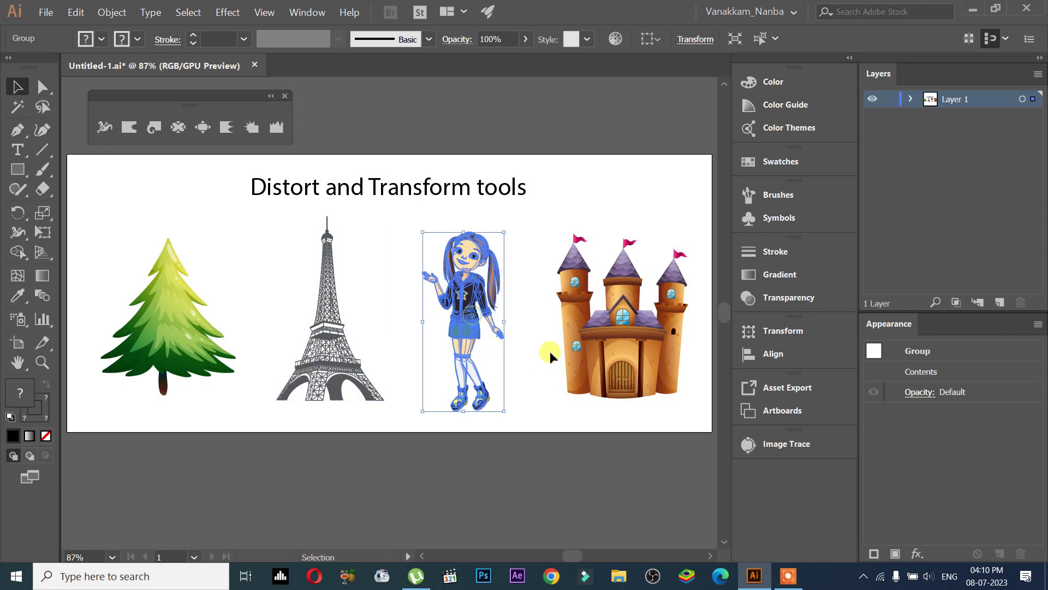
{"action": "left_click", "coordinate": [571, 321]}
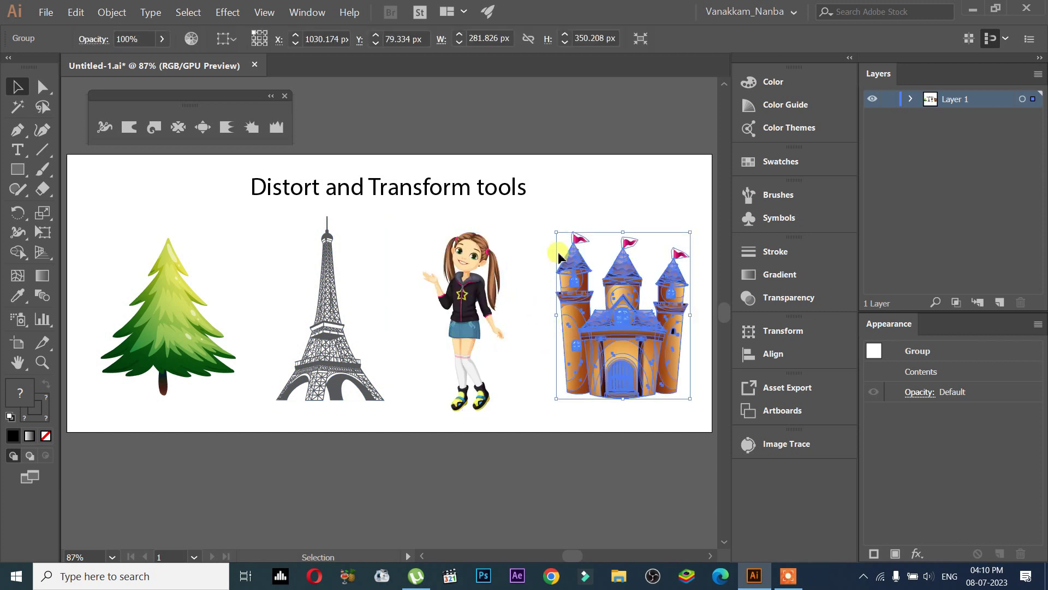
{"action": "left_click", "coordinate": [337, 452]}
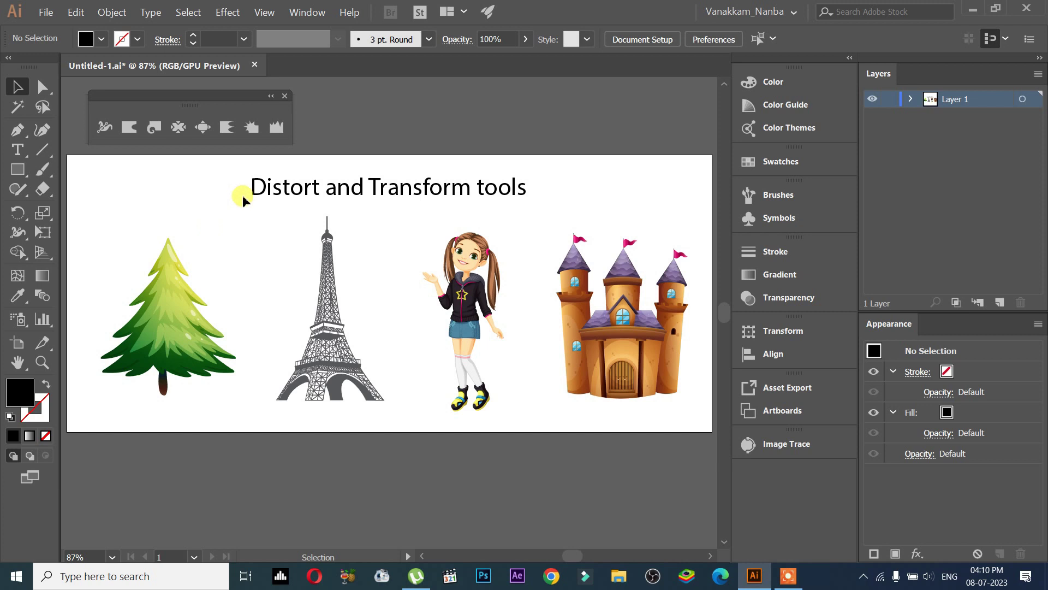
Step: Draw a tall thin test rectangle above the tree, then delete it
{"action": "left_click", "coordinate": [18, 169]}
{"action": "left_click_drag", "start_coordinate": [107, 236], "coordinate": [112, 149]}
{"action": "left_click", "coordinate": [105, 127]}
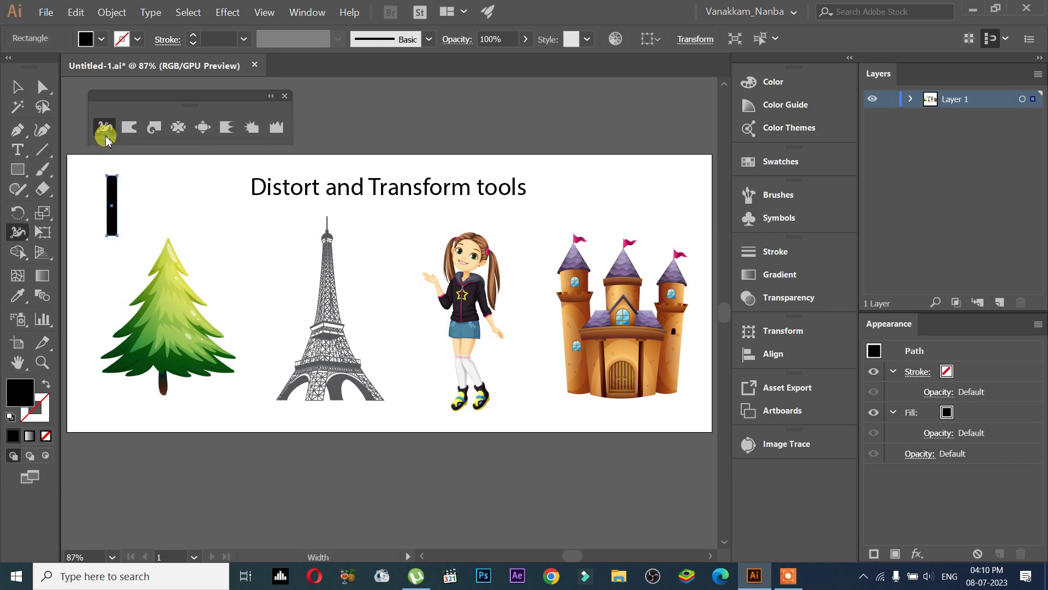
{"action": "key", "text": "Delete"}
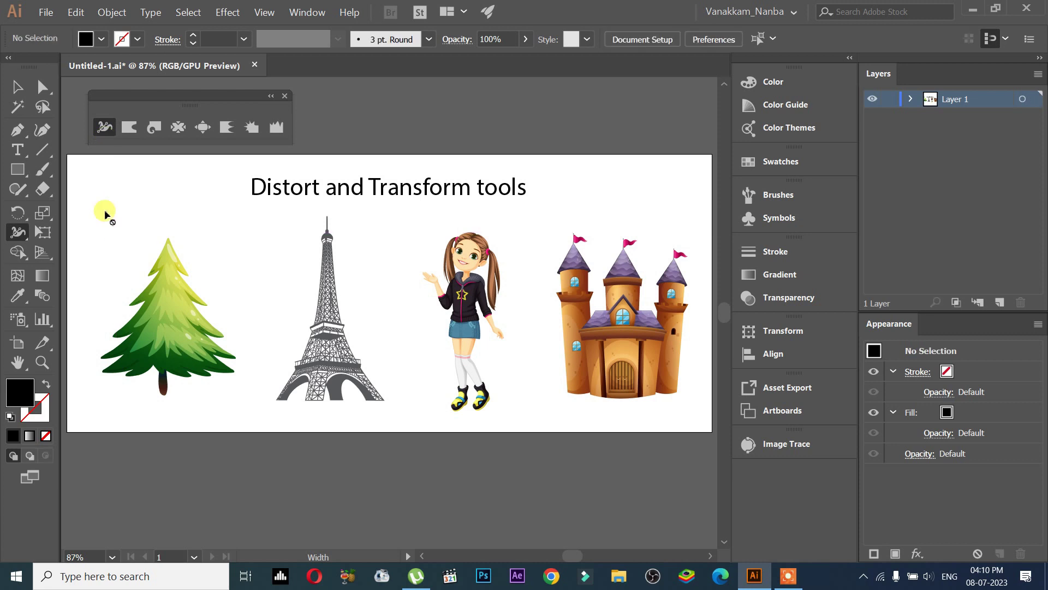
Step: Draw a three-point Curvature arc above the tree, bending its middle point upward
{"action": "left_click", "coordinate": [42, 152]}
{"action": "left_click", "coordinate": [43, 130]}
{"action": "left_click", "coordinate": [95, 218]}
{"action": "left_click", "coordinate": [144, 187]}
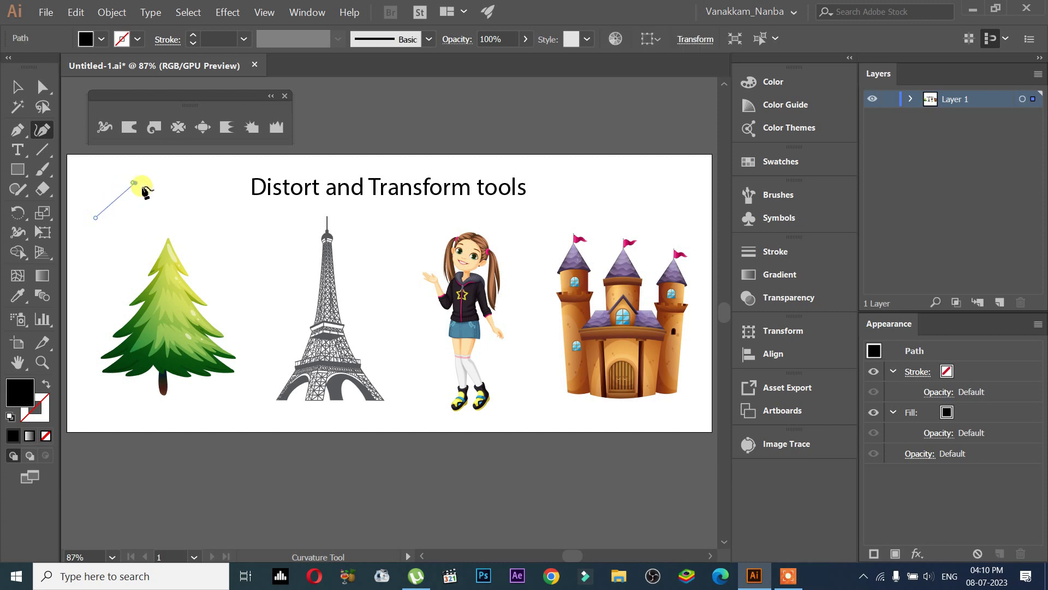
{"action": "left_click", "coordinate": [174, 188]}
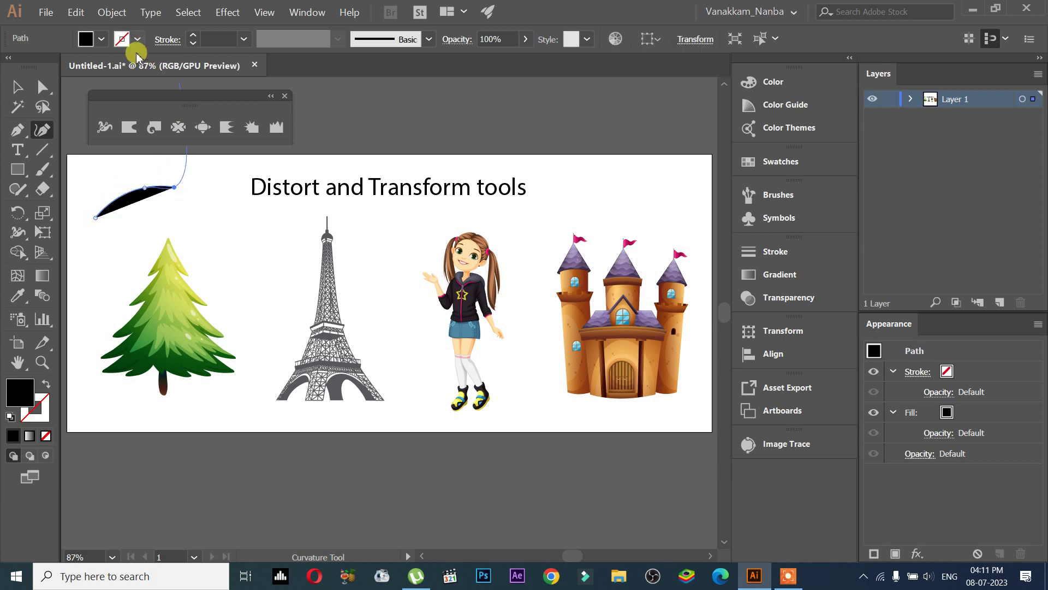
{"action": "left_click_drag", "start_coordinate": [141, 187], "coordinate": [140, 176]}
Step: Swap the arc's fill and stroke and raise its stroke weight to 16 pt
{"action": "key", "text": "shift+x"}
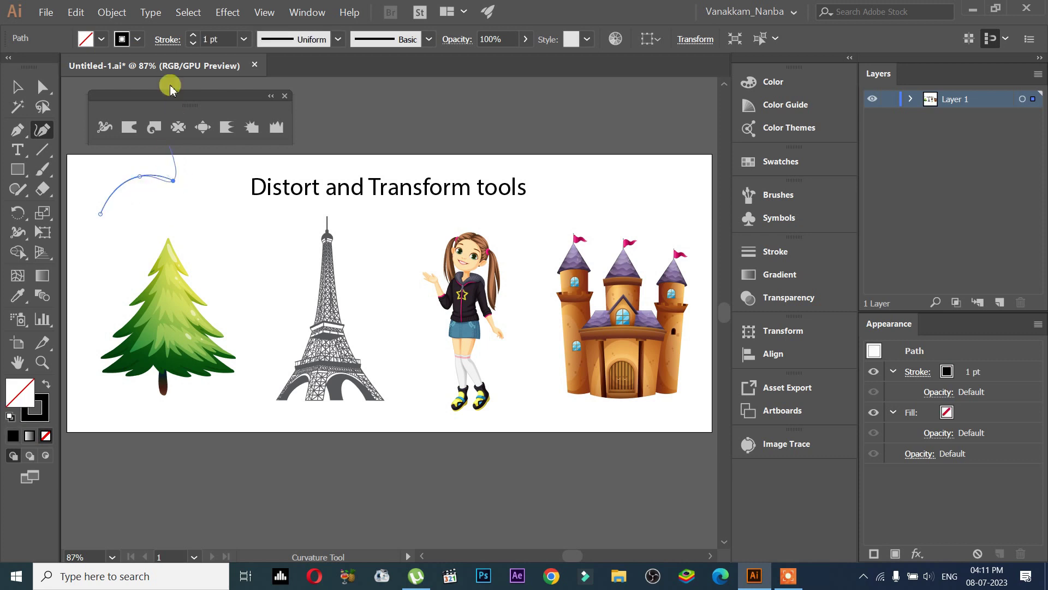
{"action": "left_click", "coordinate": [193, 37]}
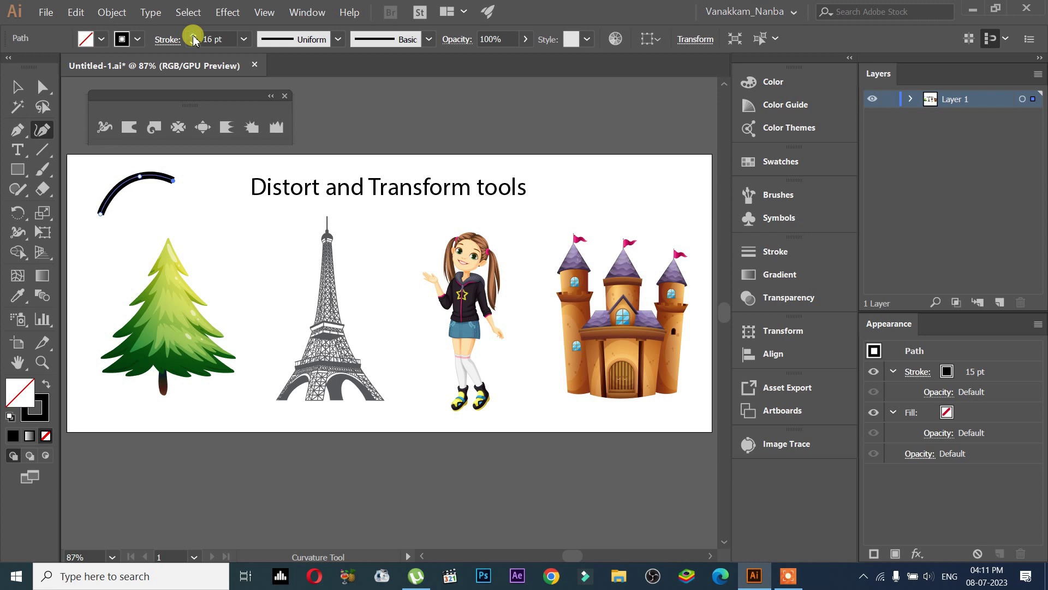
{"action": "left_click", "coordinate": [17, 87]}
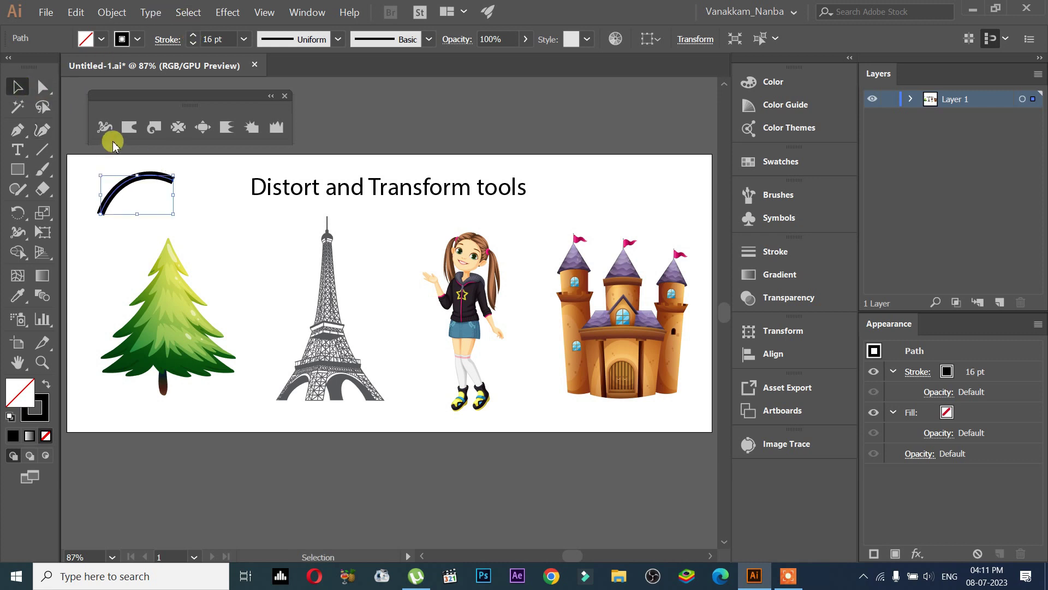
Step: Try Width Tool tapers on the arc's ends, undoing each change
{"action": "left_click", "coordinate": [104, 127]}
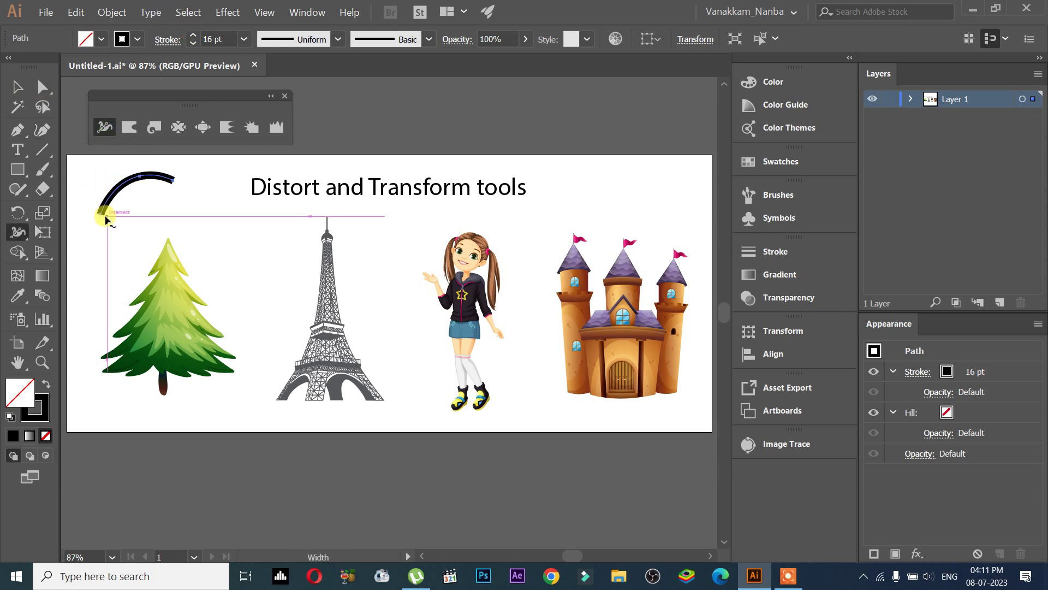
{"action": "left_click_drag", "start_coordinate": [106, 219], "coordinate": [128, 234]}
{"action": "key", "text": "ctrl+z"}
{"action": "left_click_drag", "start_coordinate": [180, 208], "coordinate": [114, 133]}
{"action": "key", "text": "ctrl+z"}
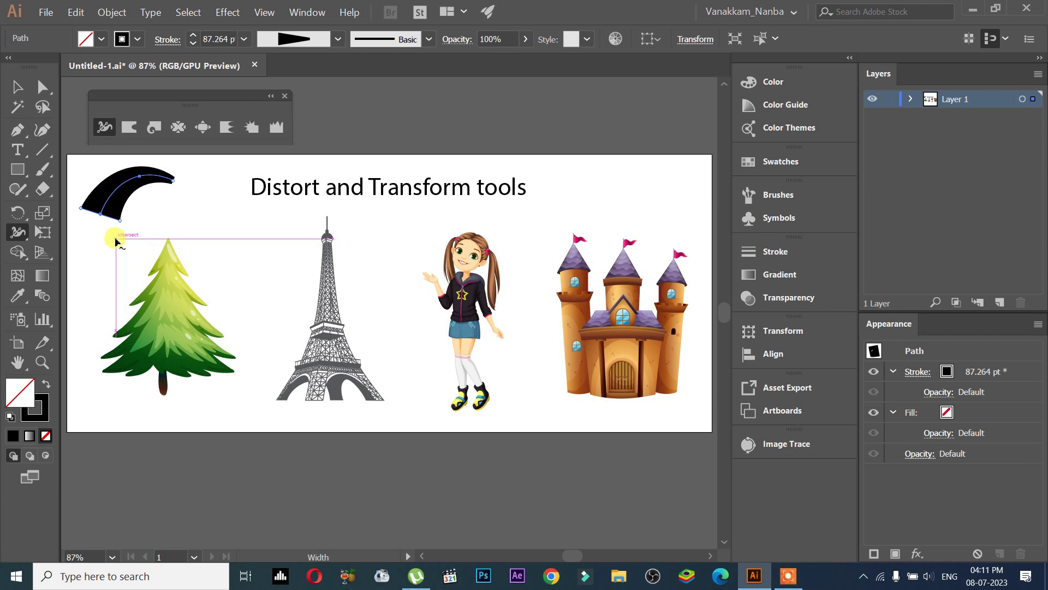
Step: Select the black arc with the Selection tool and delete it
{"action": "key", "text": "v"}
{"action": "mouse_move", "coordinate": [121, 197]}
{"action": "left_mouse_down"}
{"action": "mouse_move", "coordinate": [132, 203]}
{"action": "mouse_move", "coordinate": [124, 200]}
{"action": "left_mouse_up"}
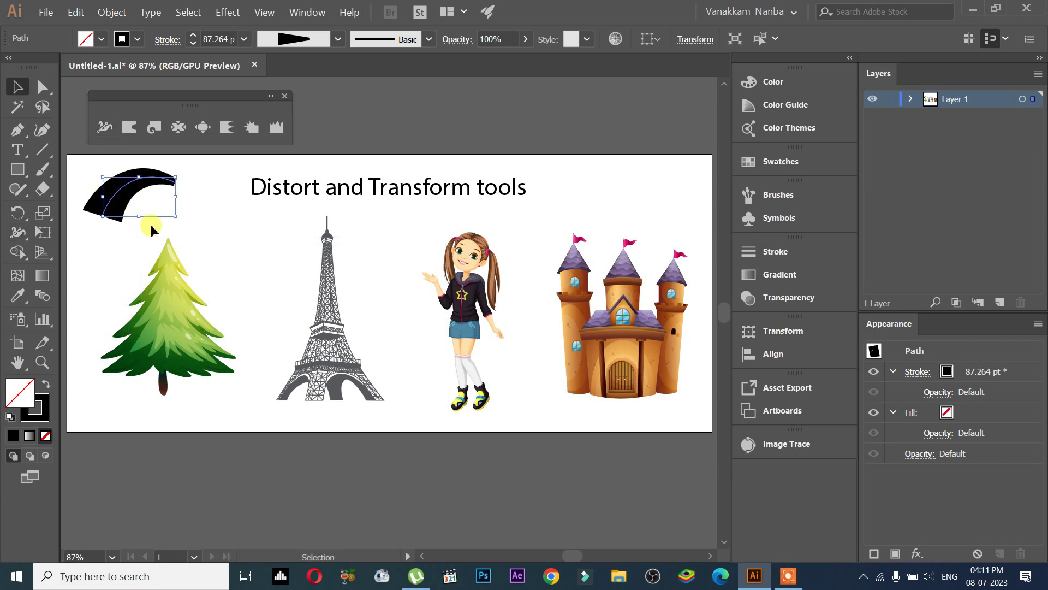
{"action": "key", "text": "Delete"}
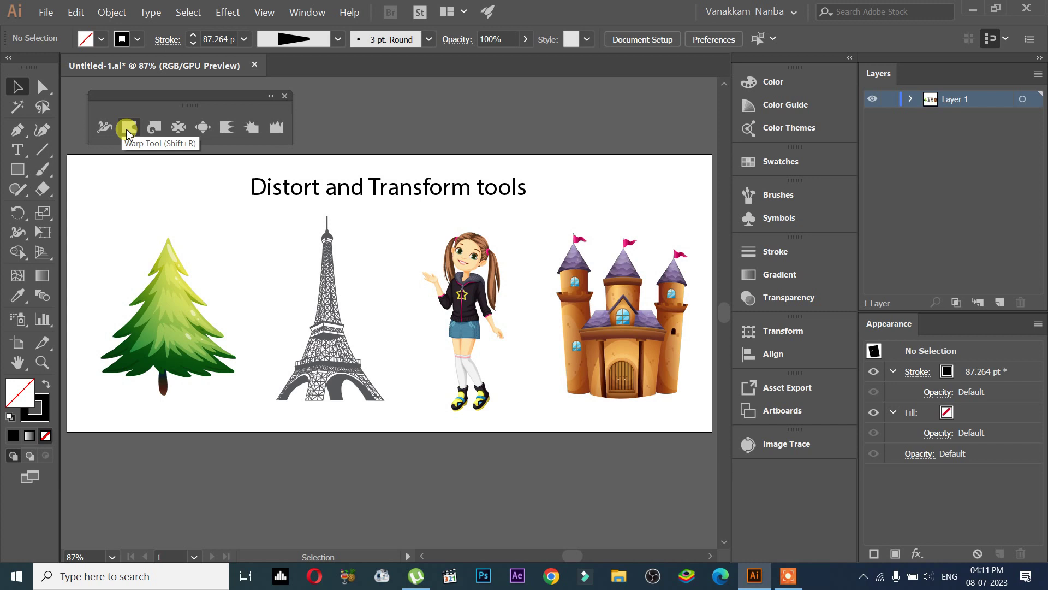
Step: Make trial Warp Tool strokes across the tree's branches, then undo them
{"action": "left_click", "coordinate": [129, 129]}
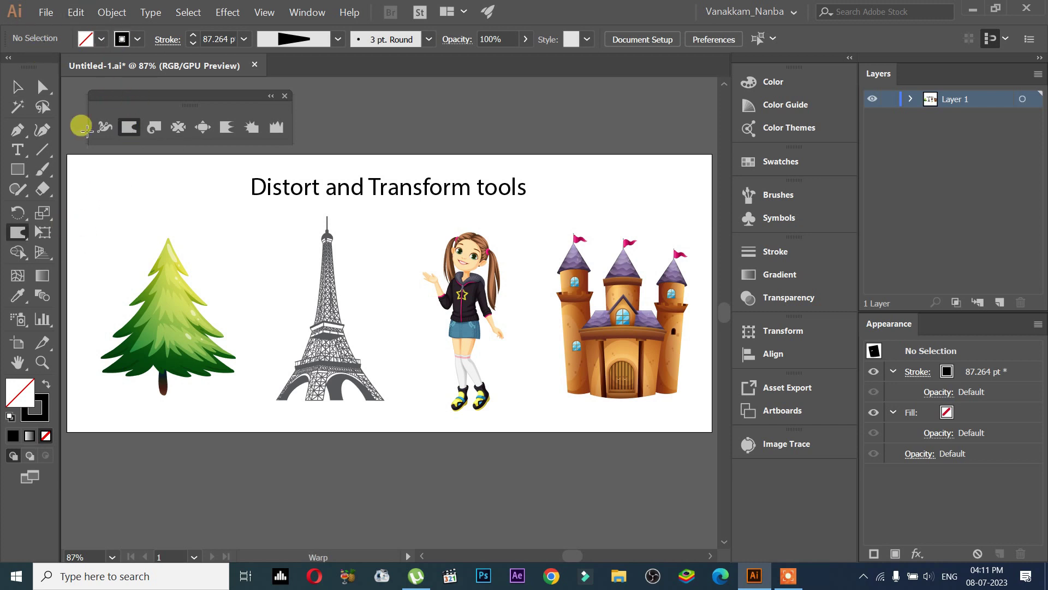
{"action": "left_click_drag", "start_coordinate": [145, 224], "coordinate": [188, 311]}
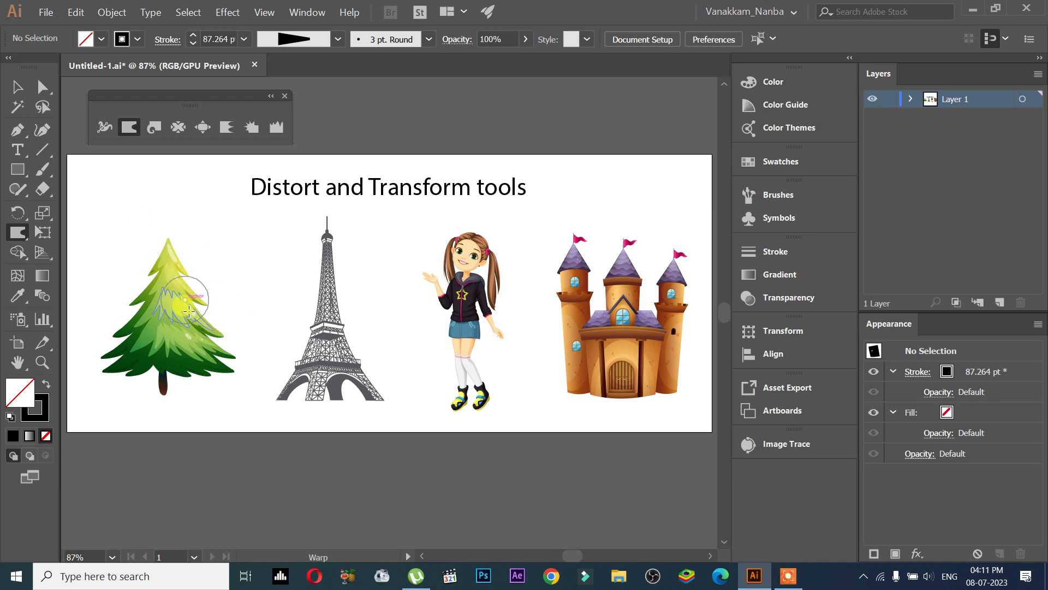
{"action": "mouse_move", "coordinate": [189, 312]}
{"action": "left_mouse_down"}
{"action": "mouse_move", "coordinate": [162, 284]}
{"action": "mouse_move", "coordinate": [193, 288]}
{"action": "left_mouse_up"}
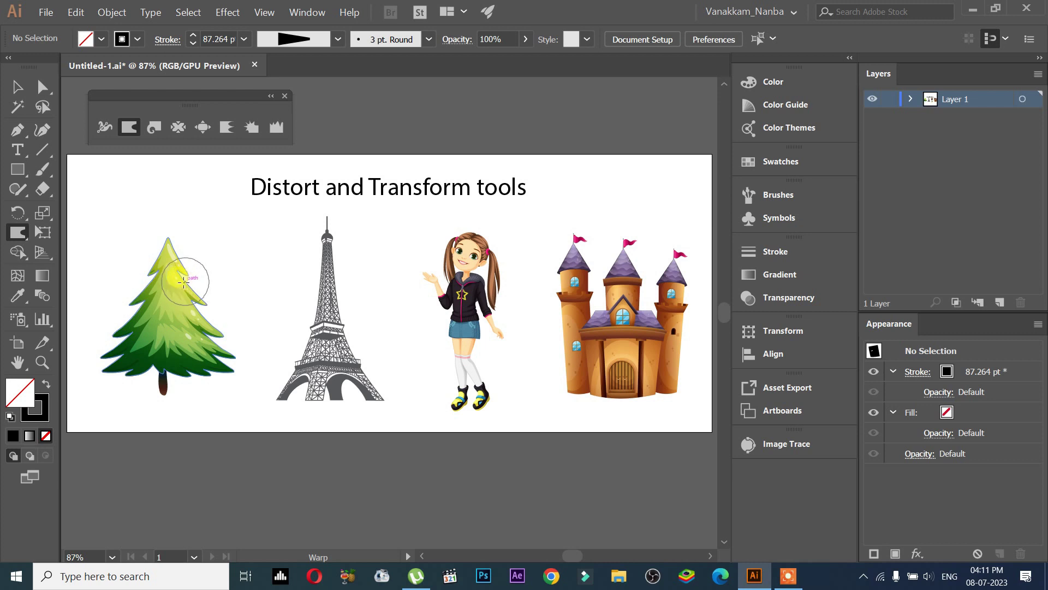
{"action": "mouse_move", "coordinate": [184, 281]}
{"action": "left_mouse_down"}
{"action": "mouse_move", "coordinate": [257, 332]}
{"action": "mouse_move", "coordinate": [202, 334]}
{"action": "mouse_move", "coordinate": [275, 352]}
{"action": "mouse_move", "coordinate": [240, 349]}
{"action": "mouse_move", "coordinate": [273, 361]}
{"action": "left_mouse_up"}
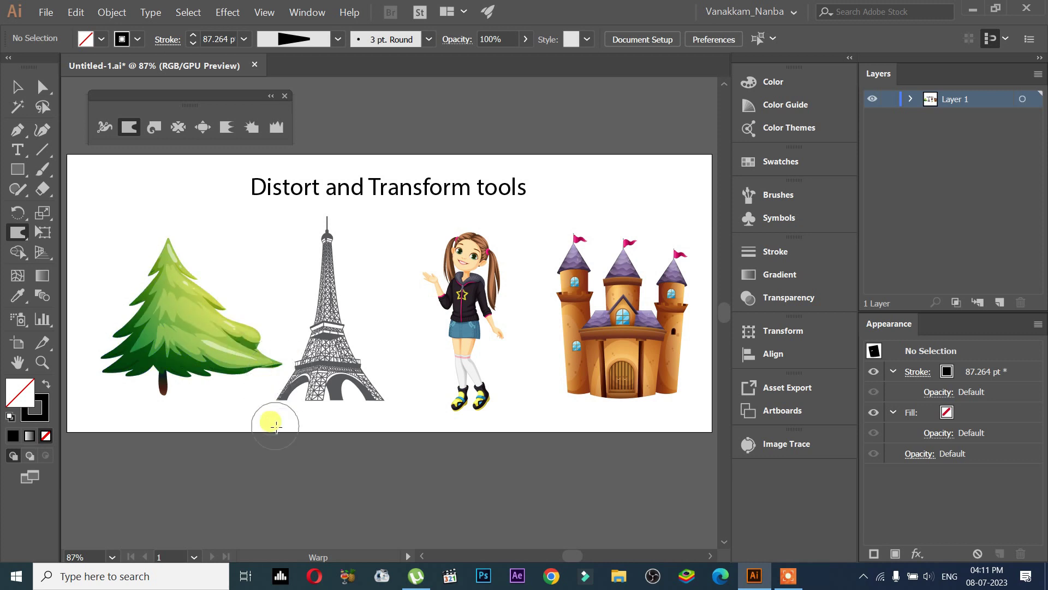
{"action": "key", "text": "ctrl+z"}
{"action": "key", "text": "ctrl+z"}
{"action": "key", "text": "ctrl+z"}
{"action": "key", "text": "ctrl+z"}
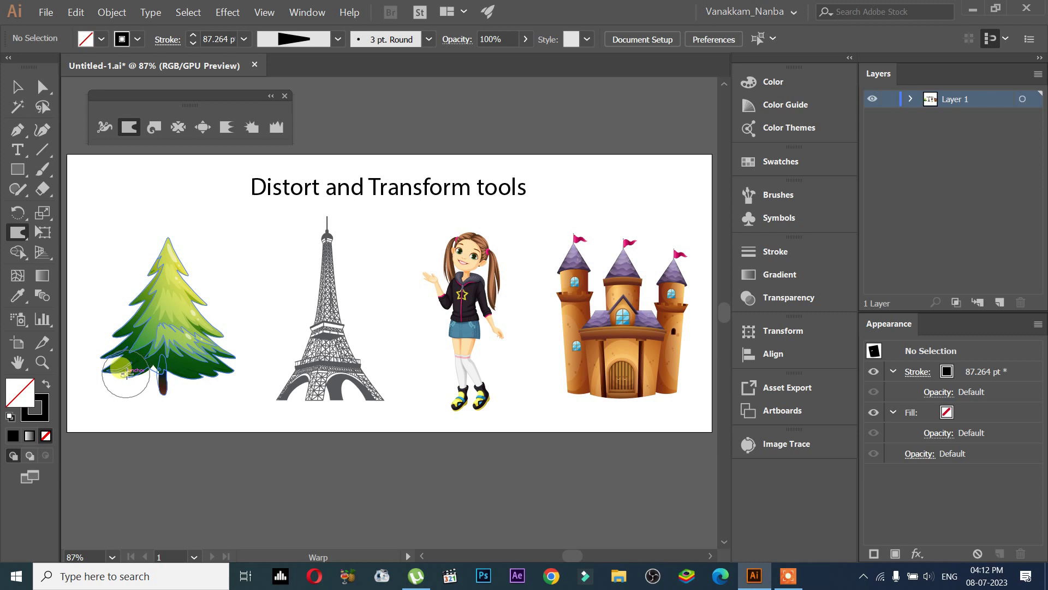
Step: Warp the tree's lower branches outward and reshape its top and apex
{"action": "left_click_drag", "start_coordinate": [119, 371], "coordinate": [94, 334]}
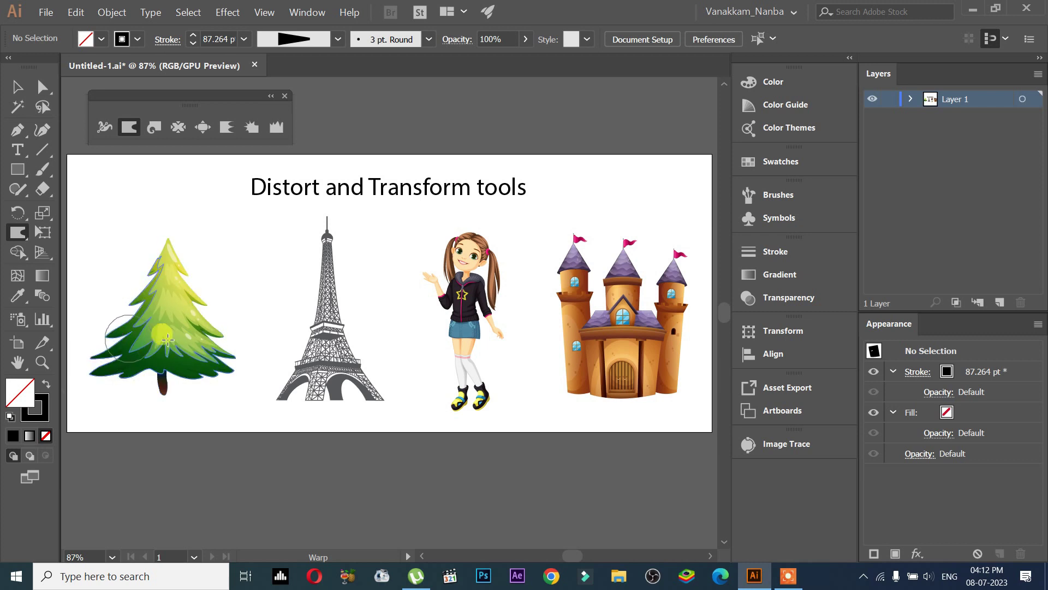
{"action": "left_click_drag", "start_coordinate": [231, 362], "coordinate": [211, 341]}
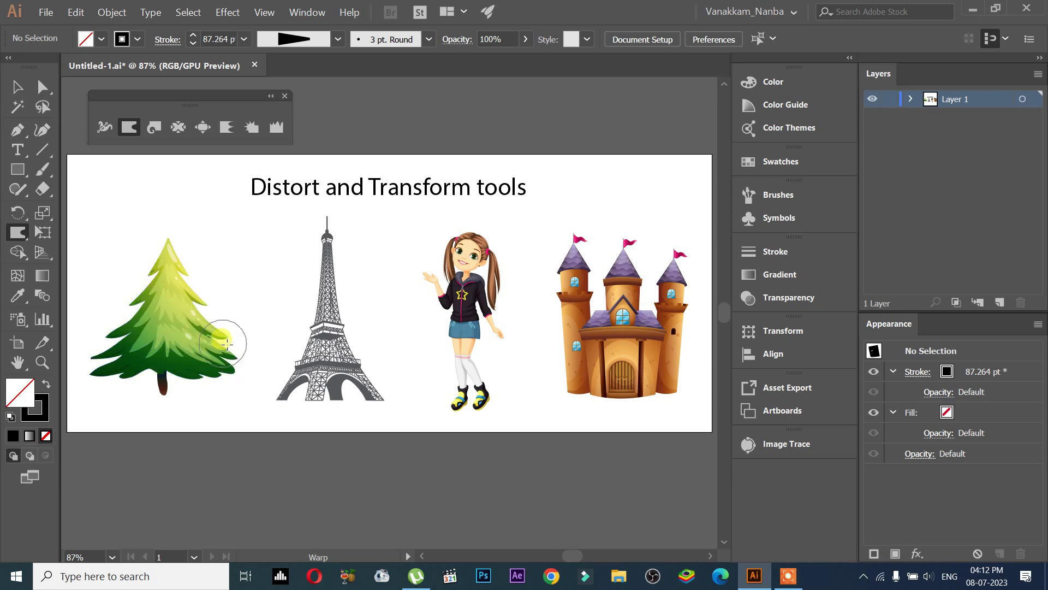
{"action": "left_click_drag", "start_coordinate": [203, 287], "coordinate": [169, 287]}
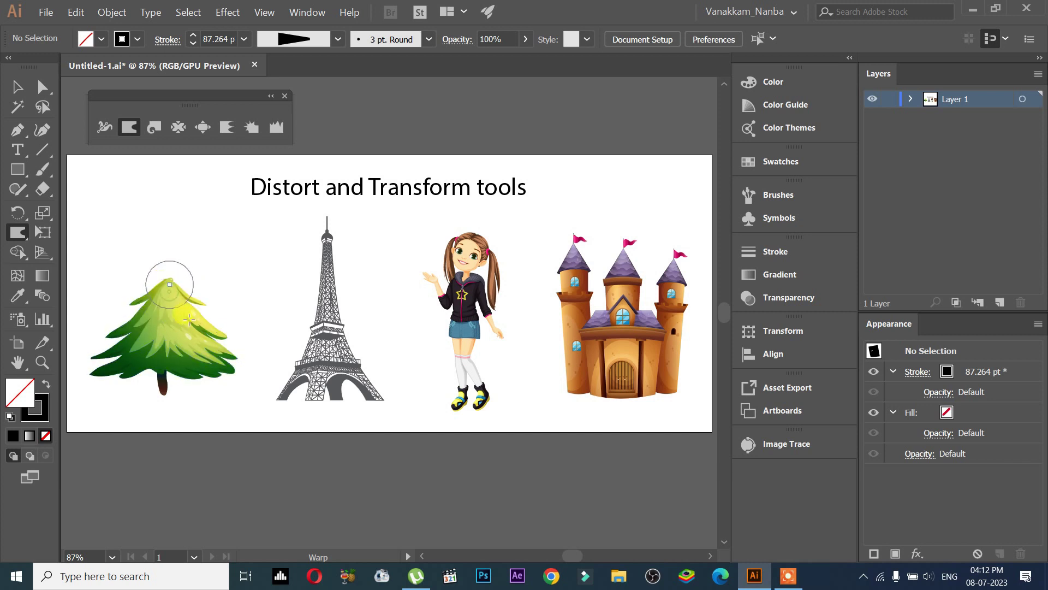
{"action": "left_click_drag", "start_coordinate": [282, 415], "coordinate": [297, 369]}
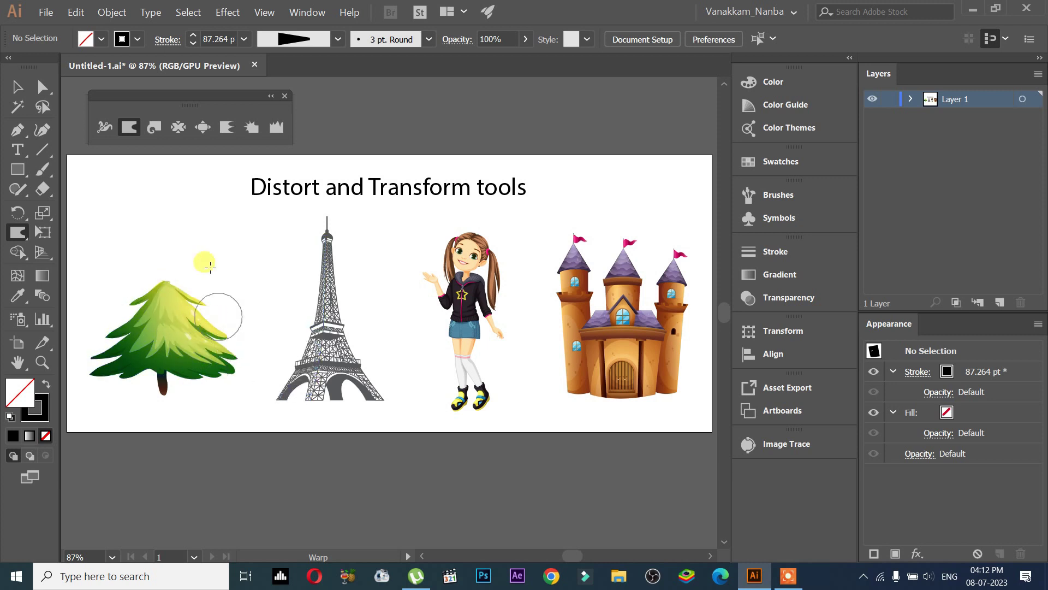
{"action": "left_click_drag", "start_coordinate": [147, 303], "coordinate": [167, 311]}
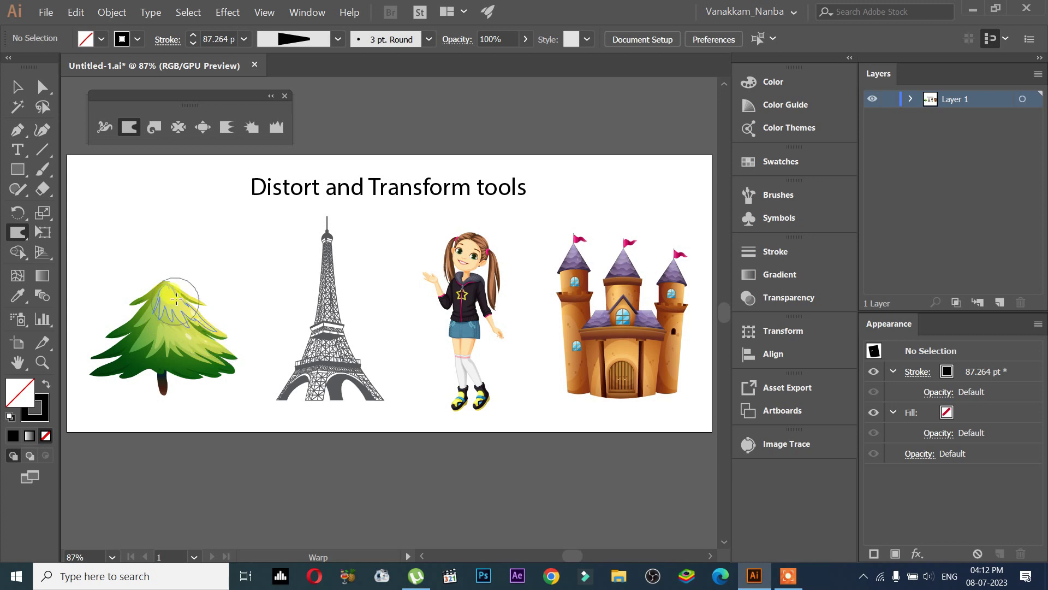
{"action": "left_click_drag", "start_coordinate": [168, 266], "coordinate": [166, 259]}
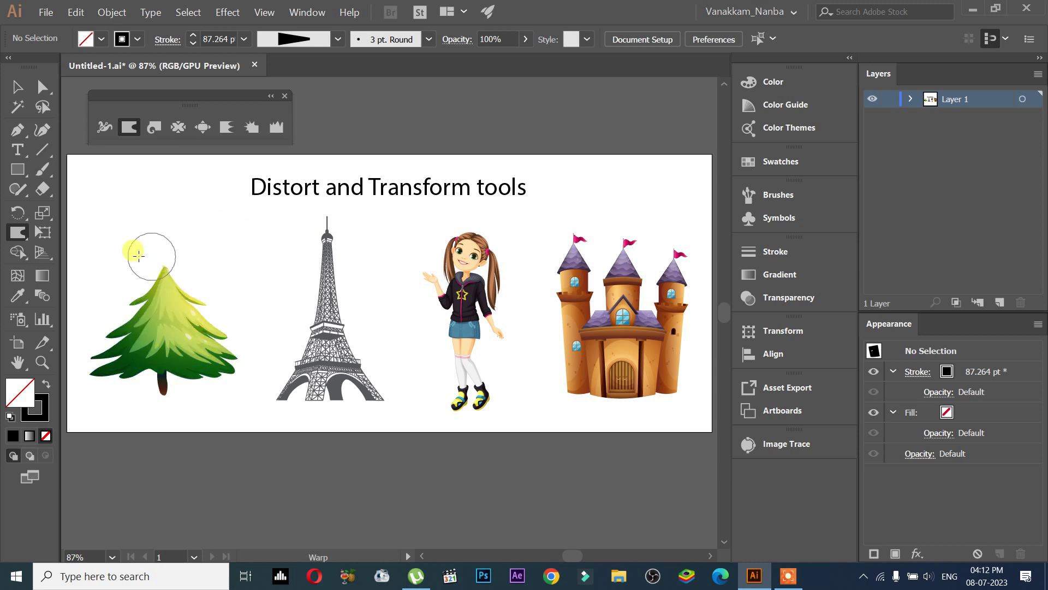
{"action": "left_click_drag", "start_coordinate": [147, 250], "coordinate": [163, 266]}
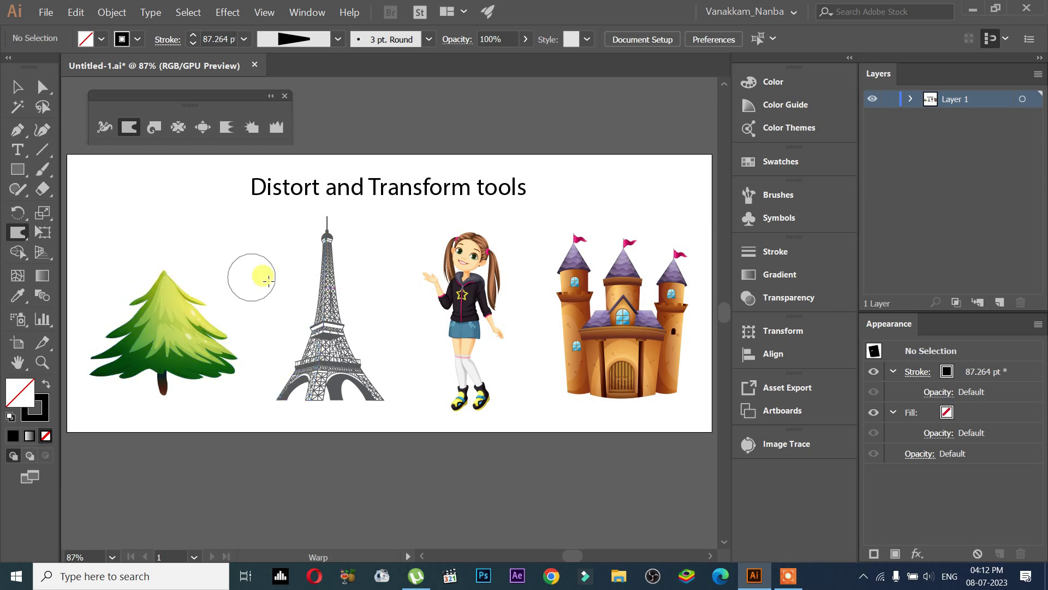
{"action": "left_click_drag", "start_coordinate": [192, 304], "coordinate": [158, 334]}
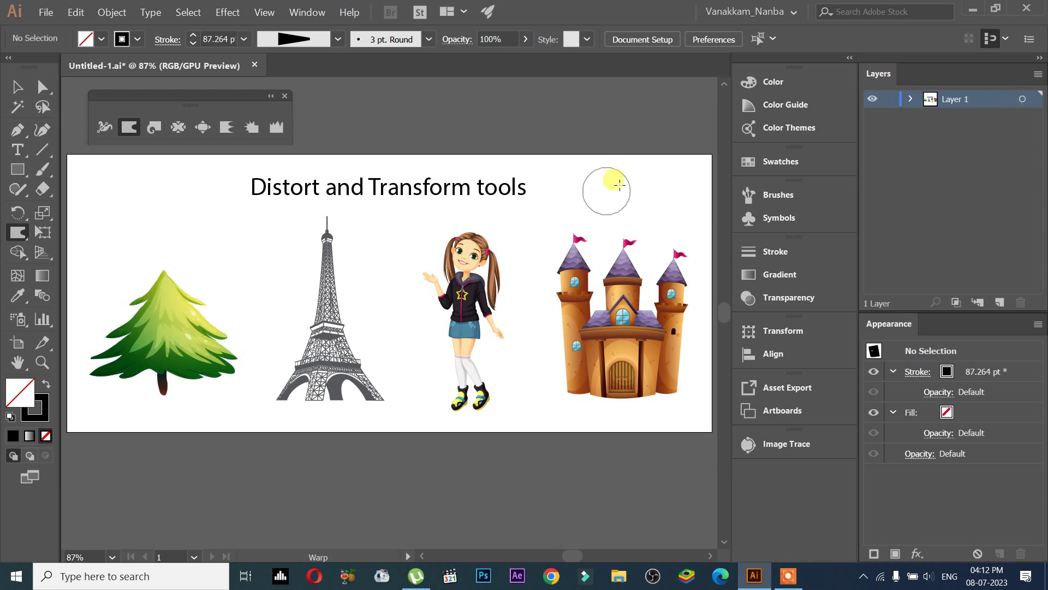
Step: Zoom in and drag the tree's top anchor with Direct Selection to sharpen its tip
{"action": "left_click", "coordinate": [17, 86]}
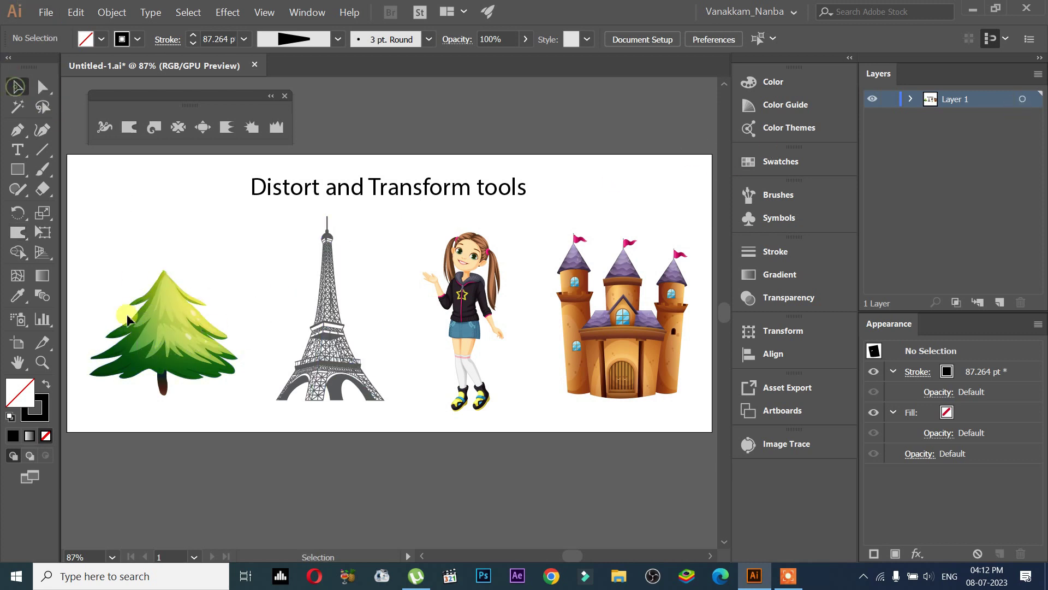
{"action": "left_click", "coordinate": [166, 332]}
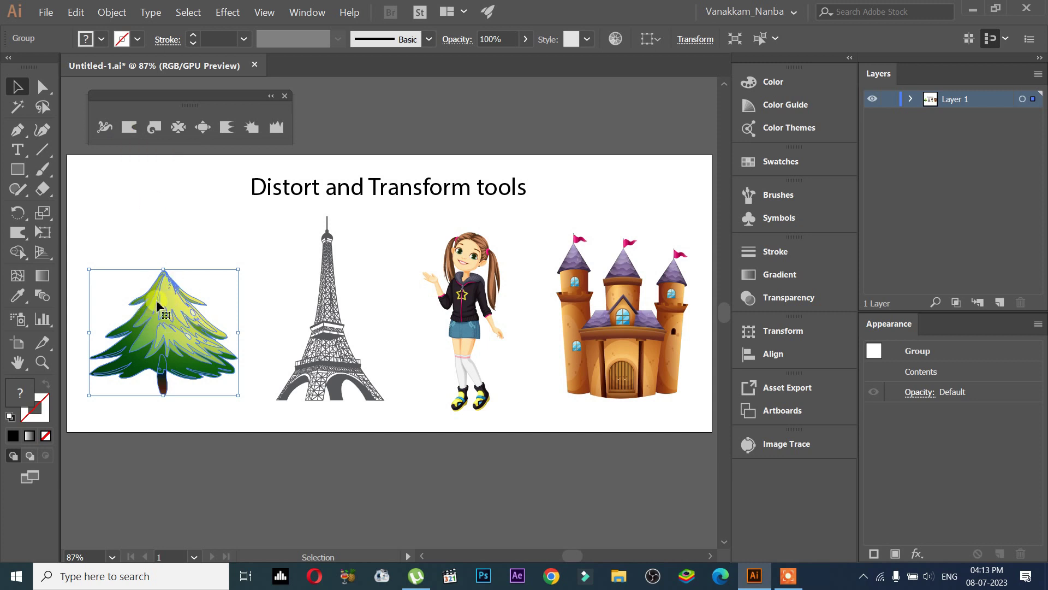
{"action": "left_click", "coordinate": [43, 86]}
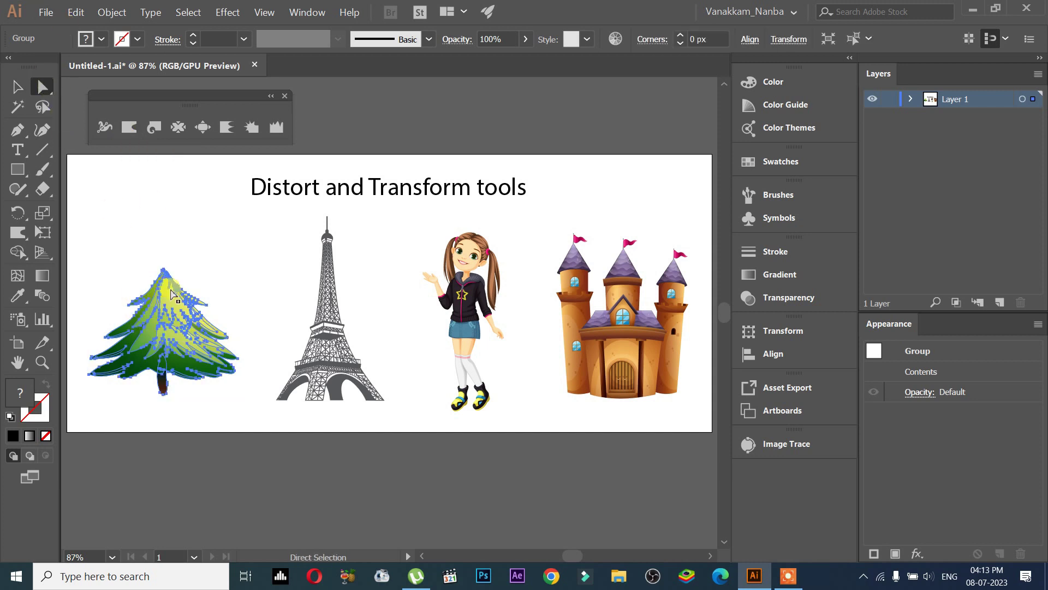
{"action": "scroll", "coordinate": [124, 312], "scroll_direction": "up", "scroll_amount": 2, "text": "alt"}
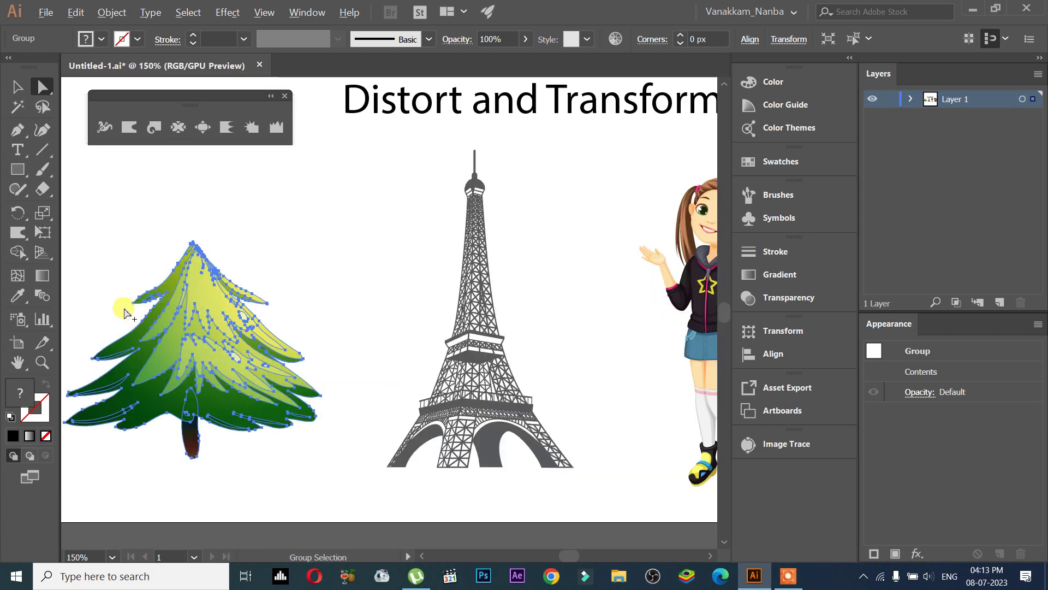
{"action": "scroll", "coordinate": [124, 311], "scroll_direction": "up", "scroll_amount": 1, "text": "alt"}
{"action": "scroll", "coordinate": [160, 300], "scroll_direction": "up", "scroll_amount": 1, "text": "alt"}
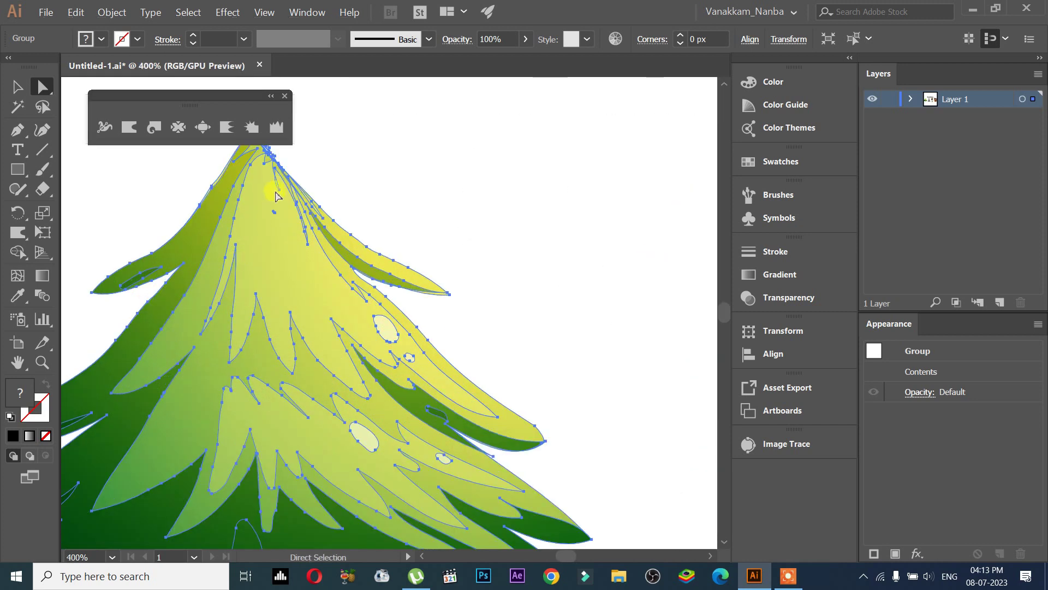
{"action": "left_click_drag", "start_coordinate": [326, 213], "coordinate": [375, 246]}
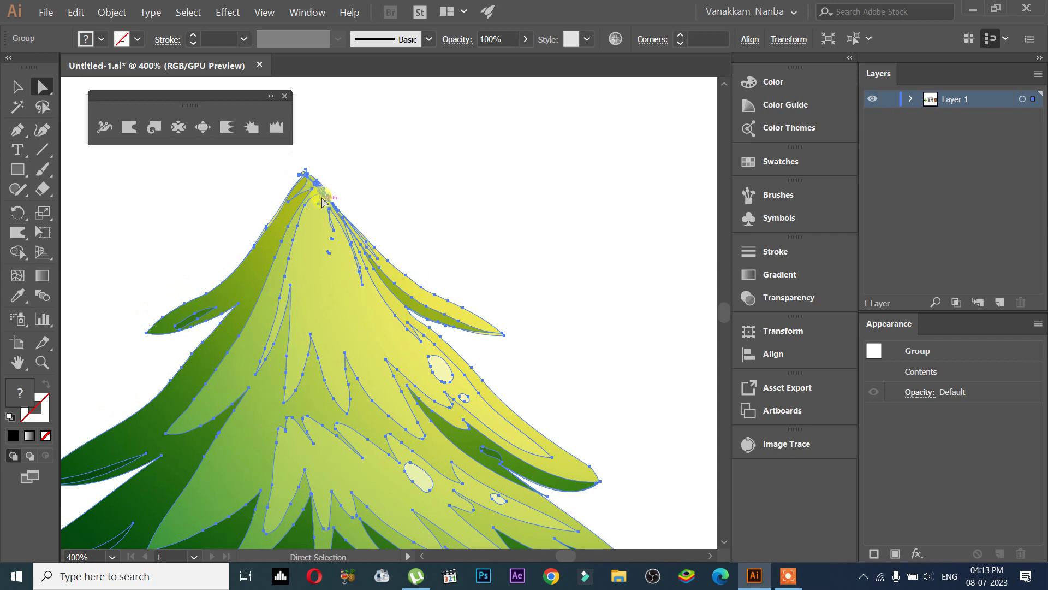
{"action": "left_click_drag", "start_coordinate": [320, 193], "coordinate": [320, 191]}
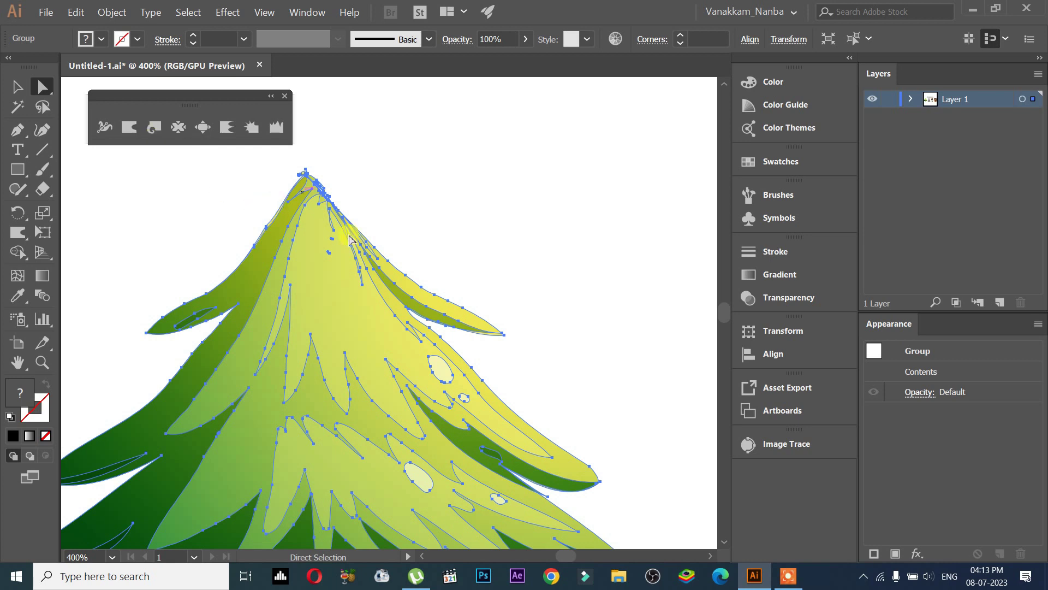
{"action": "key", "text": "ctrl+0"}
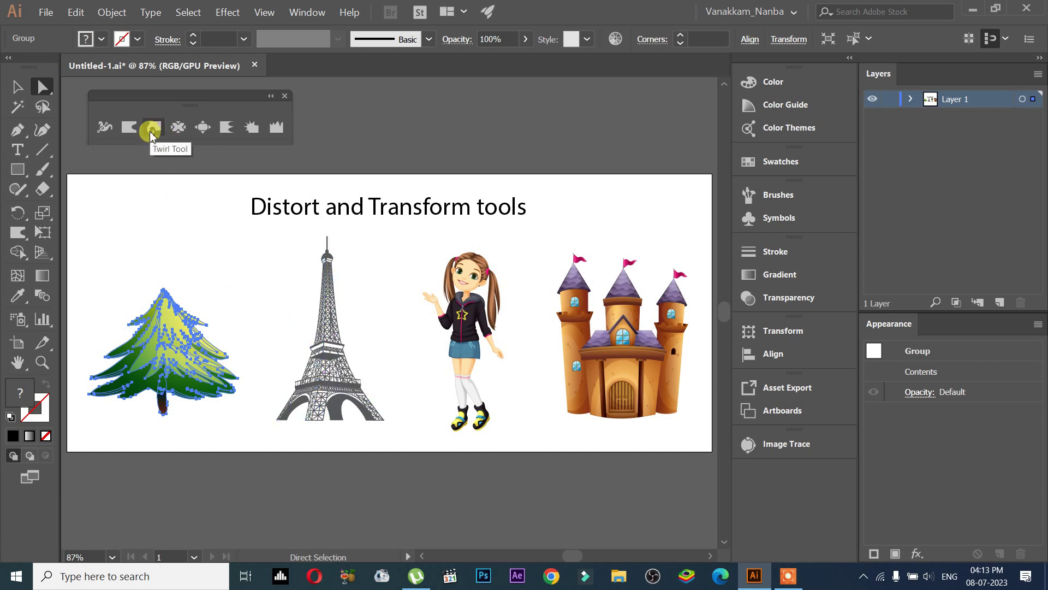
{"action": "left_click", "coordinate": [152, 129]}
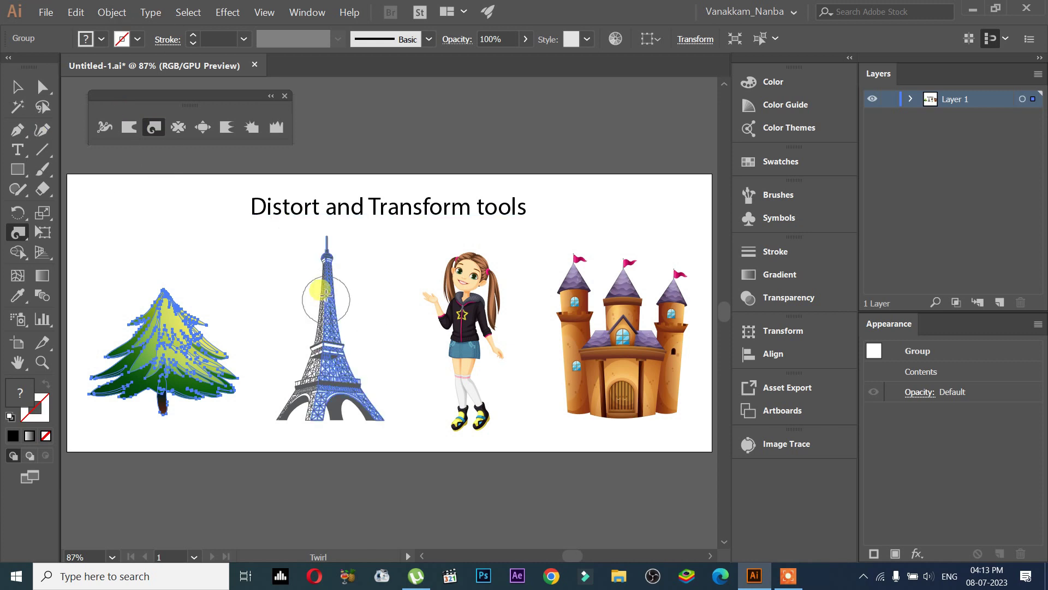
{"action": "left_click", "coordinate": [129, 127]}
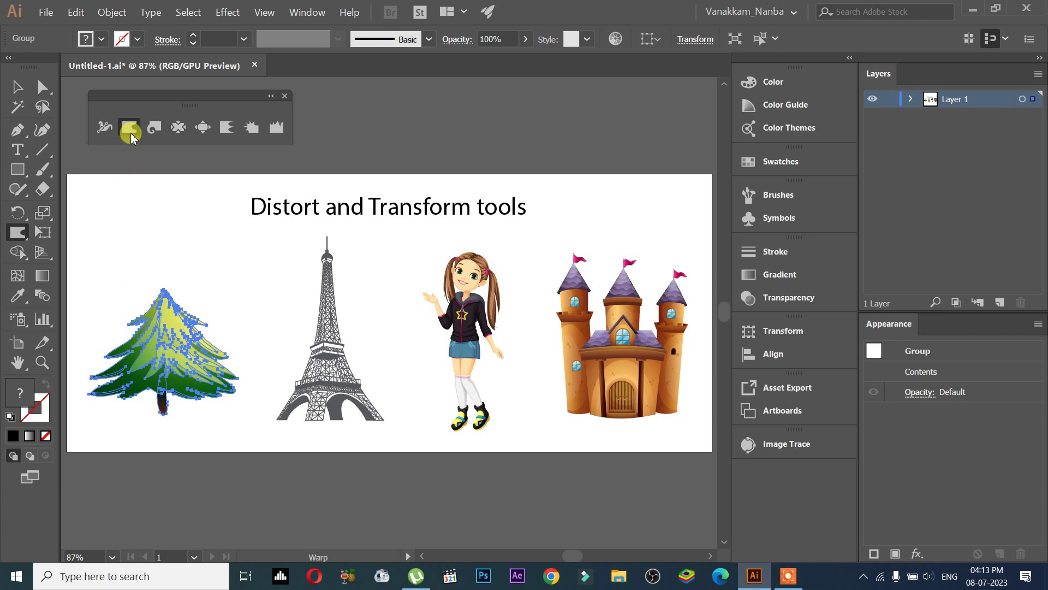
{"action": "left_click", "coordinate": [18, 87]}
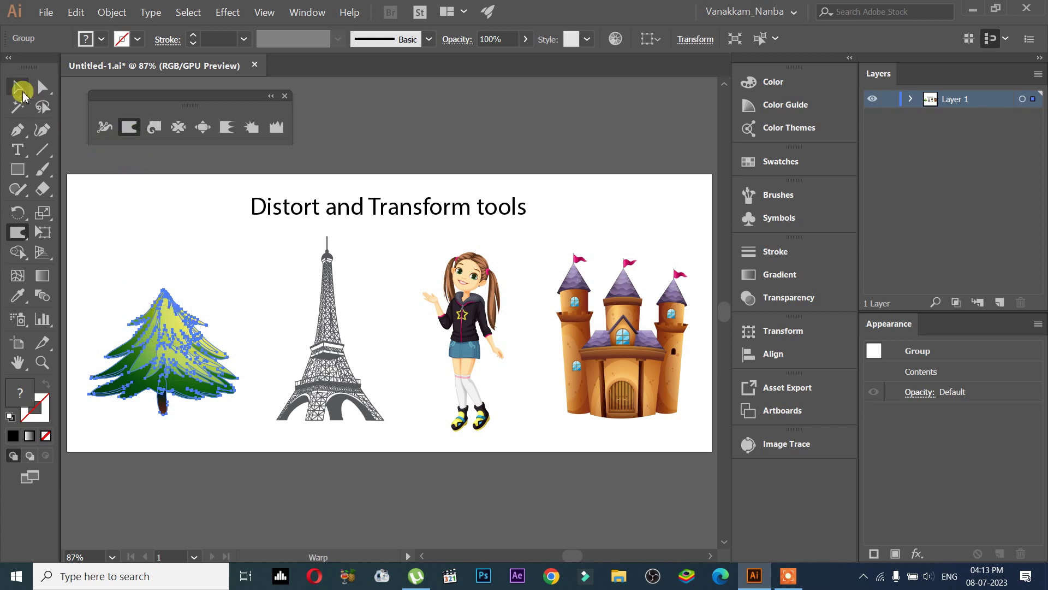
{"action": "left_click", "coordinate": [129, 127]}
{"action": "left_click_drag", "start_coordinate": [155, 262], "coordinate": [142, 306]}
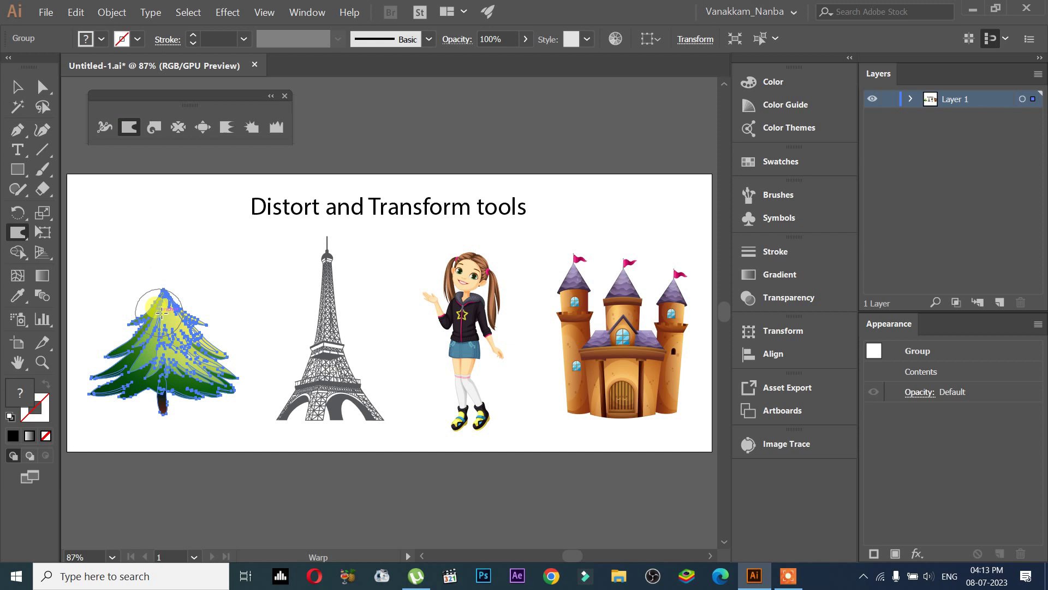
{"action": "left_click_drag", "start_coordinate": [154, 251], "coordinate": [198, 370]}
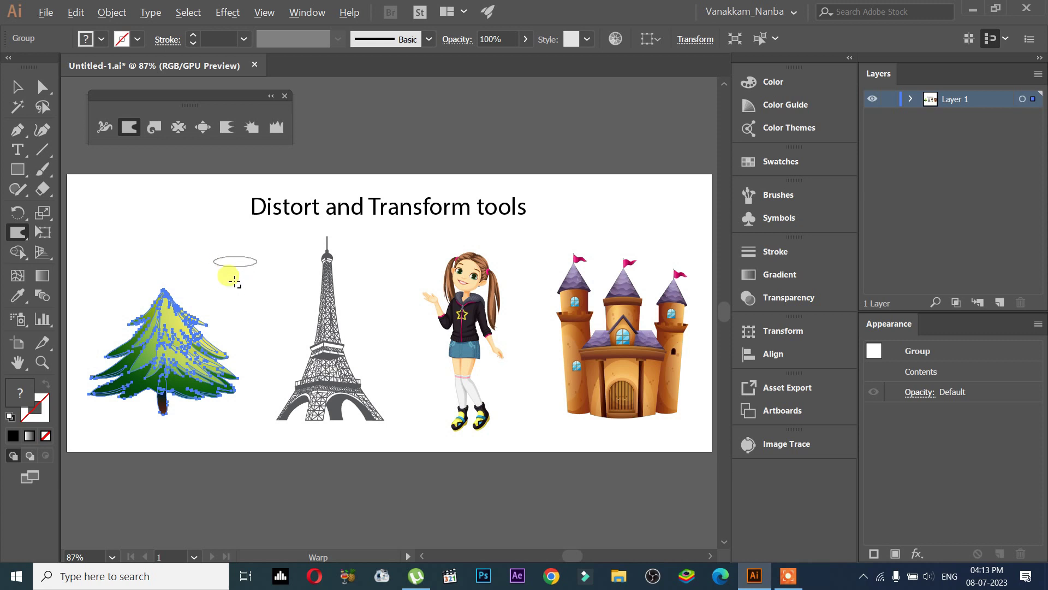
{"action": "mouse_move", "coordinate": [164, 327]}
{"action": "left_mouse_down"}
{"action": "mouse_move", "coordinate": [172, 269]}
{"action": "mouse_move", "coordinate": [188, 320]}
{"action": "left_mouse_up"}
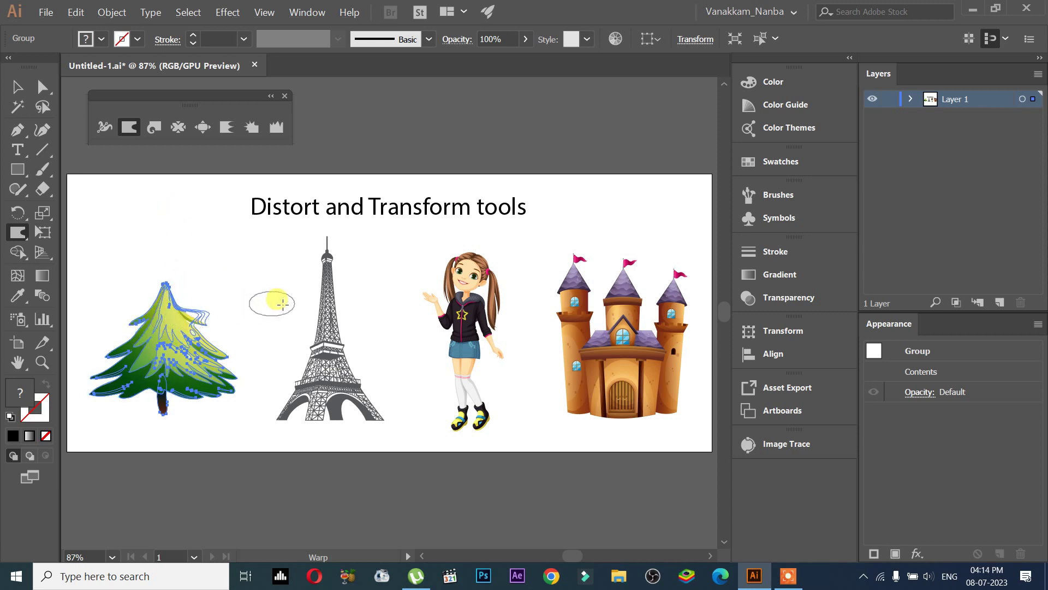
{"action": "key", "text": "ctrl+z"}
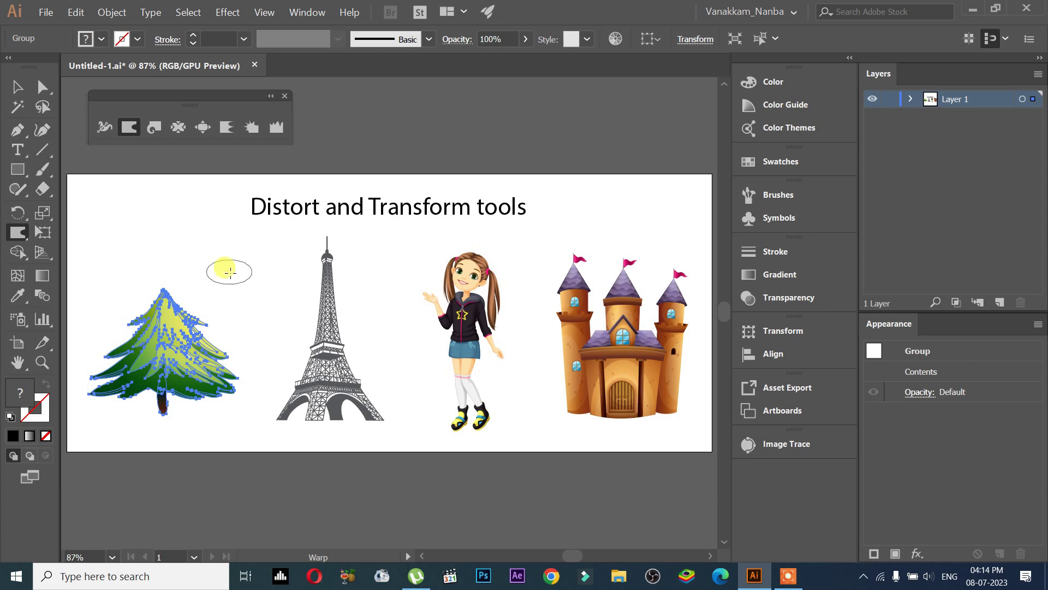
{"action": "mouse_move", "coordinate": [229, 295]}
{"action": "left_mouse_down"}
{"action": "mouse_move", "coordinate": [229, 373]}
{"action": "mouse_move", "coordinate": [246, 328]}
{"action": "left_mouse_up"}
{"action": "left_click_drag", "start_coordinate": [105, 351], "coordinate": [94, 328]}
{"action": "key", "text": "ctrl+z"}
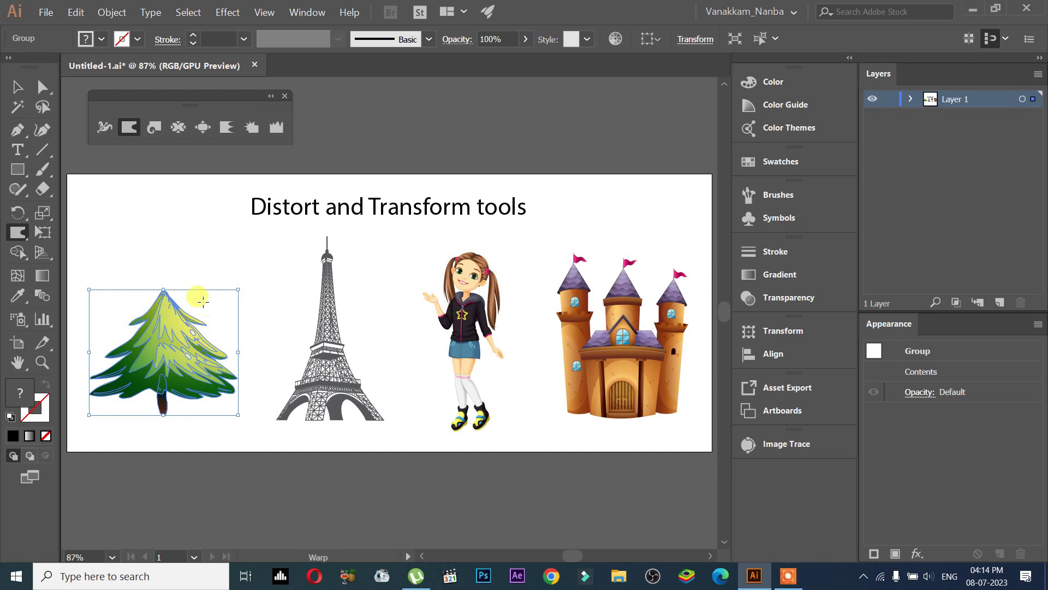
{"action": "key", "text": "ctrl+z"}
{"action": "left_click_drag", "start_coordinate": [203, 289], "coordinate": [213, 235]}
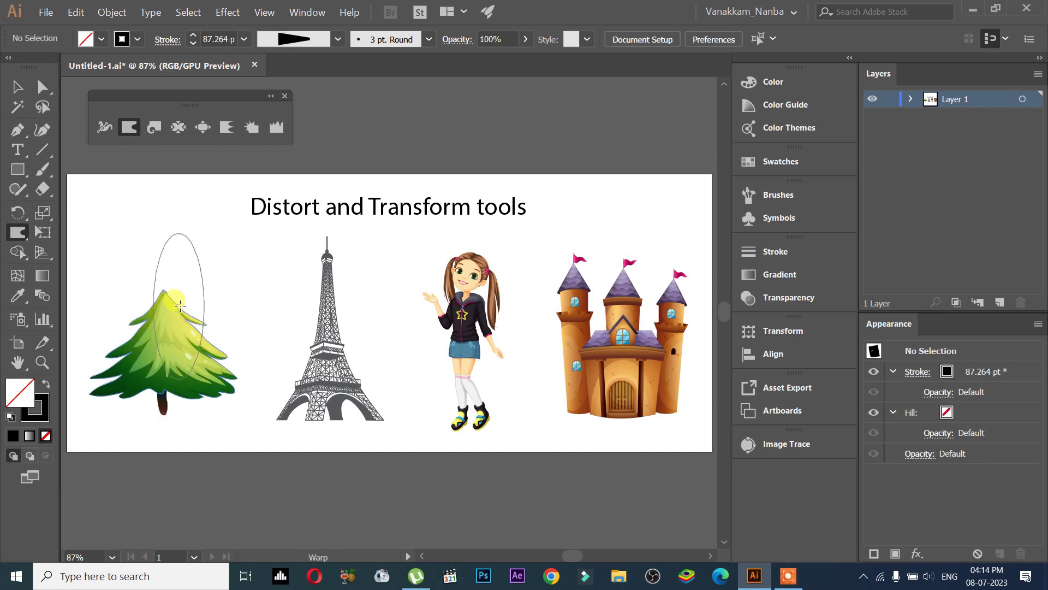
{"action": "key", "text": "ctrl+z"}
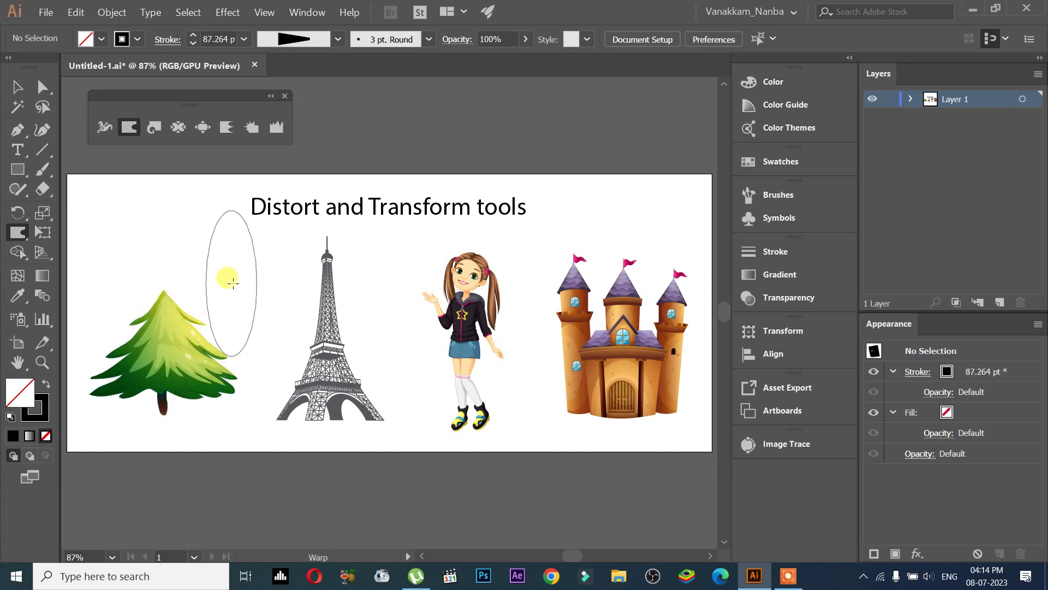
{"action": "left_click_drag", "start_coordinate": [229, 267], "coordinate": [236, 329], "text": "alt"}
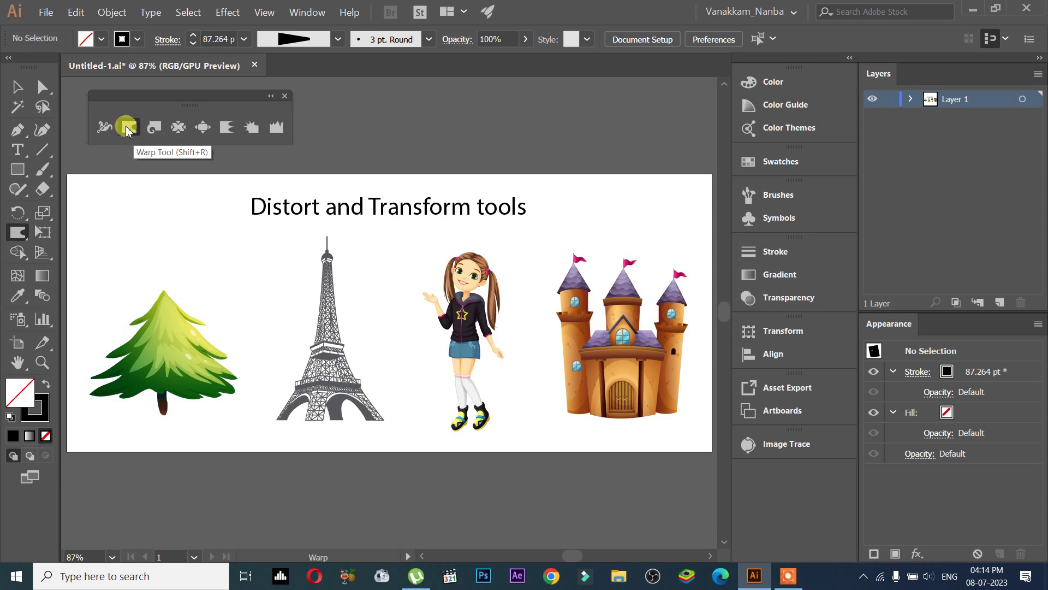
Step: Set Warp Tool Options to 200 px width and 100 px height
{"action": "double_click", "coordinate": [128, 131]}
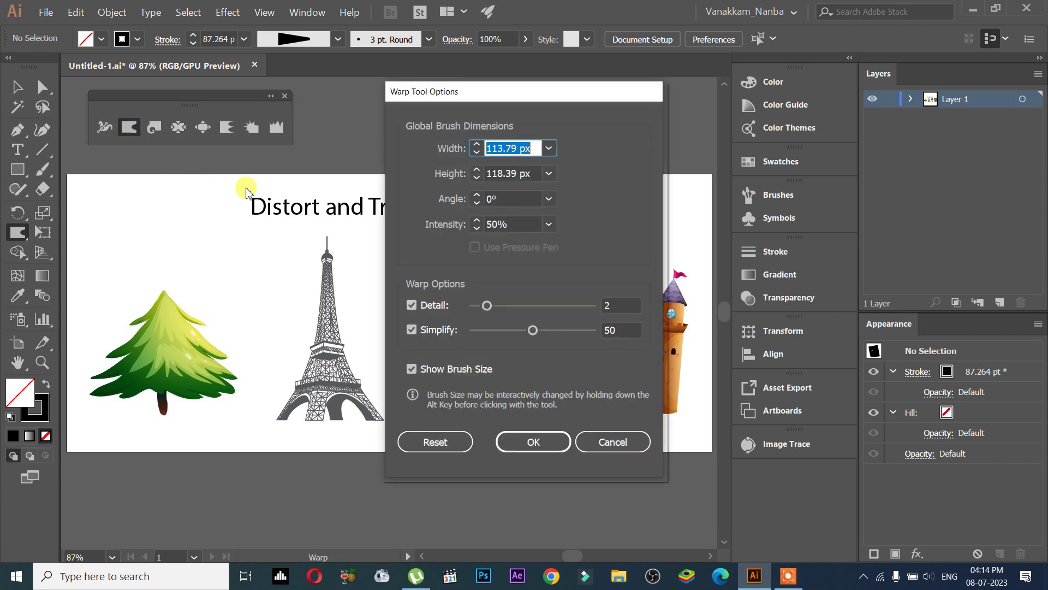
{"action": "left_click_drag", "start_coordinate": [540, 94], "coordinate": [528, 95]}
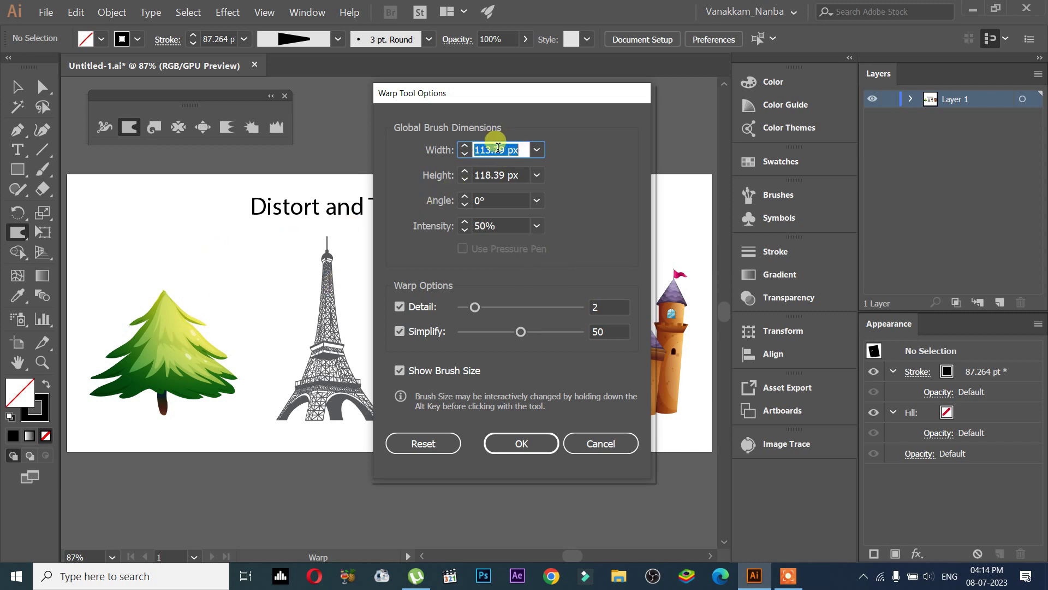
{"action": "type", "text": "200"}
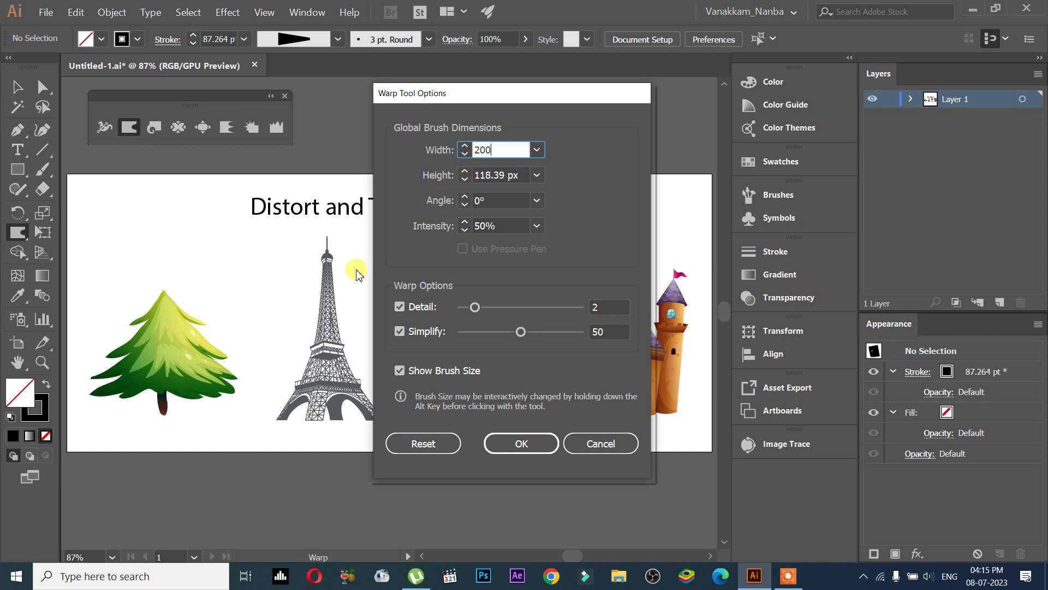
{"action": "left_click", "coordinate": [501, 174]}
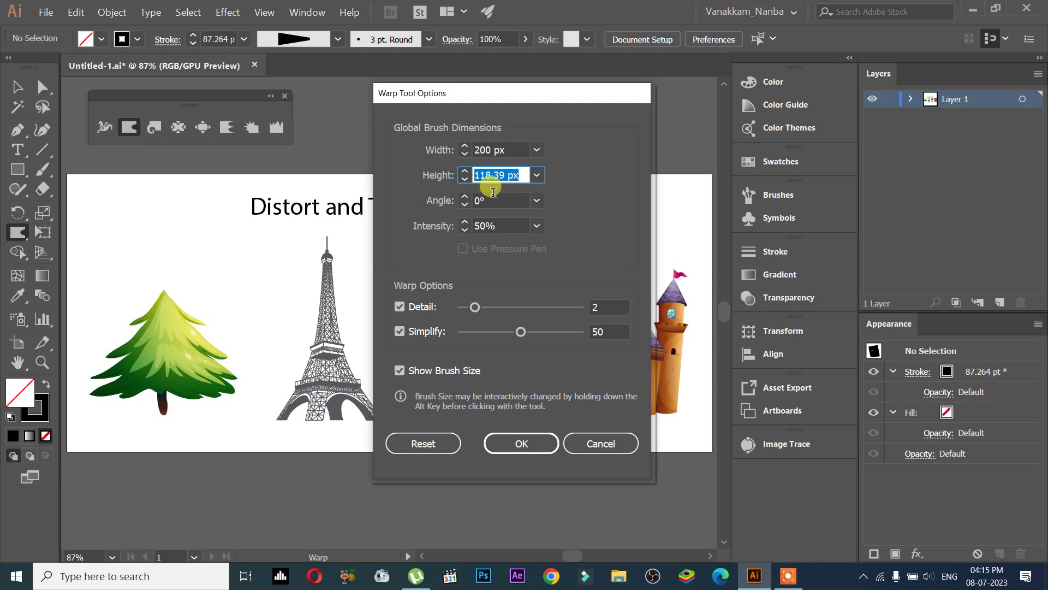
{"action": "type", "text": "100"}
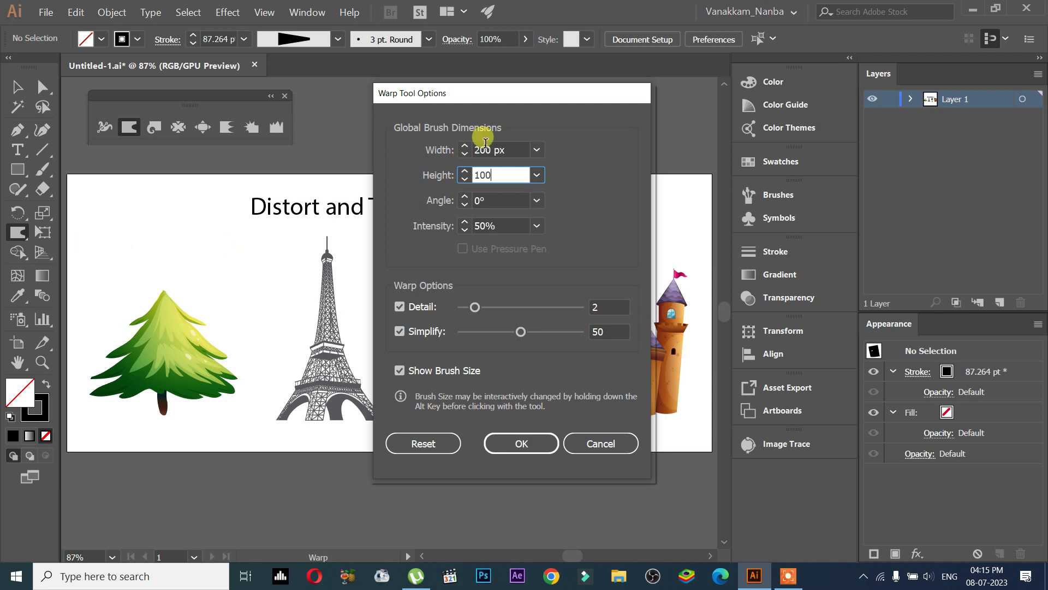
{"action": "left_click", "coordinate": [494, 442]}
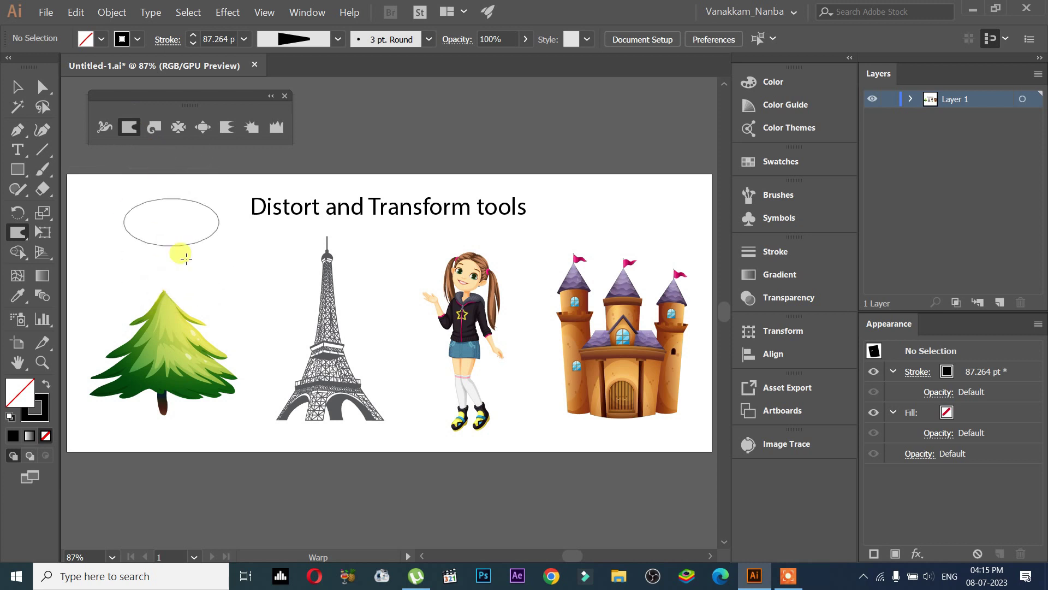
{"action": "double_click", "coordinate": [129, 131]}
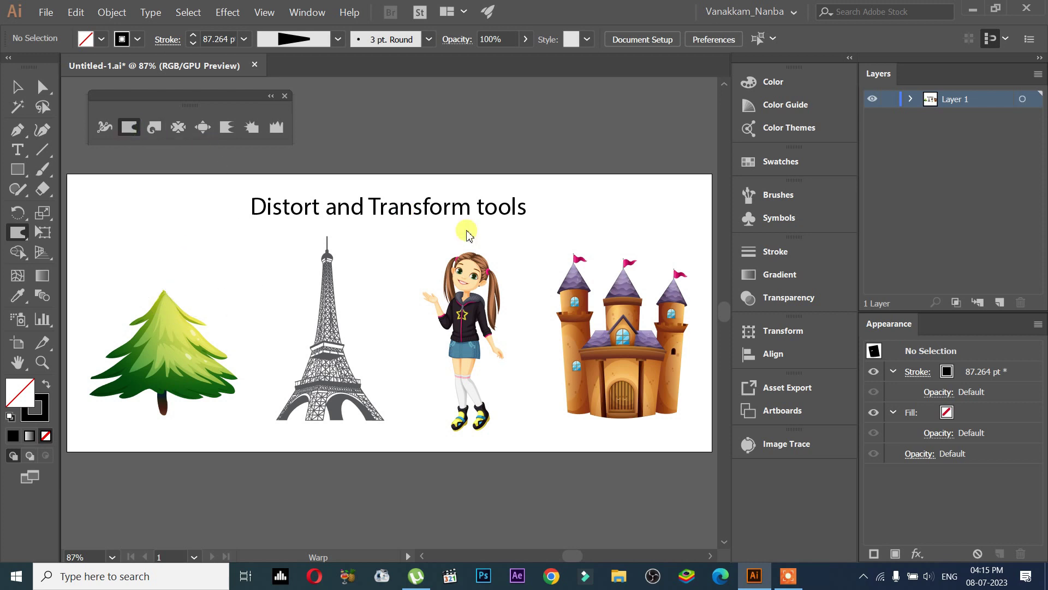
Step: Change the warp brush height to 400 px and stretch the tree upward
{"action": "key", "text": "Tab"}
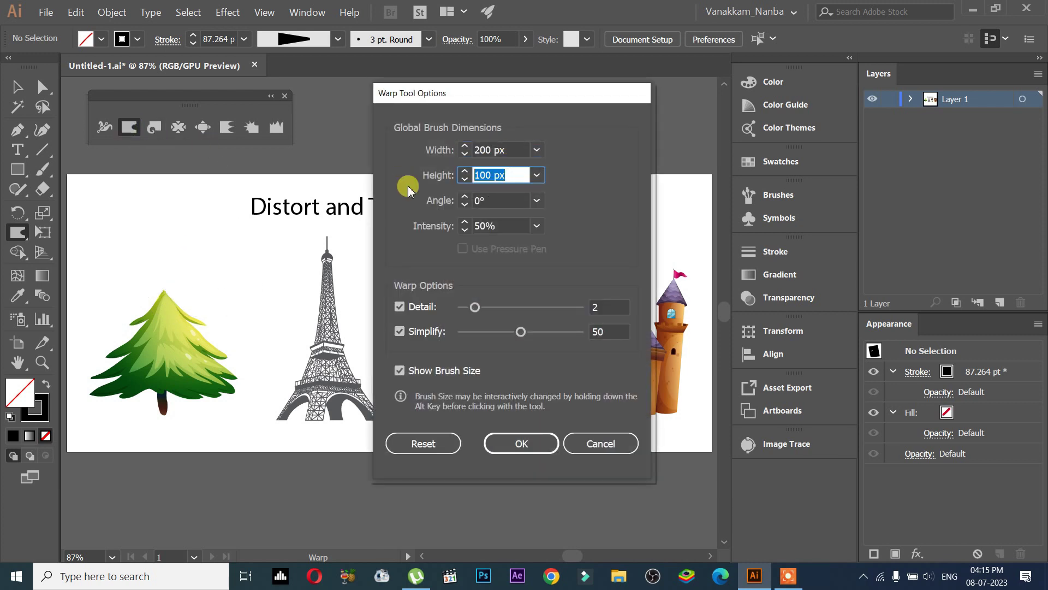
{"action": "type", "text": "400"}
{"action": "key", "text": "Return"}
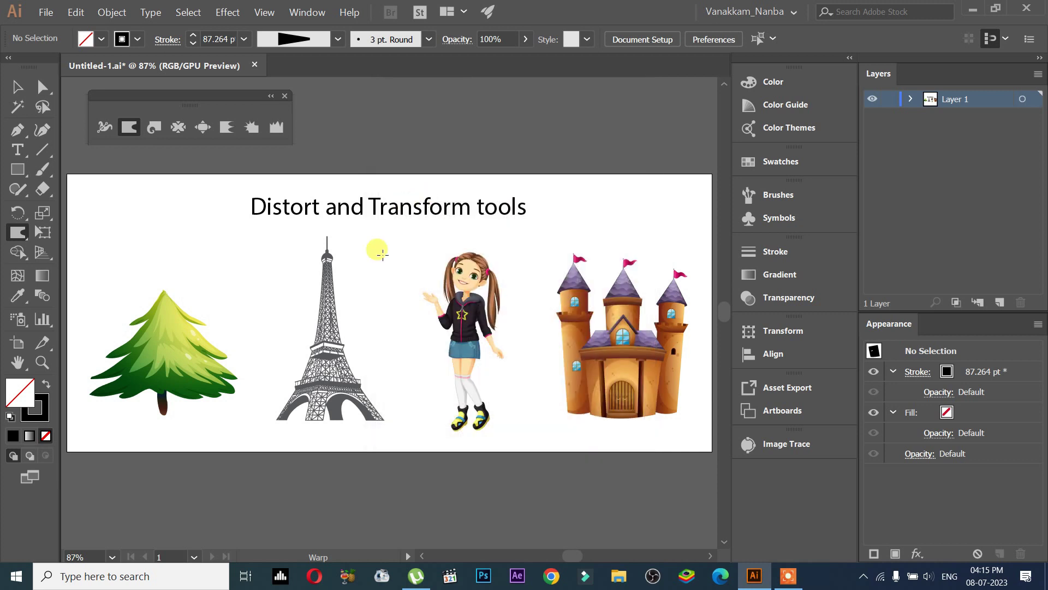
{"action": "mouse_move", "coordinate": [184, 341]}
{"action": "left_mouse_down"}
{"action": "mouse_move", "coordinate": [160, 305]}
{"action": "mouse_move", "coordinate": [149, 175]}
{"action": "left_mouse_up"}
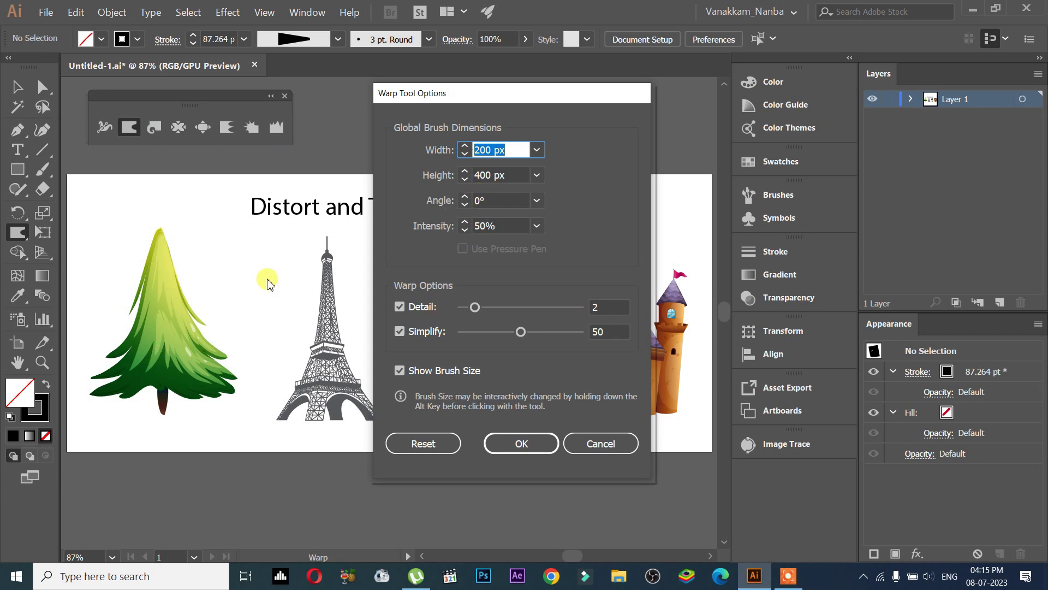
Step: Set the warp brush angle to -45°, warp the tree's top, then undo it
{"action": "left_click", "coordinate": [537, 201]}
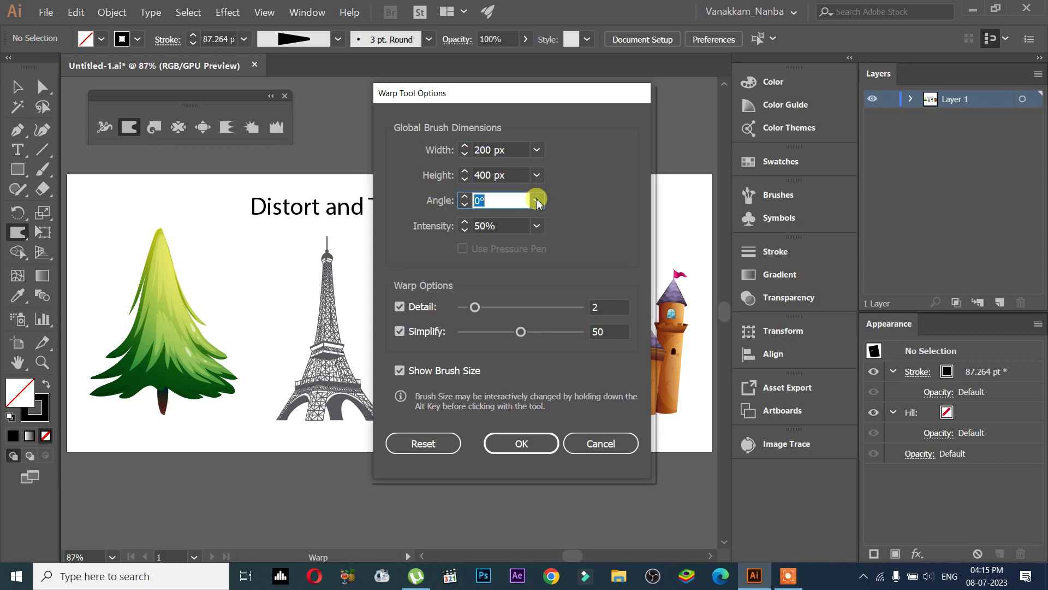
{"action": "left_click", "coordinate": [557, 308]}
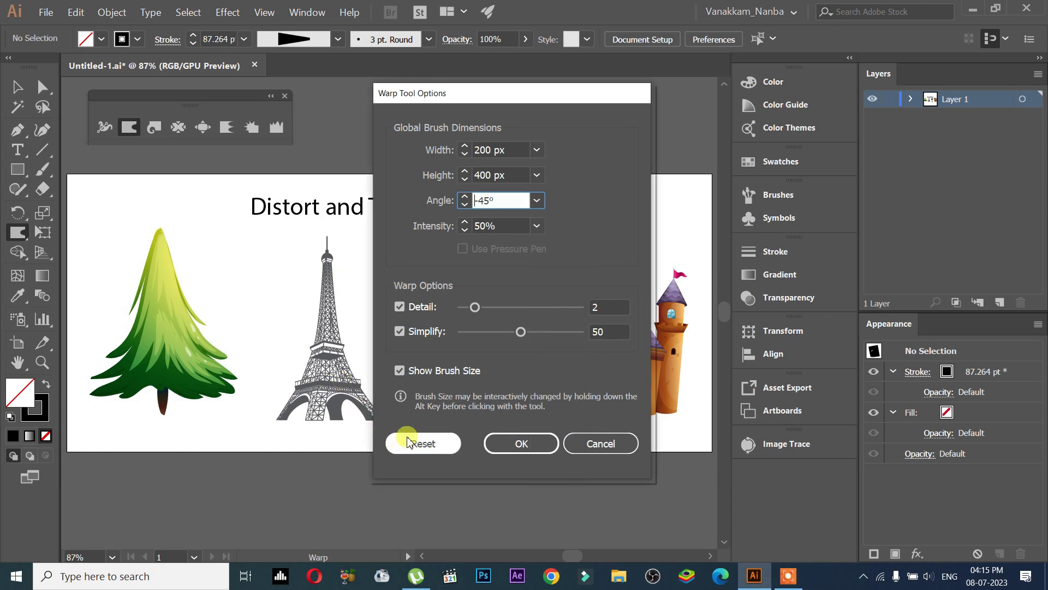
{"action": "left_click", "coordinate": [487, 443]}
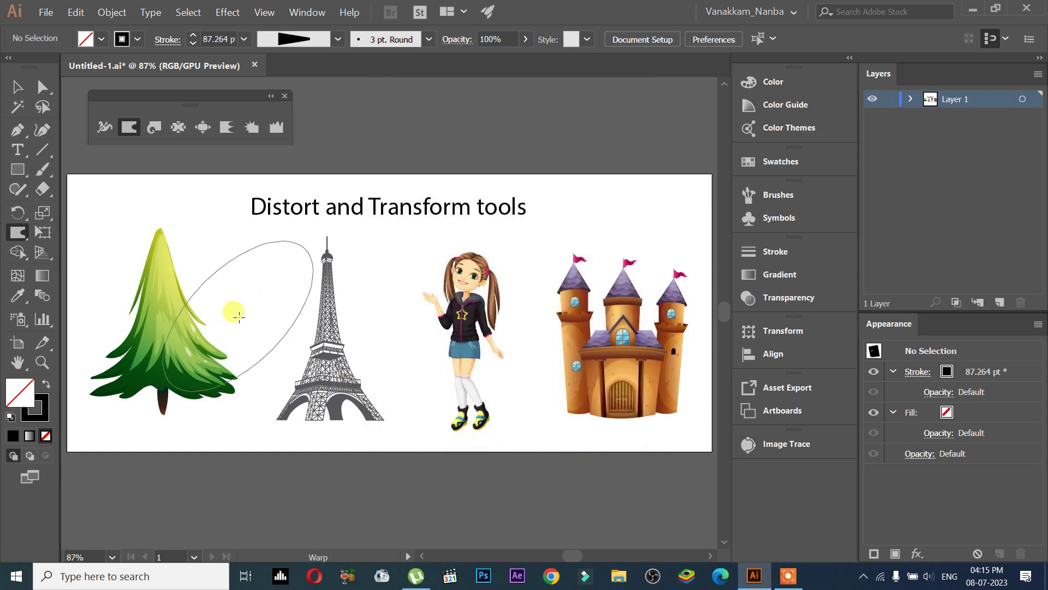
{"action": "mouse_move", "coordinate": [178, 250]}
{"action": "left_mouse_down"}
{"action": "mouse_move", "coordinate": [172, 278]}
{"action": "mouse_move", "coordinate": [232, 297]}
{"action": "left_mouse_up"}
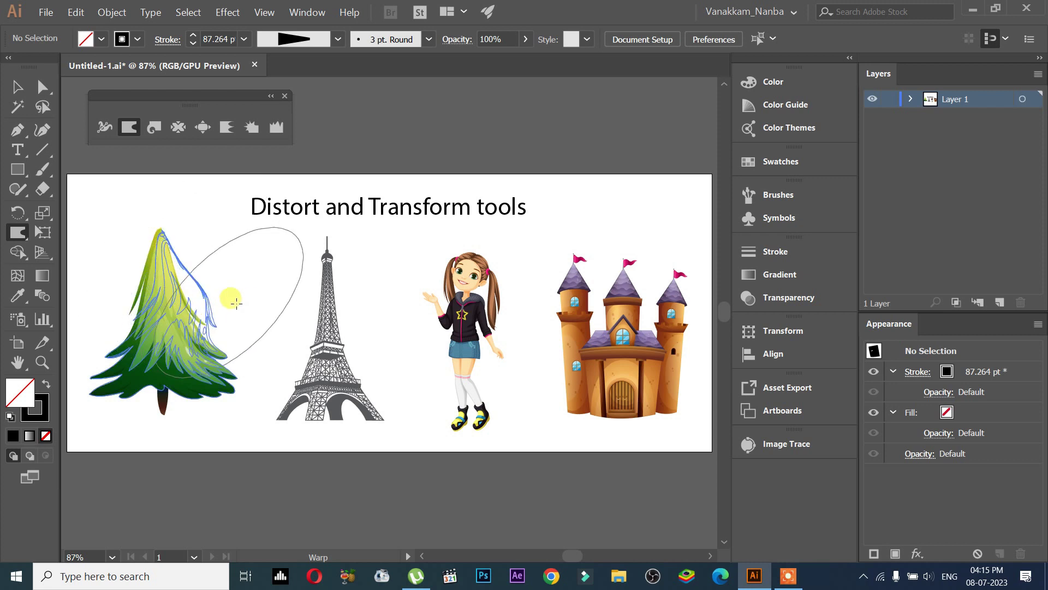
{"action": "key", "text": "ctrl+z"}
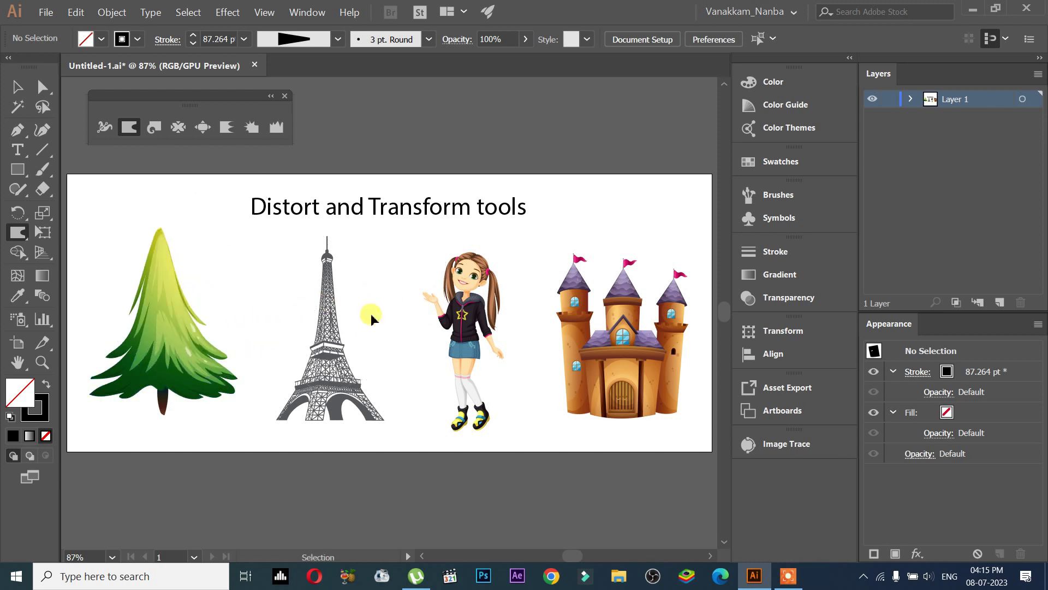
Step: Undo the warp, adjust warp intensity, and pull the treetop up and left
{"action": "right_click", "coordinate": [237, 257]}
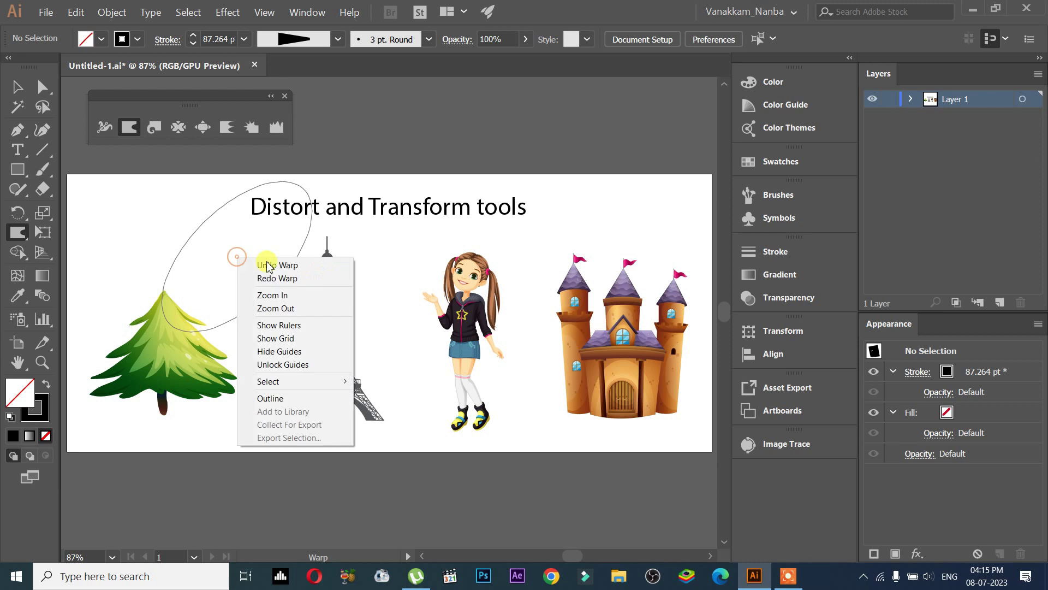
{"action": "left_click", "coordinate": [131, 131]}
{"action": "double_click", "coordinate": [131, 131]}
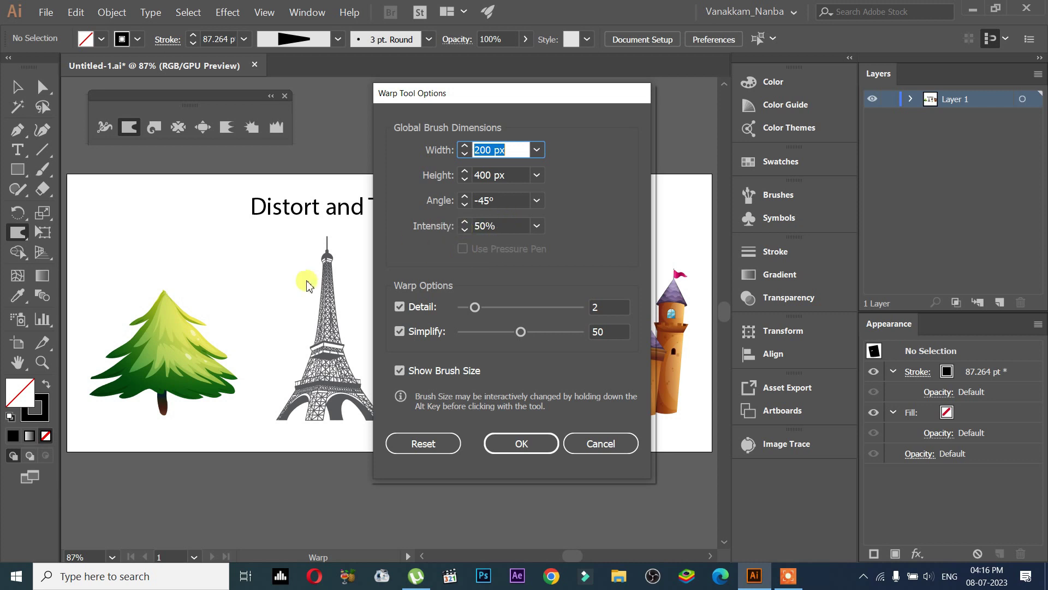
{"action": "left_click", "coordinate": [464, 221]}
{"action": "double_click", "coordinate": [474, 225]}
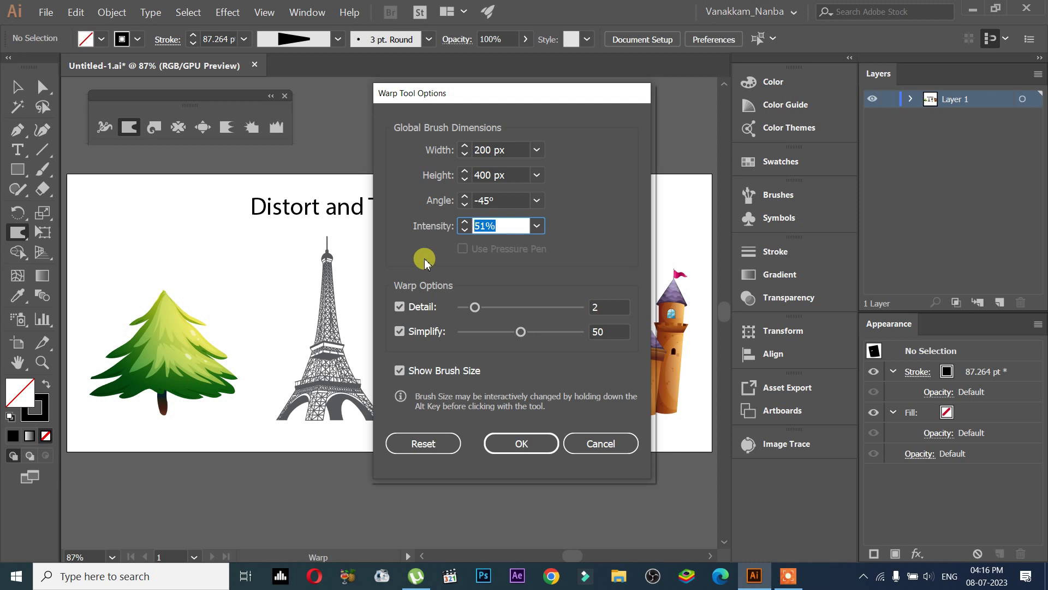
{"action": "left_click", "coordinate": [520, 442]}
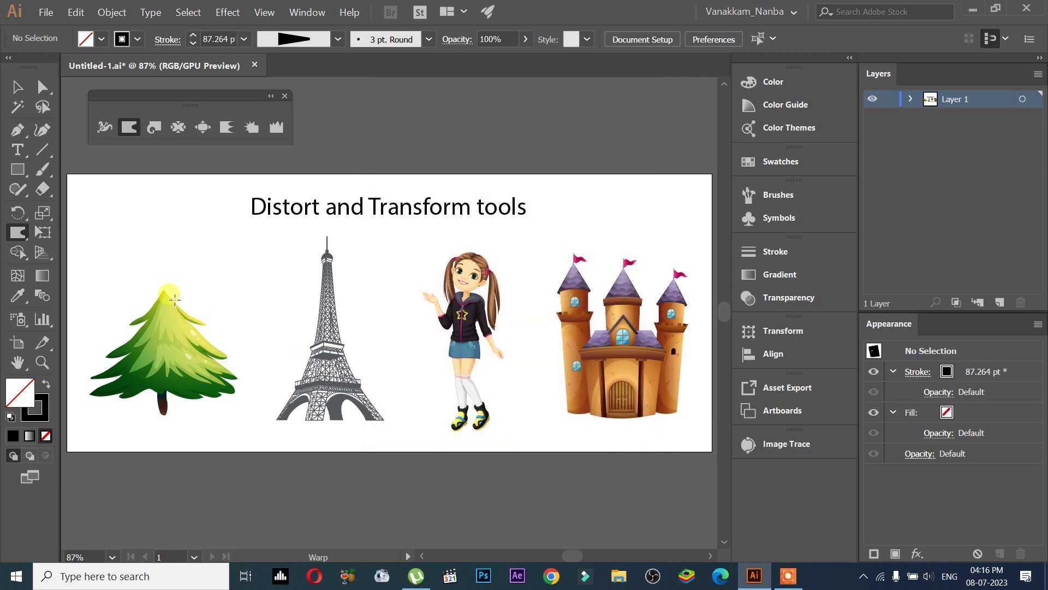
{"action": "left_click_drag", "start_coordinate": [175, 303], "coordinate": [129, 159]}
{"action": "mouse_move", "coordinate": [177, 325]}
{"action": "left_mouse_down"}
{"action": "mouse_move", "coordinate": [166, 302]}
{"action": "mouse_move", "coordinate": [210, 227]}
{"action": "mouse_move", "coordinate": [131, 269]}
{"action": "mouse_move", "coordinate": [188, 268]}
{"action": "left_mouse_up"}
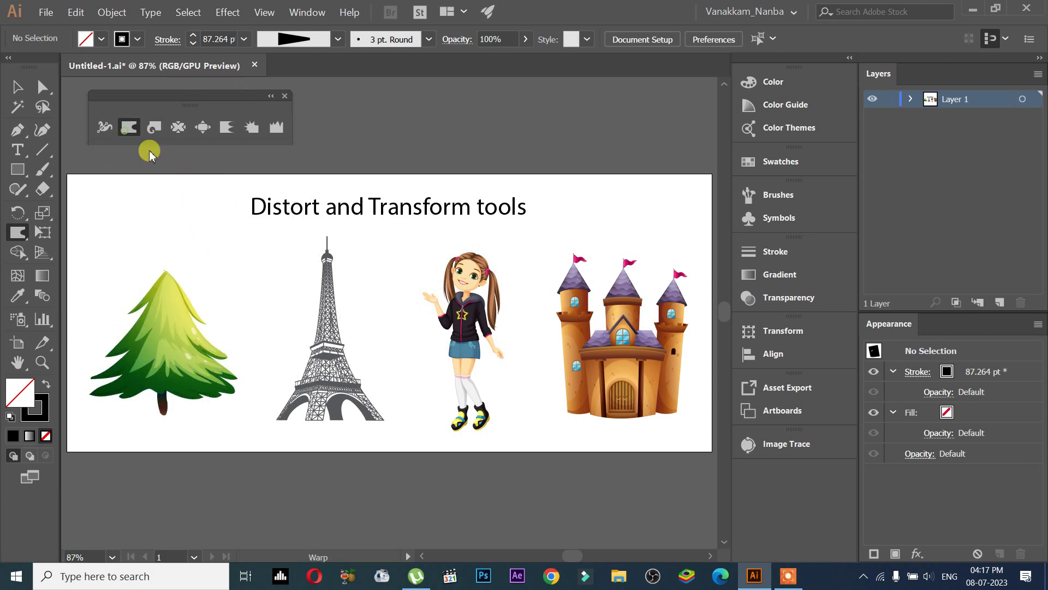
Step: Set the warp brush intensity to 50%
{"action": "key", "text": "Return"}
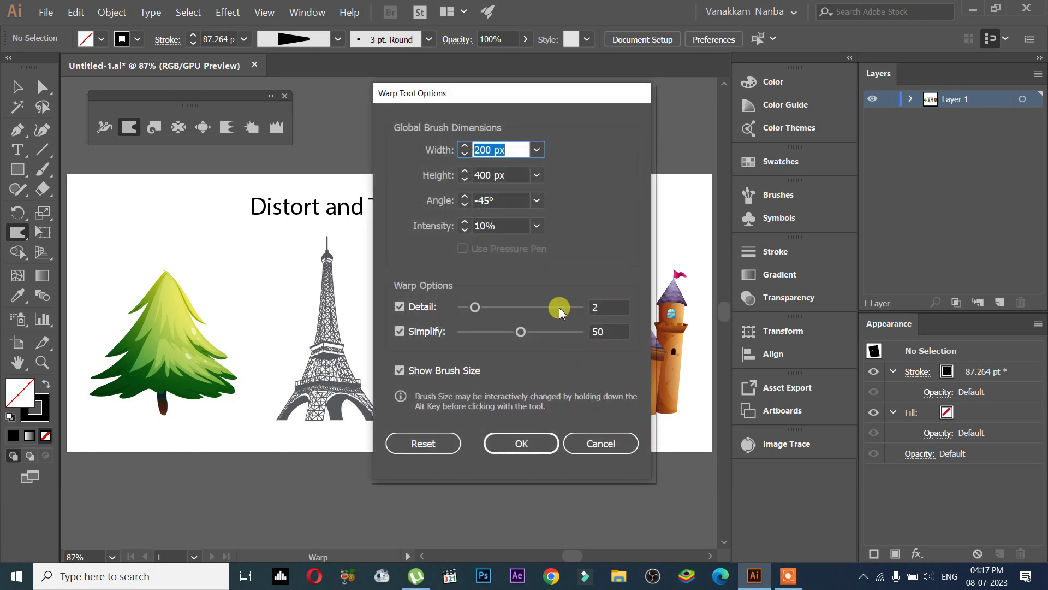
{"action": "left_click", "coordinate": [507, 227]}
{"action": "type", "text": "50"}
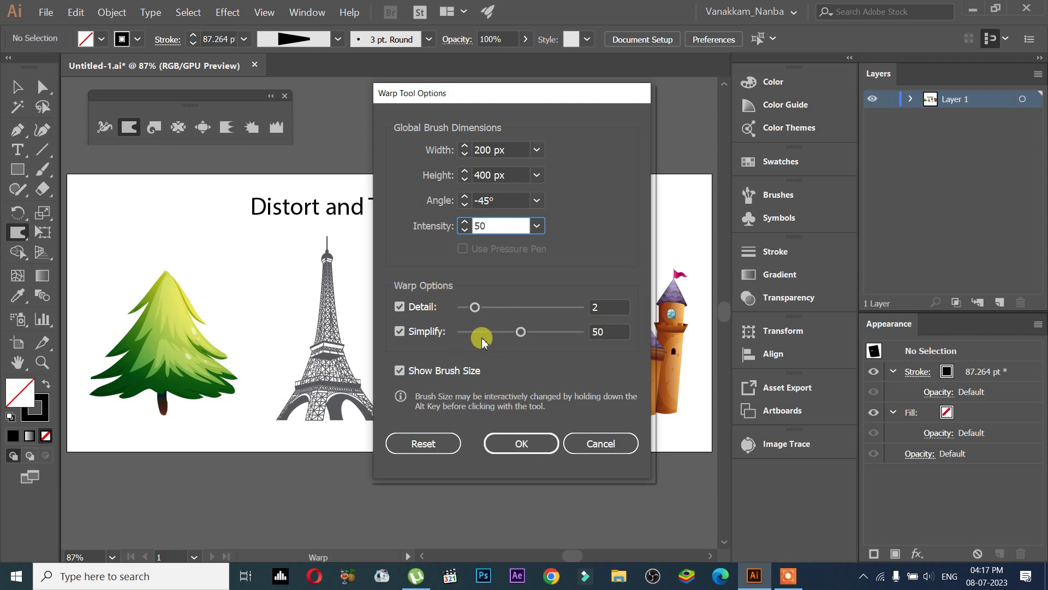
{"action": "left_click", "coordinate": [521, 440]}
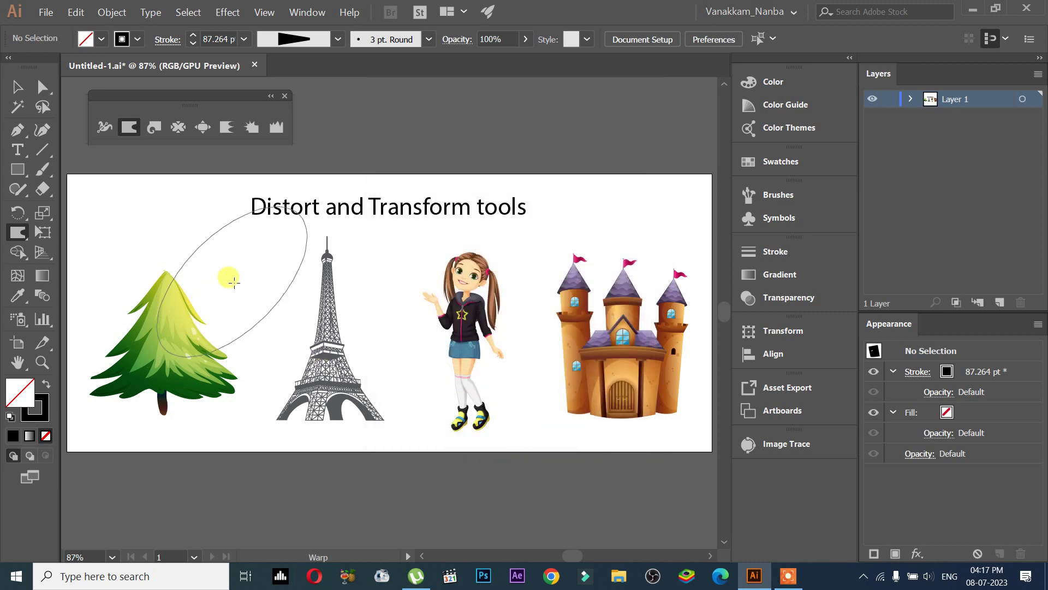
Step: Set the warp brush to 100 px width, 100 px height and 0° angle
{"action": "double_click", "coordinate": [129, 135]}
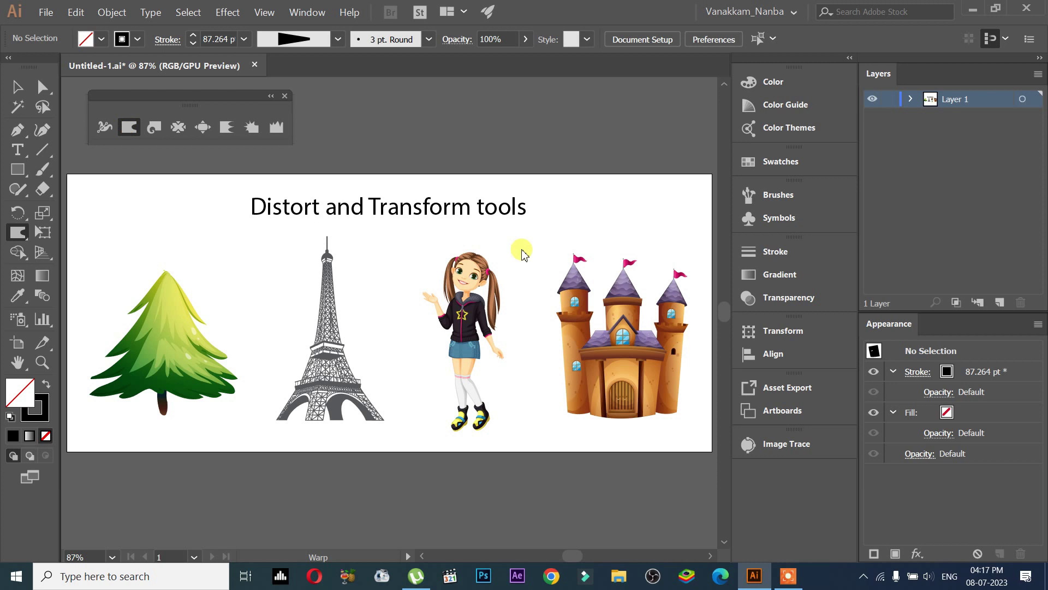
{"action": "type", "text": "1"}
{"action": "key", "text": "Tab"}
{"action": "type", "text": "100"}
{"action": "key", "text": "Tab"}
{"action": "type", "text": "1"}
{"action": "key", "text": "BackSpace"}
{"action": "type", "text": "00"}
{"action": "left_click", "coordinate": [498, 440]}
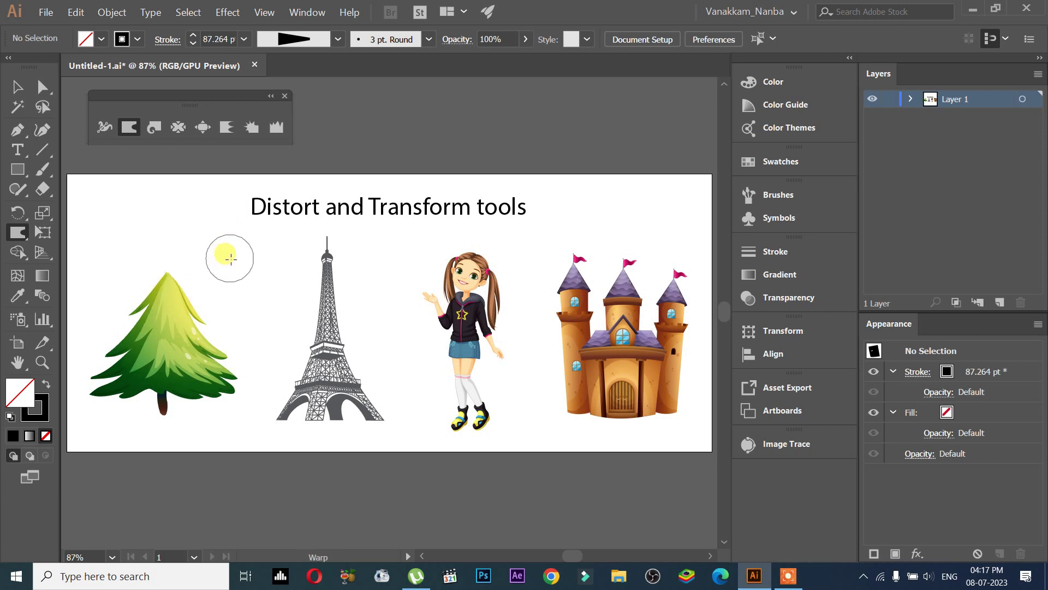
Step: Choose the Twirl tool and resize its brush interactively on the canvas
{"action": "left_click", "coordinate": [155, 128]}
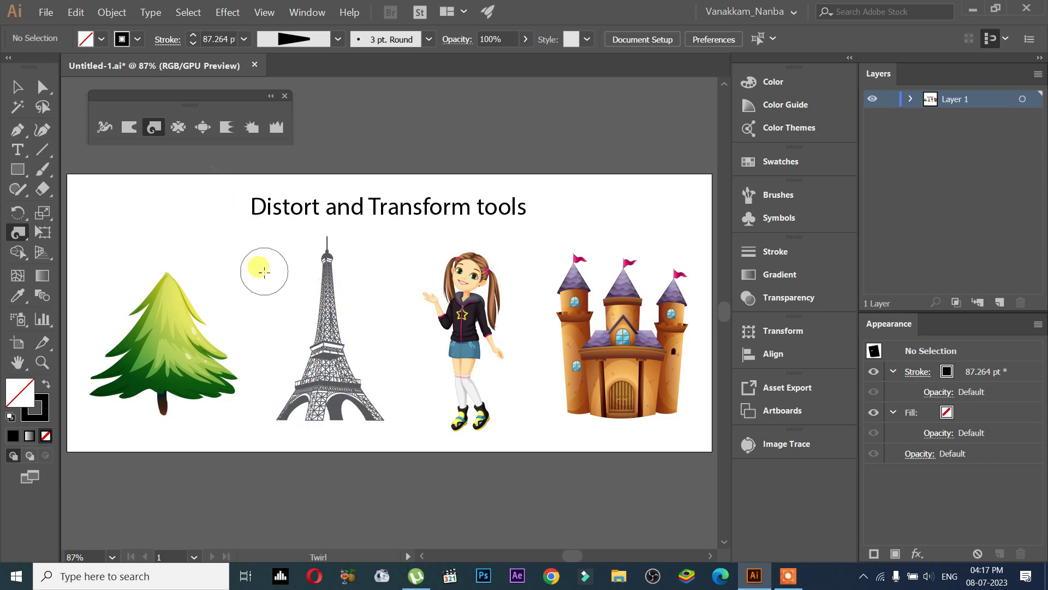
{"action": "left_click_drag", "start_coordinate": [248, 282], "coordinate": [304, 233], "text": "alt"}
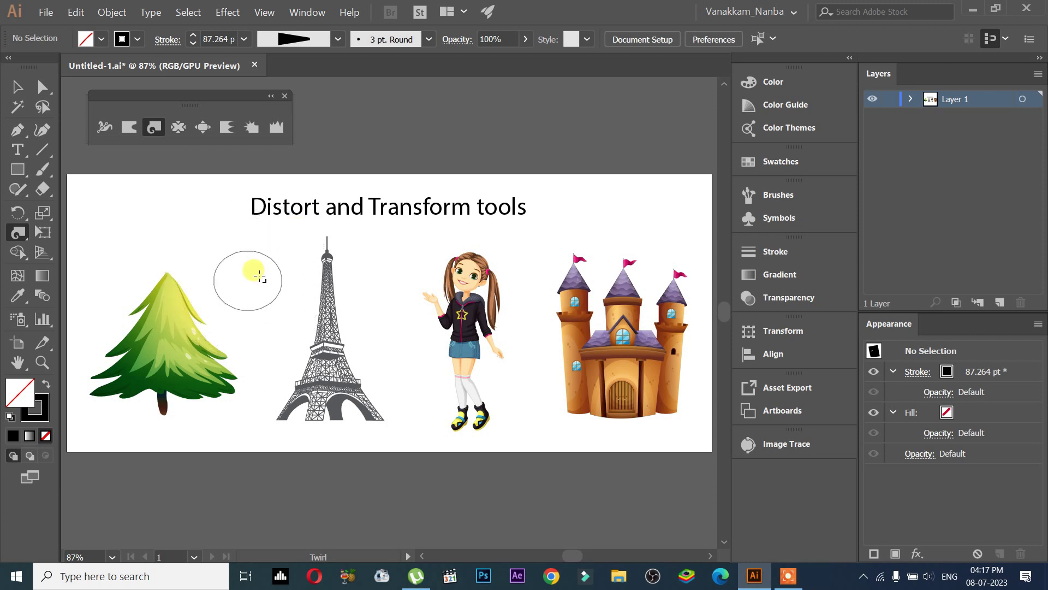
{"action": "left_click_drag", "start_coordinate": [304, 234], "coordinate": [226, 360], "text": "alt"}
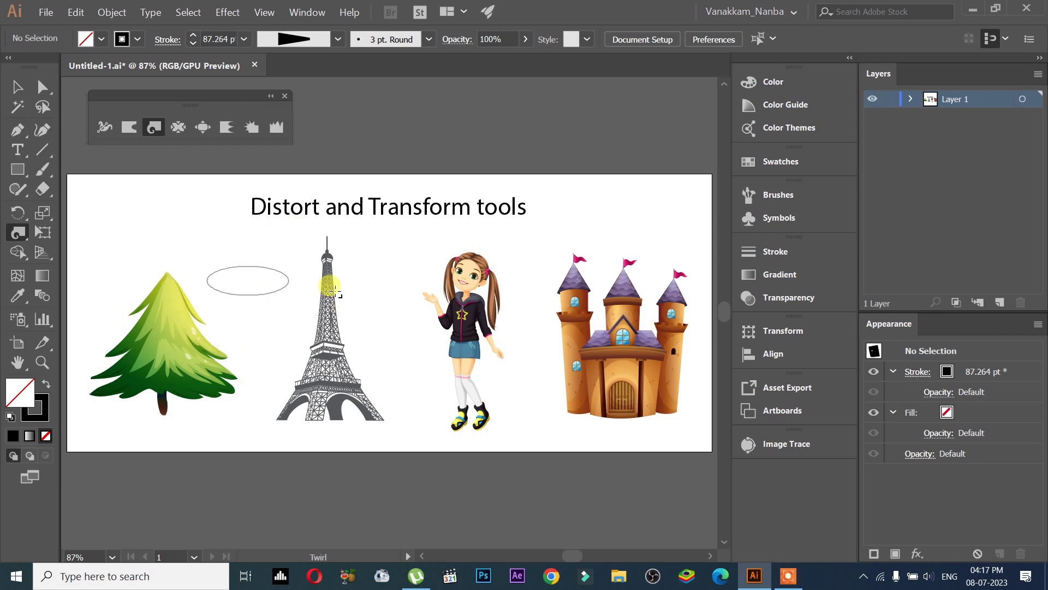
{"action": "mouse_move", "coordinate": [256, 284]}
{"action": "left_mouse_down", "text": "alt"}
{"action": "mouse_move", "coordinate": [337, 281]}
{"action": "mouse_move", "coordinate": [322, 271]}
{"action": "mouse_move", "coordinate": [263, 276]}
{"action": "left_mouse_up", "text": "alt"}
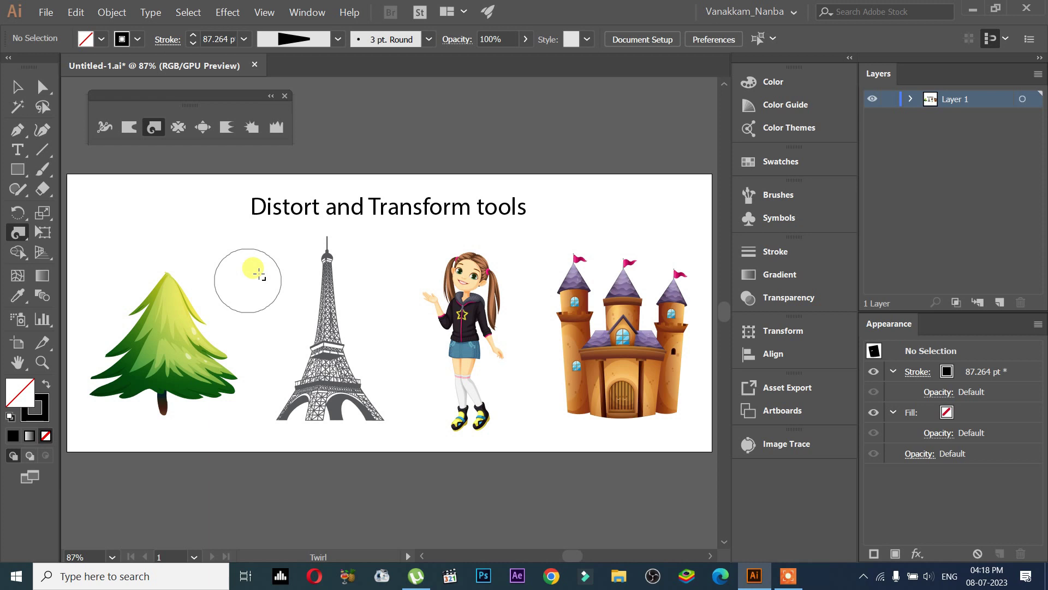
Step: Set the Twirl brush width and height to 150 px
{"action": "left_click", "coordinate": [151, 129]}
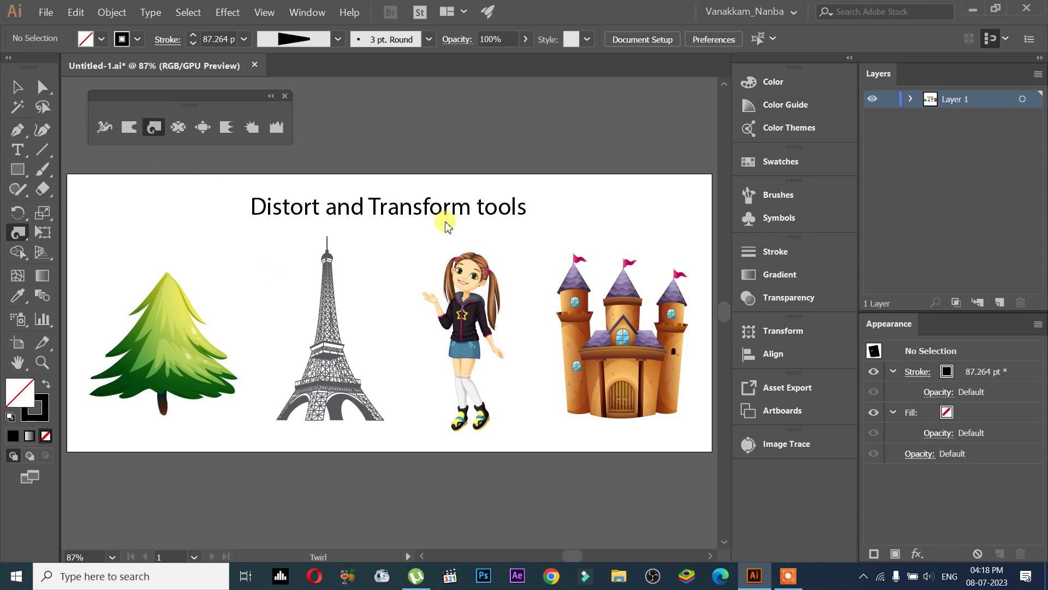
{"action": "type", "text": "150"}
{"action": "left_click", "coordinate": [532, 160]}
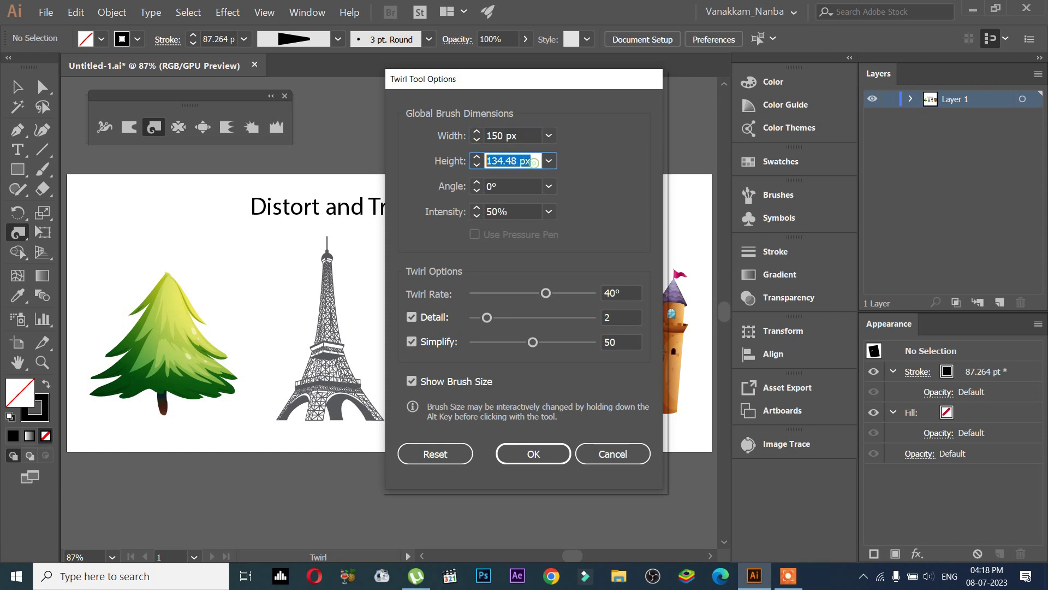
{"action": "key", "text": "Return"}
{"action": "left_click", "coordinate": [323, 295]}
Step: Twirl the Eiffel Tower's top into a spiral, then undo it
{"action": "left_click_drag", "start_coordinate": [323, 295], "coordinate": [327, 303]}
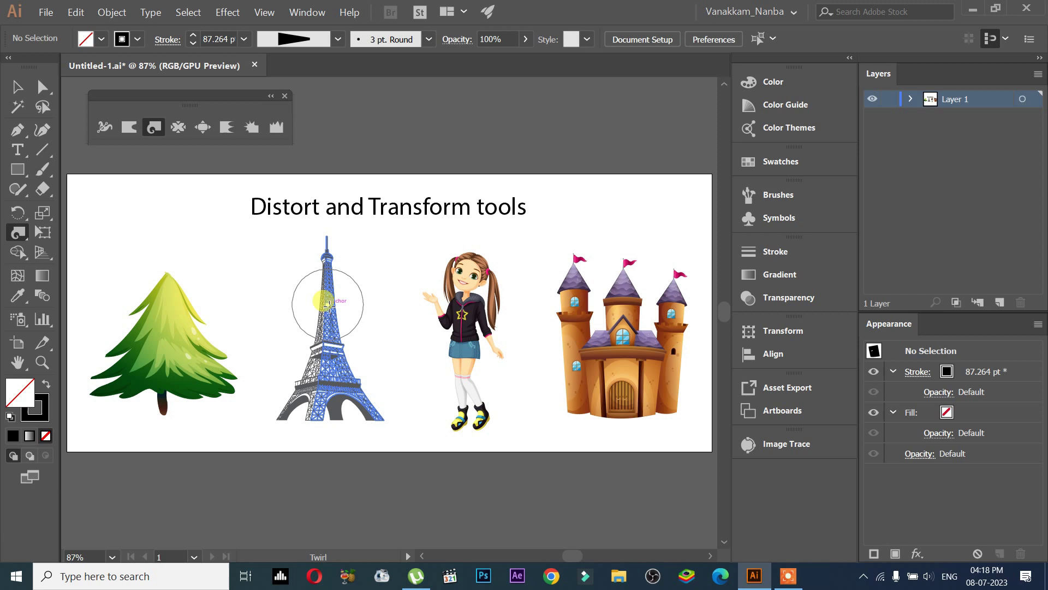
{"action": "left_click_drag", "start_coordinate": [328, 304], "coordinate": [348, 526]}
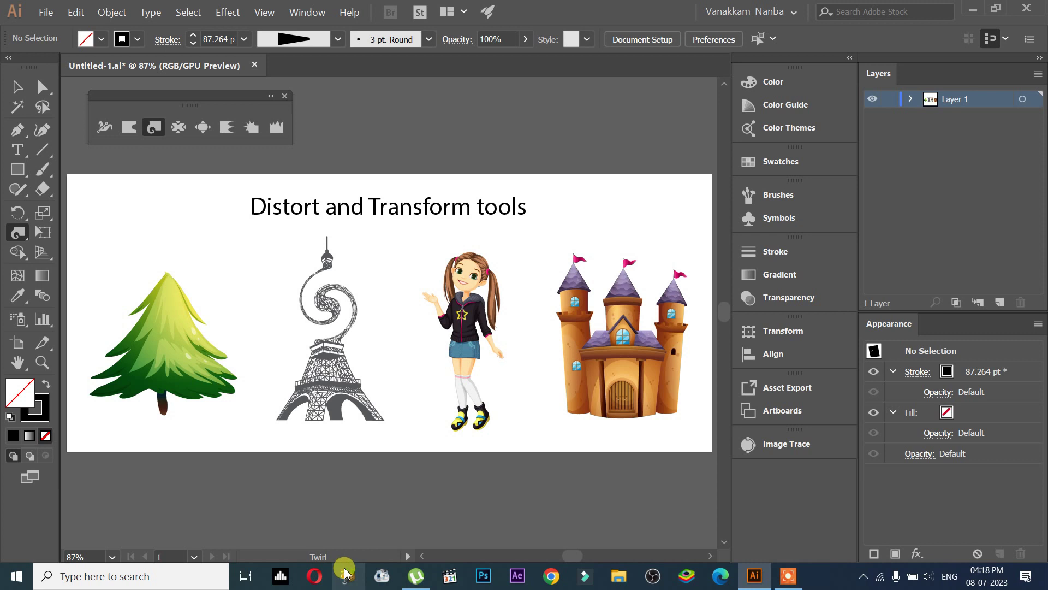
{"action": "key", "text": "ctrl+z"}
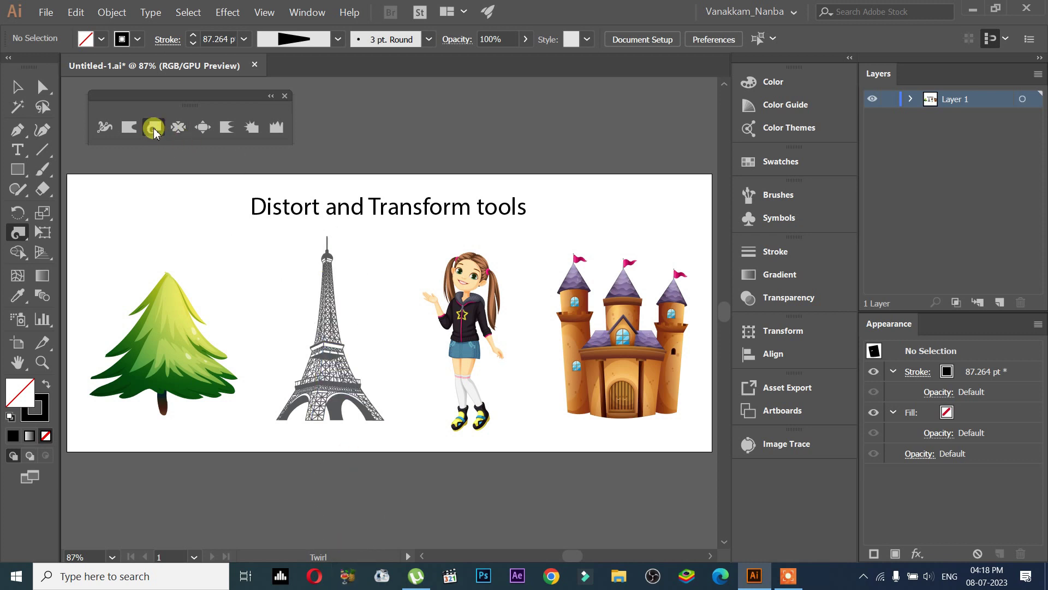
Step: Set the Twirl tool intensity to 20%
{"action": "double_click", "coordinate": [153, 128]}
{"action": "left_click", "coordinate": [516, 213]}
{"action": "type", "text": "20"}
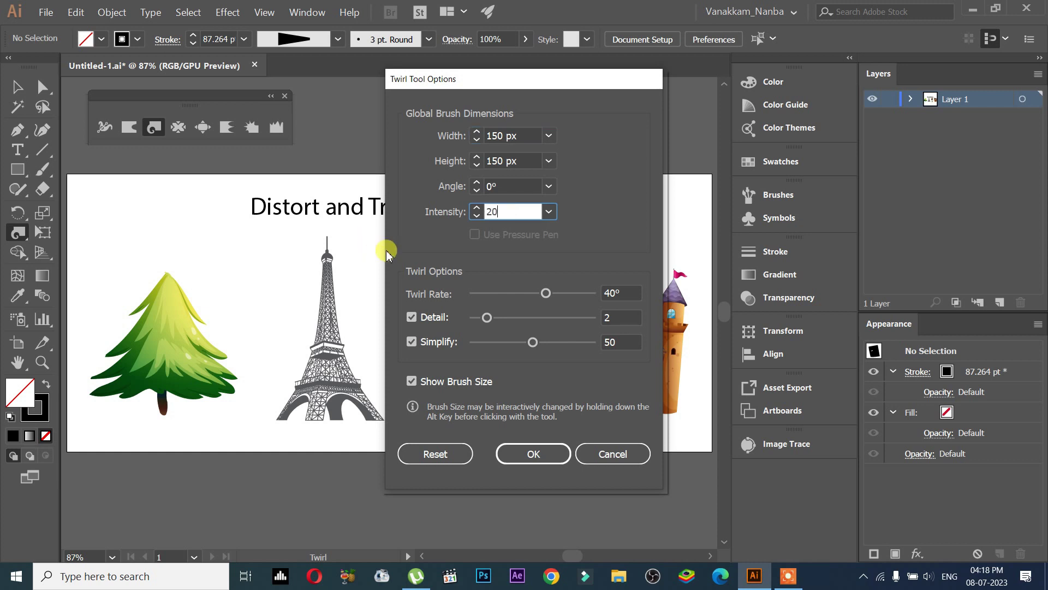
{"action": "key", "text": "Return"}
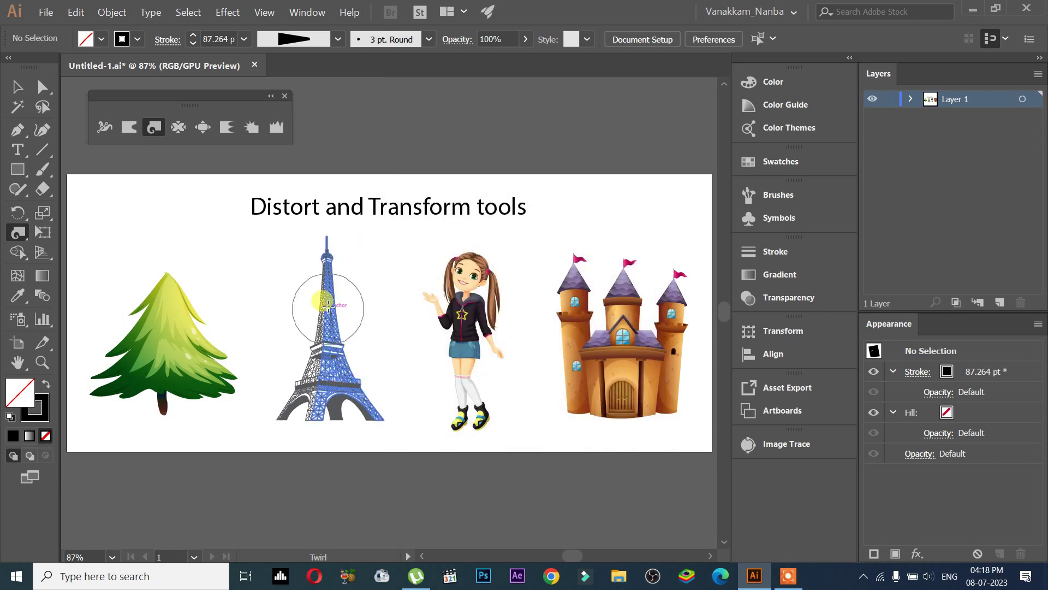
Step: Twist the Eiffel Tower's upper section into an S-curve, undoing a first right-leg attempt
{"action": "left_click_drag", "start_coordinate": [326, 299], "coordinate": [430, 526]}
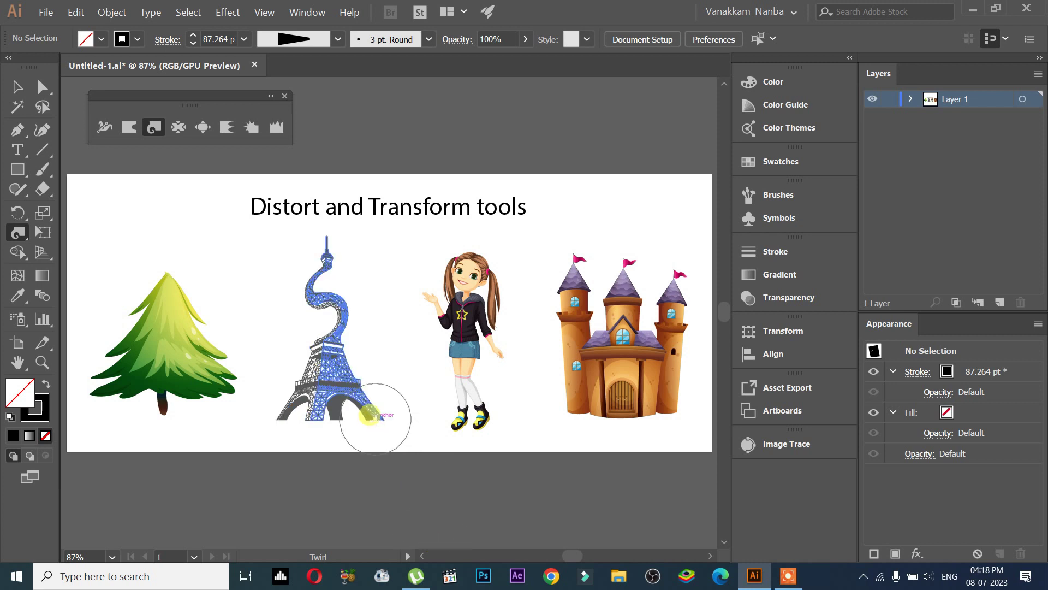
{"action": "left_click_drag", "start_coordinate": [375, 420], "coordinate": [428, 515]}
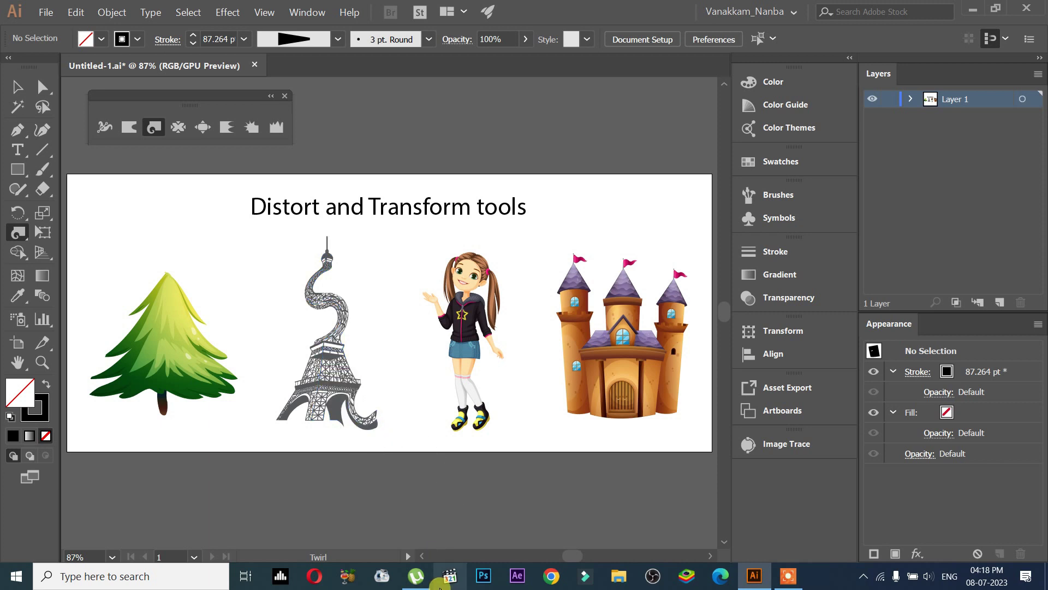
{"action": "key", "text": "ctrl+z"}
{"action": "scroll", "coordinate": [362, 475], "scroll_direction": "up", "scroll_amount": 5}
{"action": "scroll", "coordinate": [377, 386], "scroll_direction": "up", "scroll_amount": 3}
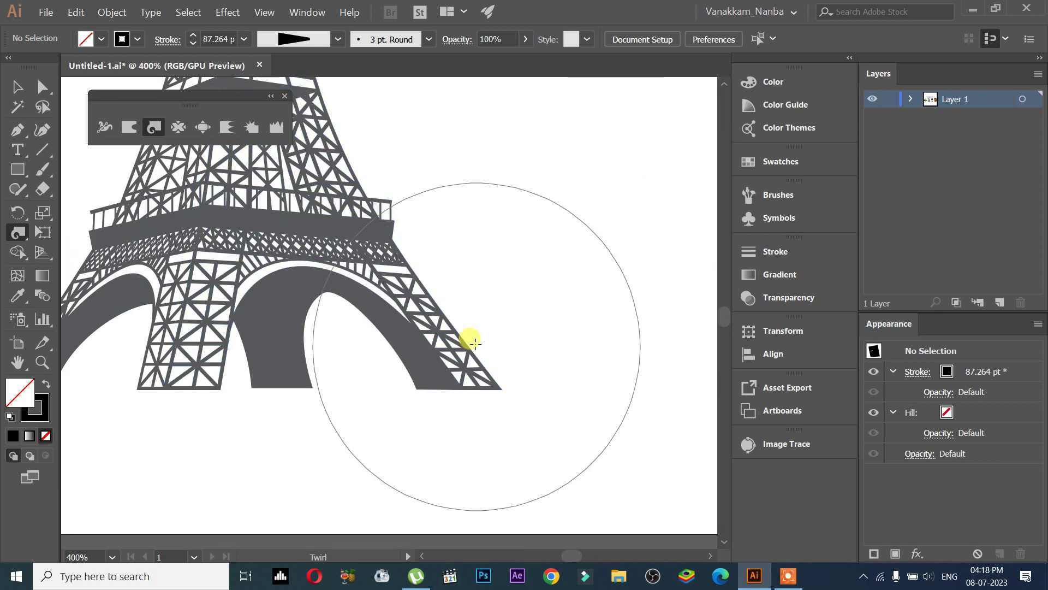
Step: Shrink the twirl brush and curl the end of the tower's right leg outward
{"action": "left_click_drag", "start_coordinate": [545, 257], "coordinate": [492, 307]}
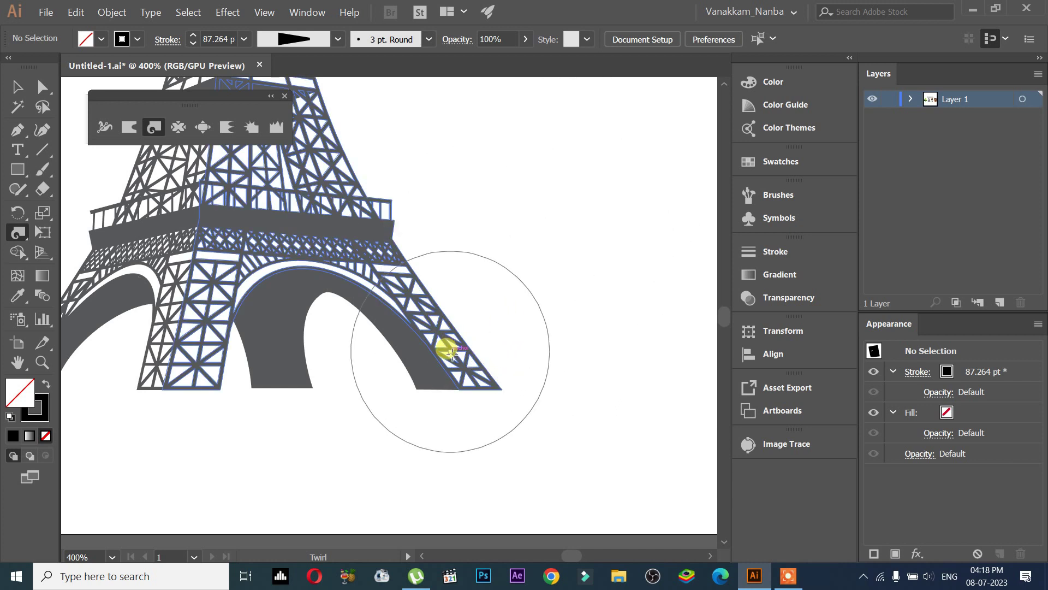
{"action": "left_click_drag", "start_coordinate": [451, 352], "coordinate": [467, 410]}
{"action": "left_click_drag", "start_coordinate": [328, 357], "coordinate": [508, 355]}
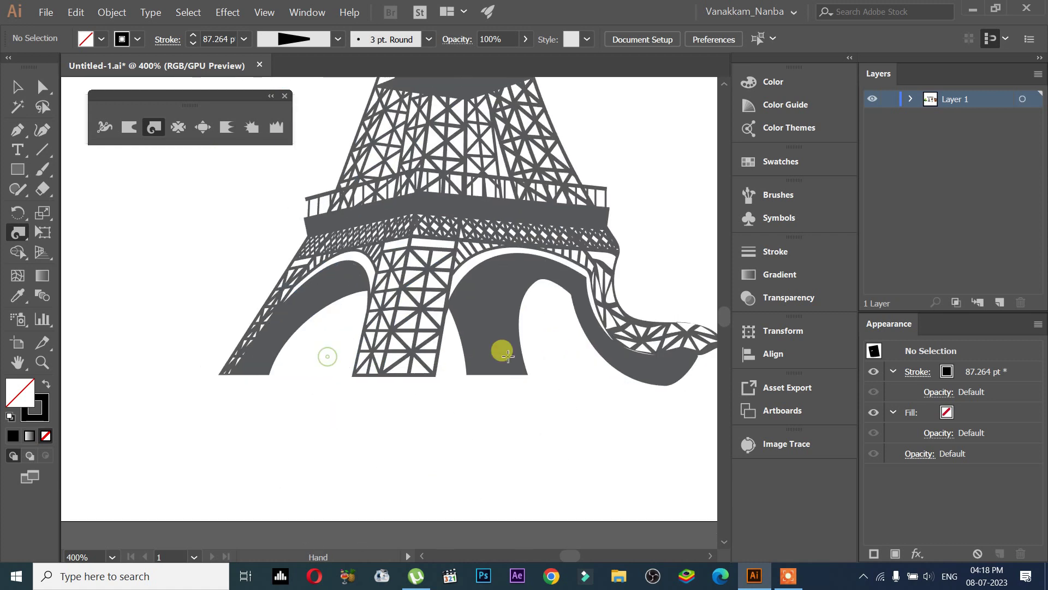
{"action": "left_click", "coordinate": [243, 343]}
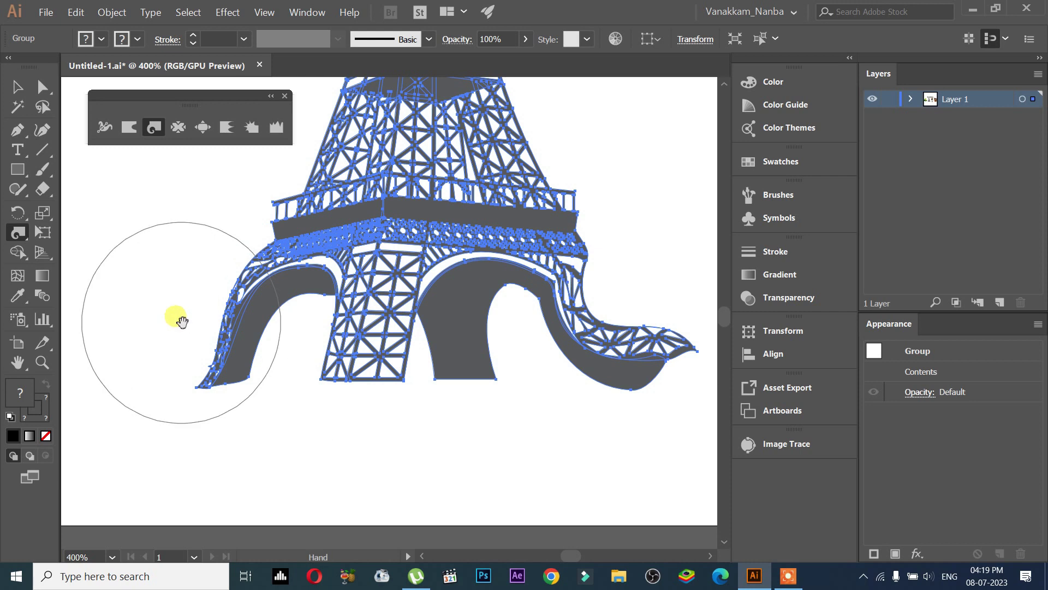
{"action": "left_click_drag", "start_coordinate": [182, 322], "coordinate": [239, 342]}
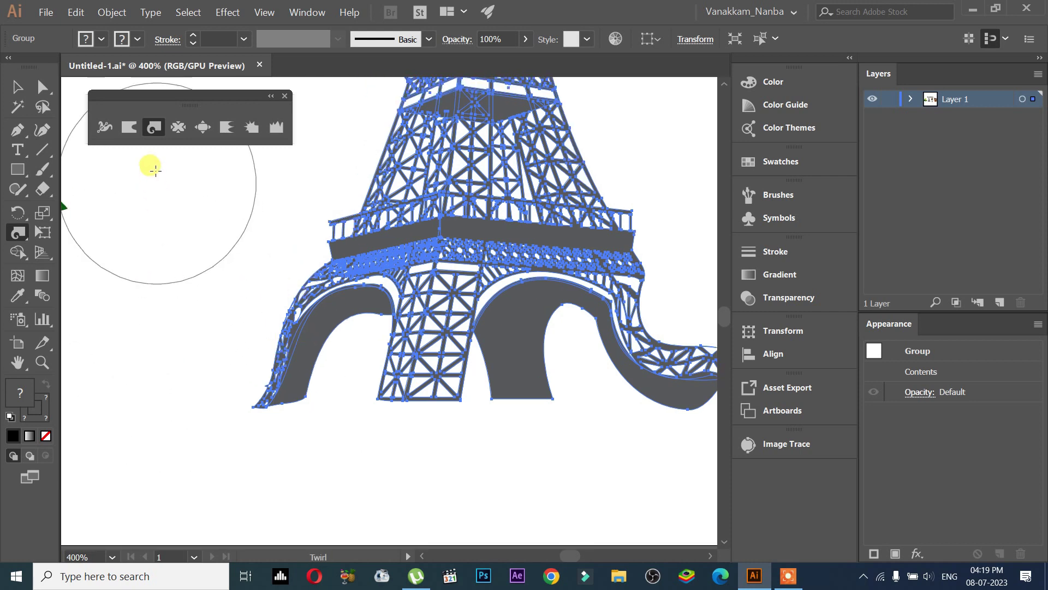
Step: Reverse the twirl rate to -40° and curl the tower's left leg outward
{"action": "double_click", "coordinate": [156, 127]}
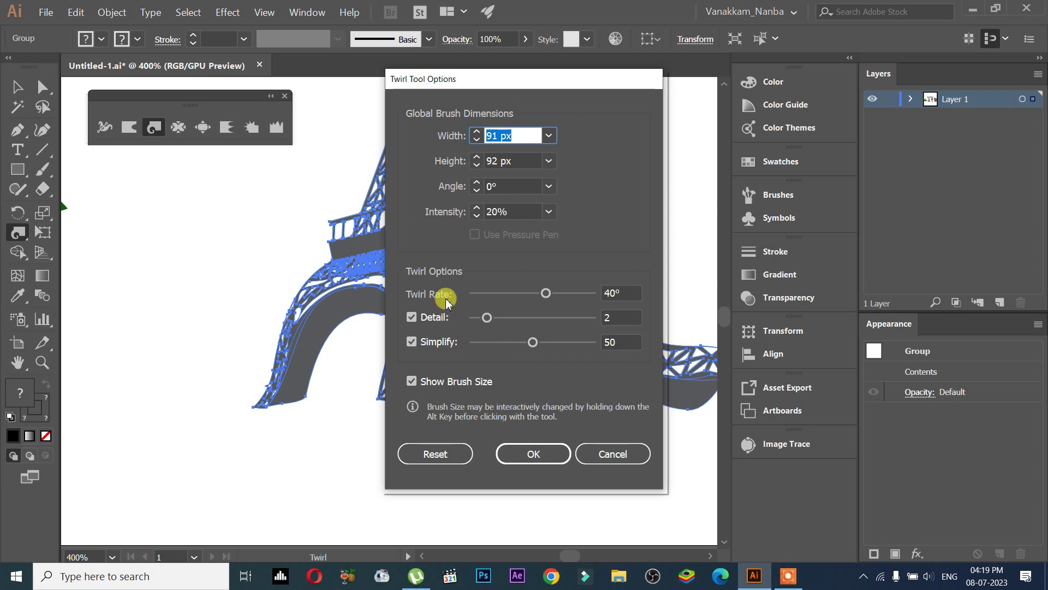
{"action": "left_click", "coordinate": [609, 291]}
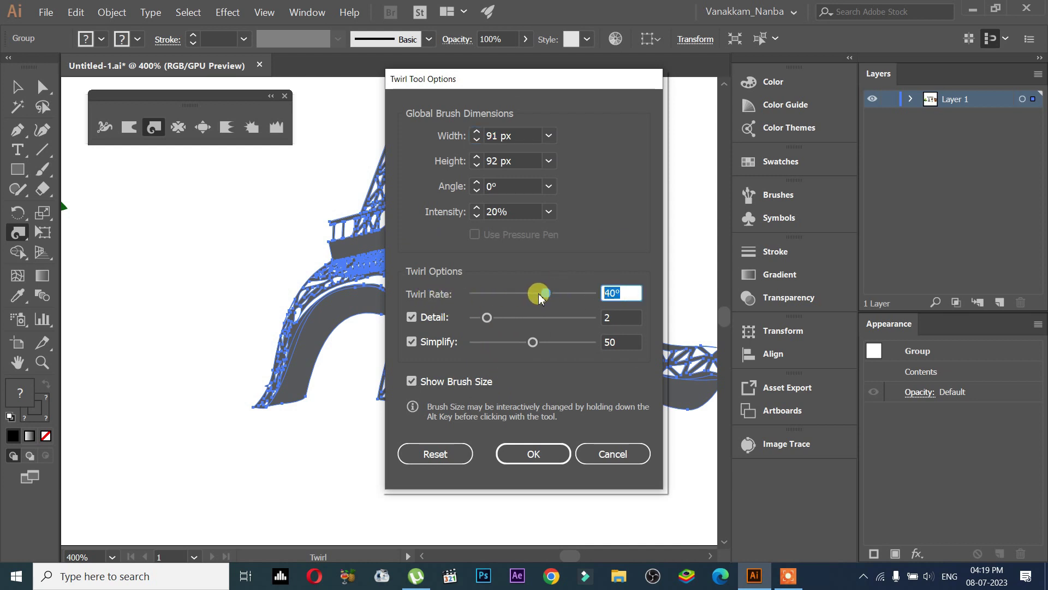
{"action": "left_click_drag", "start_coordinate": [542, 296], "coordinate": [520, 300]}
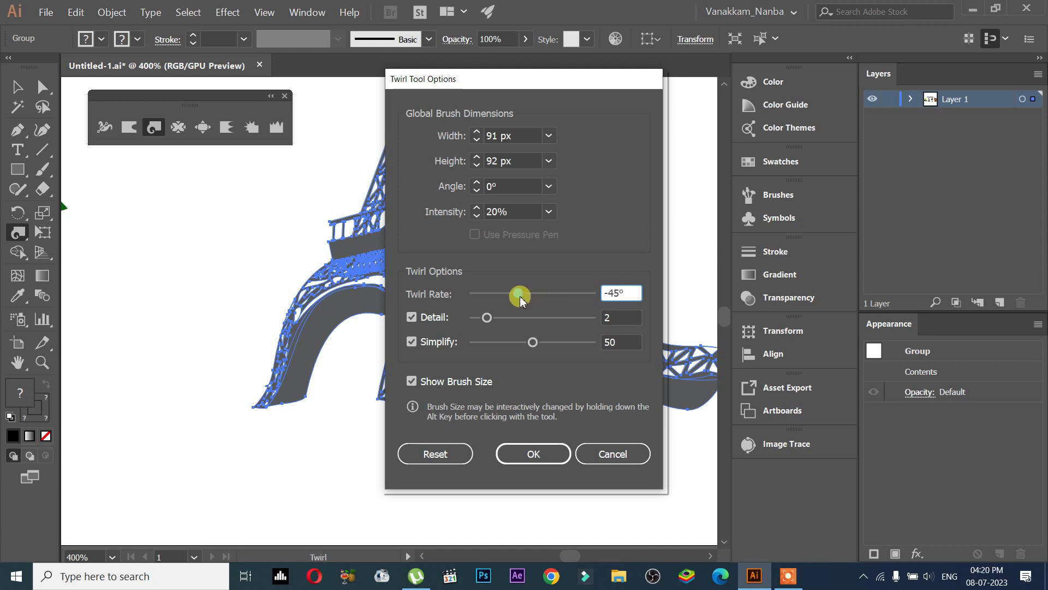
{"action": "double_click", "coordinate": [614, 293]}
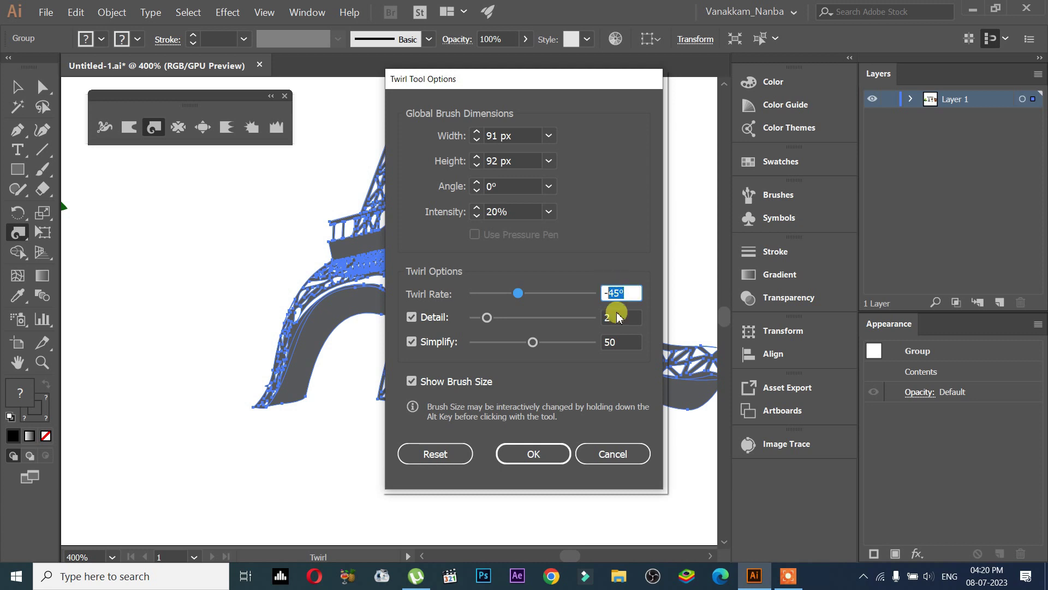
{"action": "type", "text": "-40"}
{"action": "left_click", "coordinate": [541, 451]}
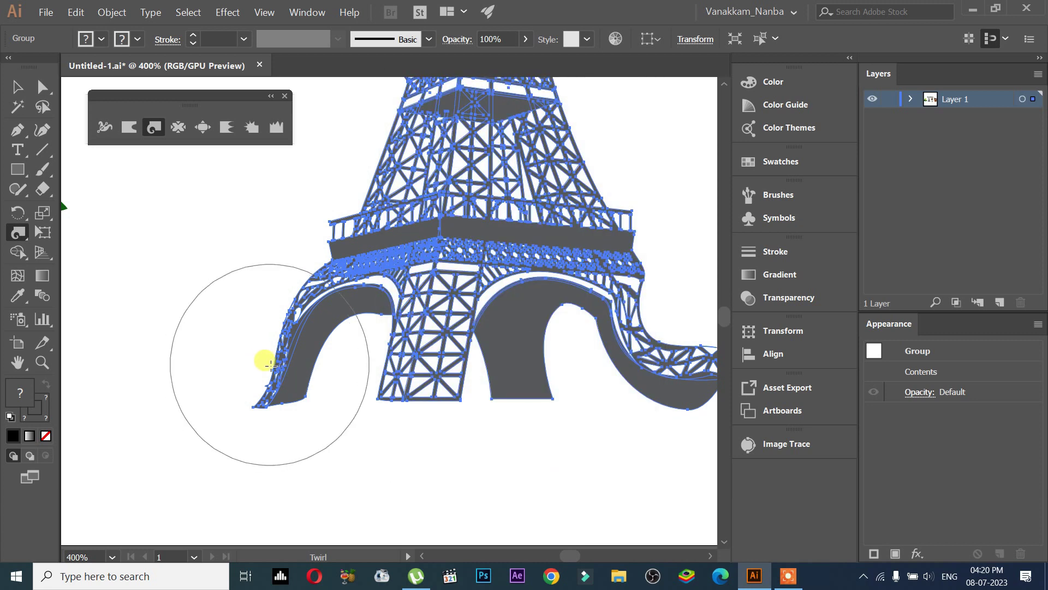
{"action": "left_click_drag", "start_coordinate": [270, 364], "coordinate": [271, 365]}
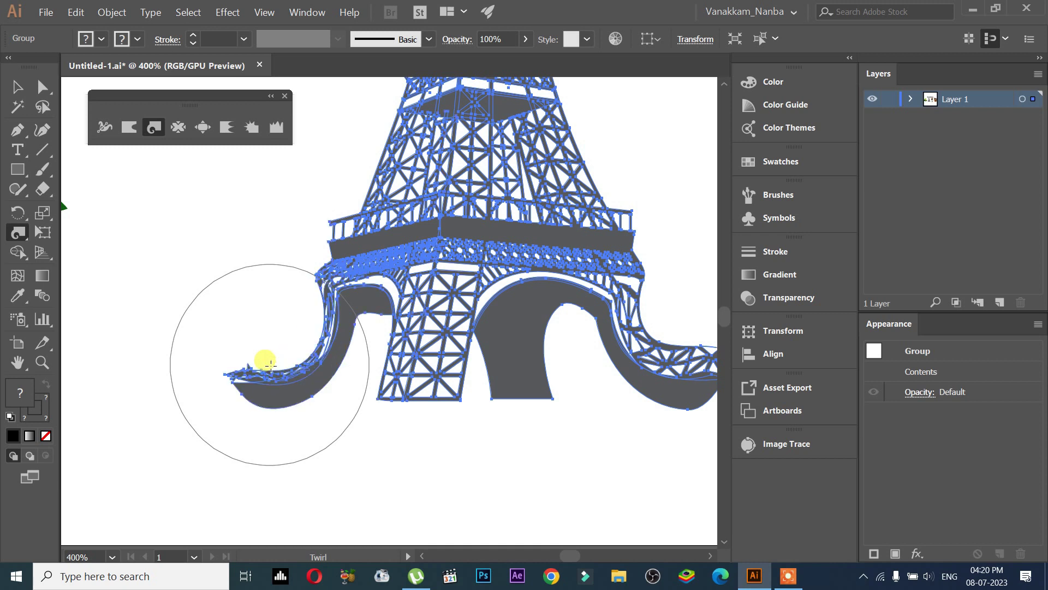
{"action": "left_click_drag", "start_coordinate": [427, 400], "coordinate": [392, 403]}
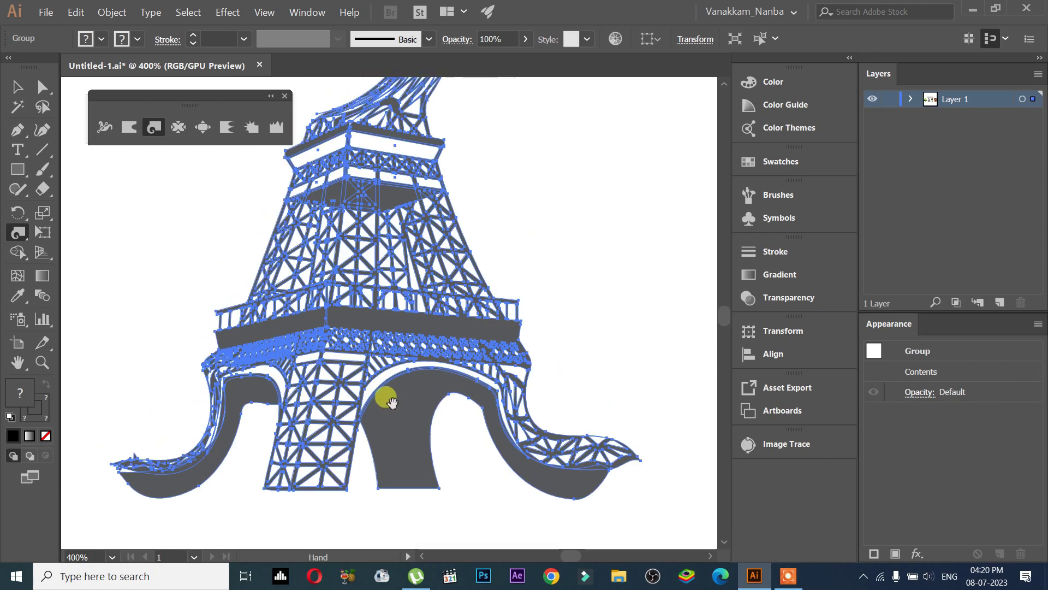
Step: Shrink the twirl brush and curl the tower's spire tip into a small hook
{"action": "scroll", "coordinate": [437, 393], "scroll_direction": "up", "scroll_amount": 5}
{"action": "key", "text": "ctrl+minus"}
{"action": "key", "text": "ctrl+minus"}
{"action": "key", "text": "ctrl+minus"}
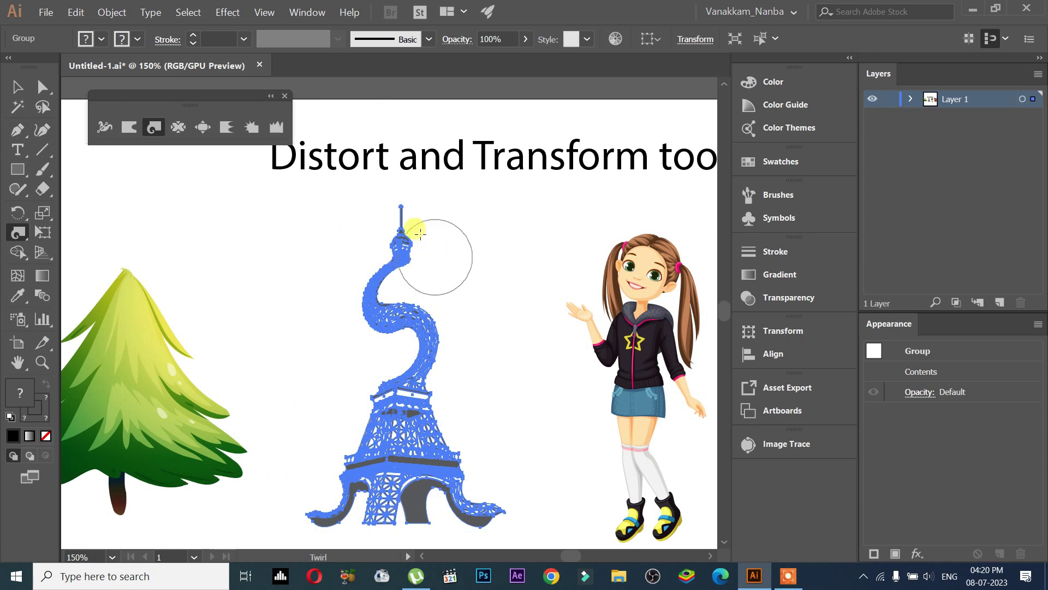
{"action": "scroll", "coordinate": [387, 227], "scroll_direction": "up", "scroll_amount": 2}
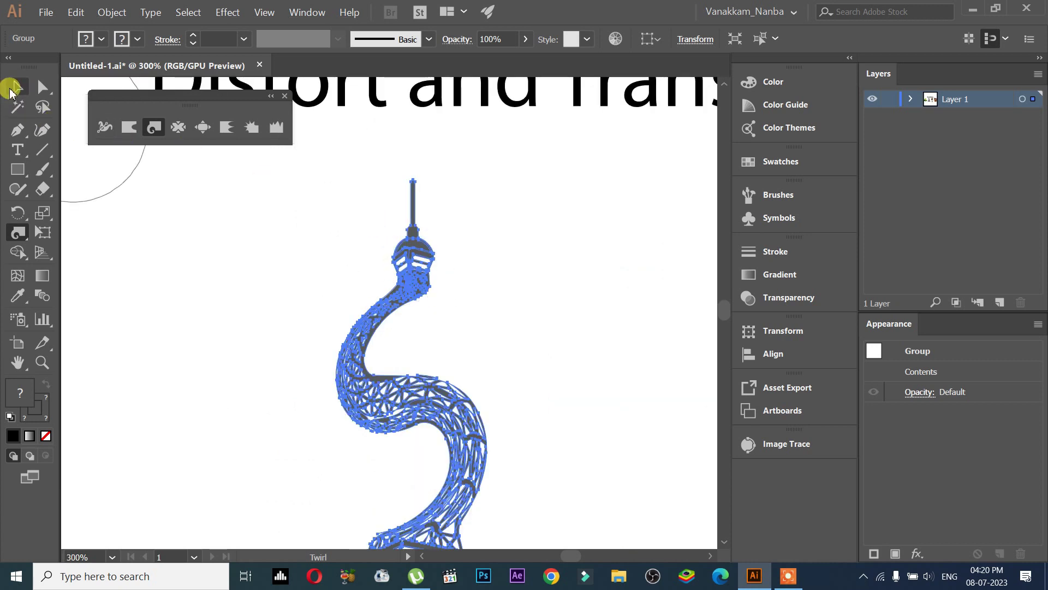
{"action": "left_click", "coordinate": [12, 87]}
{"action": "left_click", "coordinate": [153, 130]}
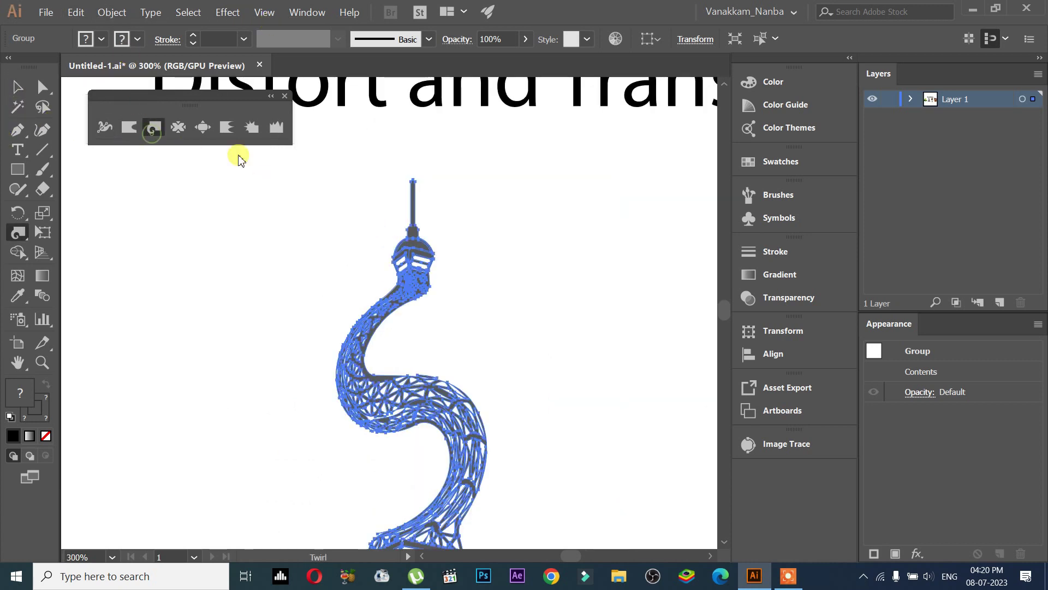
{"action": "left_click_drag", "start_coordinate": [438, 176], "coordinate": [394, 236]}
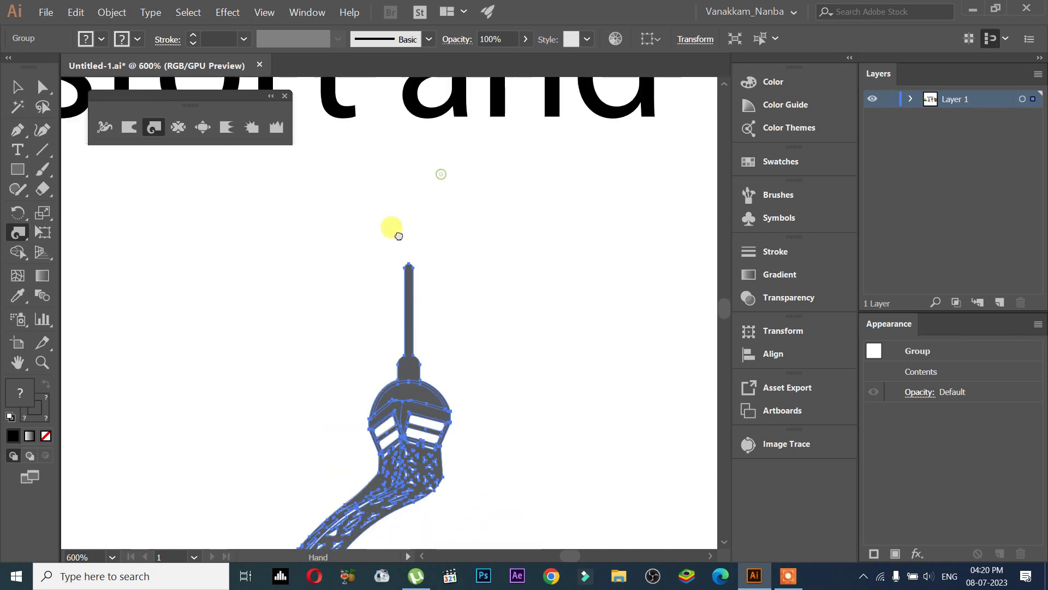
{"action": "left_click_drag", "start_coordinate": [519, 239], "coordinate": [463, 310]}
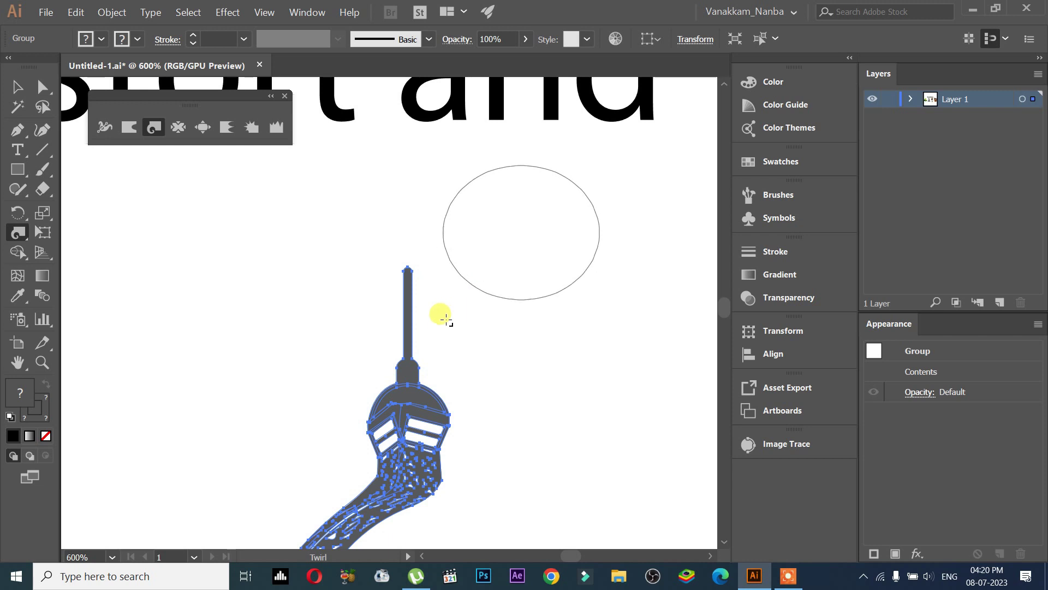
{"action": "mouse_move", "coordinate": [463, 309]}
{"action": "left_mouse_down"}
{"action": "mouse_move", "coordinate": [391, 360]}
{"action": "mouse_move", "coordinate": [402, 308]}
{"action": "left_mouse_up"}
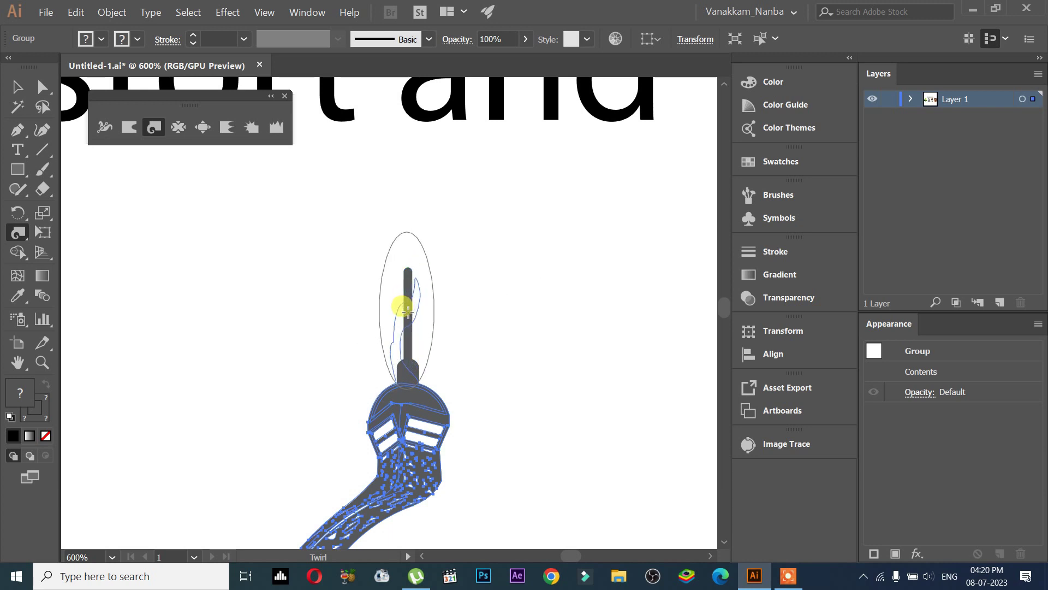
{"action": "left_click_drag", "start_coordinate": [408, 311], "coordinate": [410, 309]}
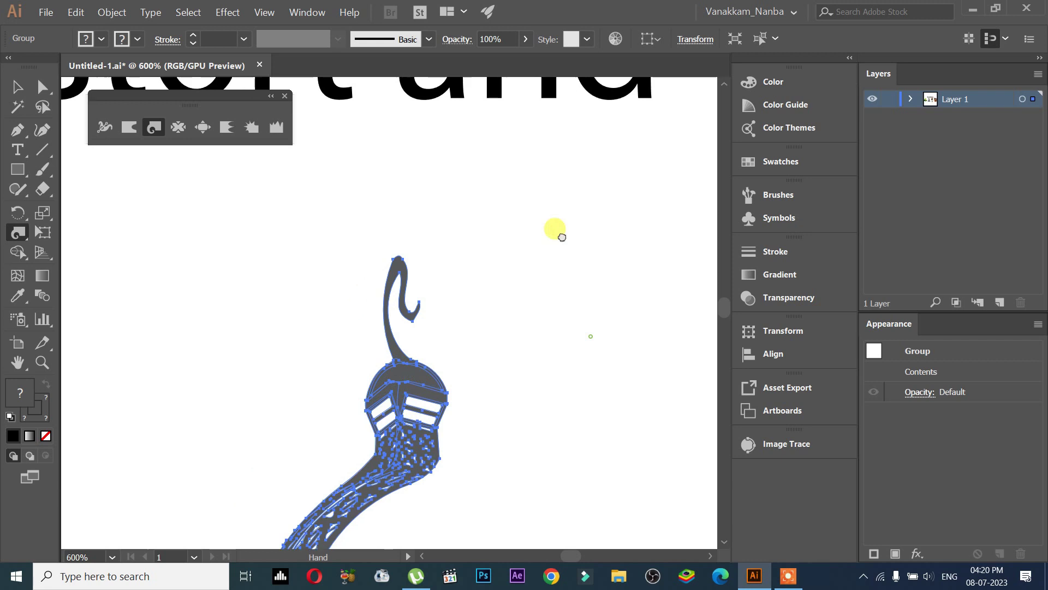
Step: Return to the Selection tool and clear the selection with the whole tower in view
{"action": "scroll", "coordinate": [564, 270], "scroll_direction": "down", "scroll_amount": 1}
{"action": "scroll", "coordinate": [565, 310], "scroll_direction": "down", "scroll_amount": 1}
{"action": "left_click_drag", "start_coordinate": [567, 310], "coordinate": [489, 261]}
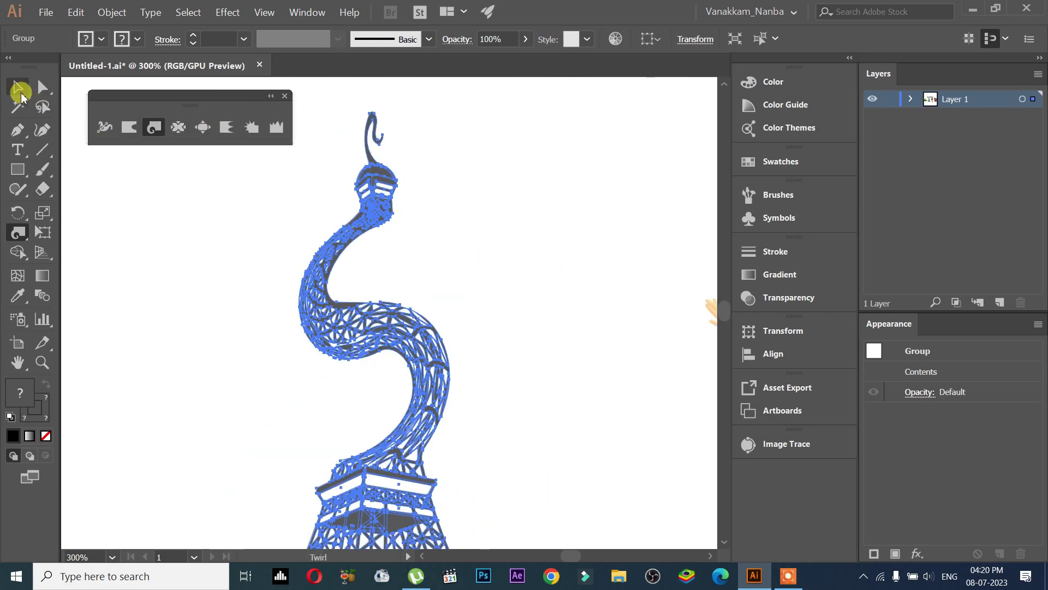
{"action": "left_click", "coordinate": [18, 87]}
{"action": "scroll", "coordinate": [367, 237], "scroll_direction": "down", "scroll_amount": 1}
{"action": "left_click", "coordinate": [421, 228]}
{"action": "scroll", "coordinate": [421, 228], "scroll_direction": "down", "scroll_amount": 1}
Step: Select the Pucker tool and open its options, showing a 16.67 × 48 px brush
{"action": "scroll", "coordinate": [436, 287], "scroll_direction": "down", "scroll_amount": 1}
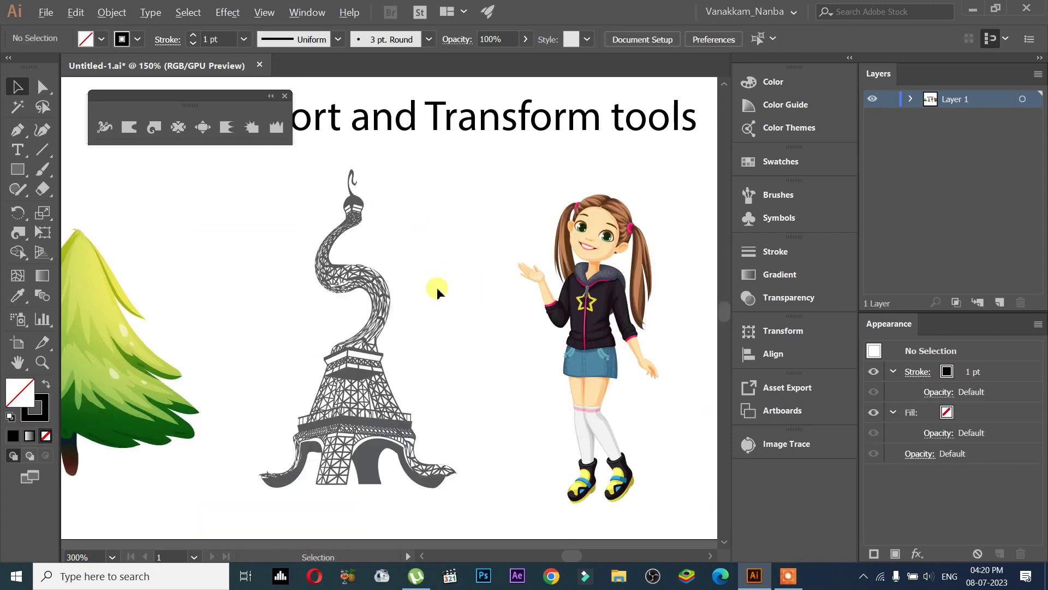
{"action": "left_click_drag", "start_coordinate": [455, 337], "coordinate": [501, 395]}
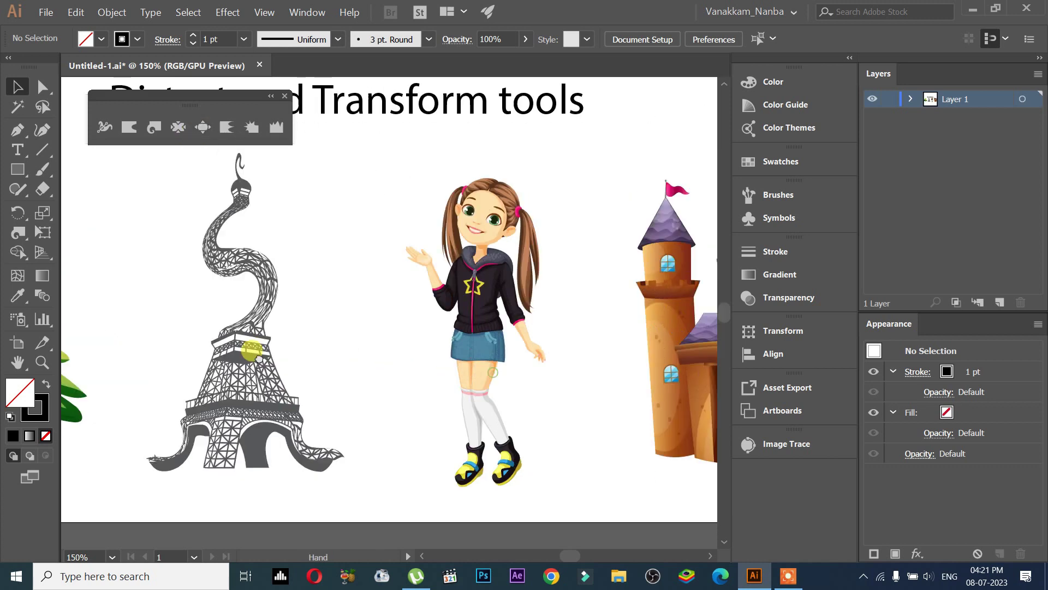
{"action": "left_click_drag", "start_coordinate": [491, 367], "coordinate": [197, 352]}
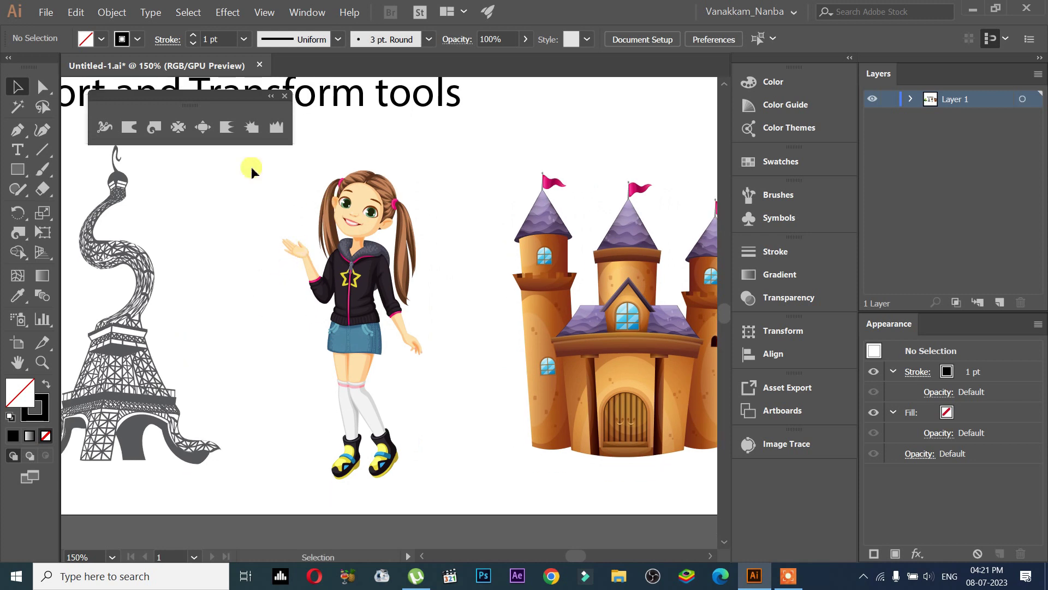
{"action": "left_click", "coordinate": [177, 131]}
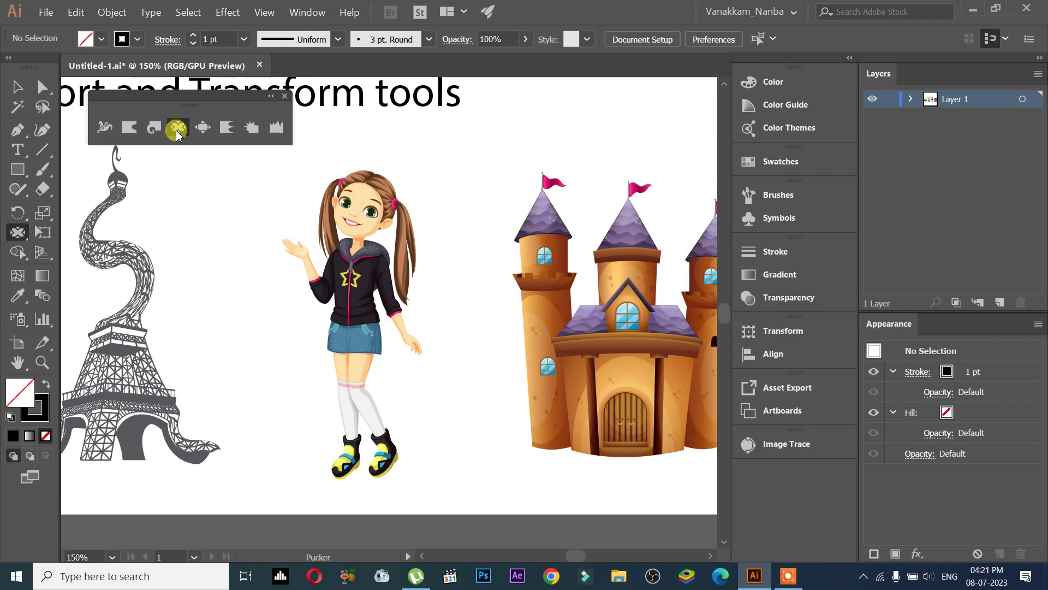
{"action": "key", "text": "Return"}
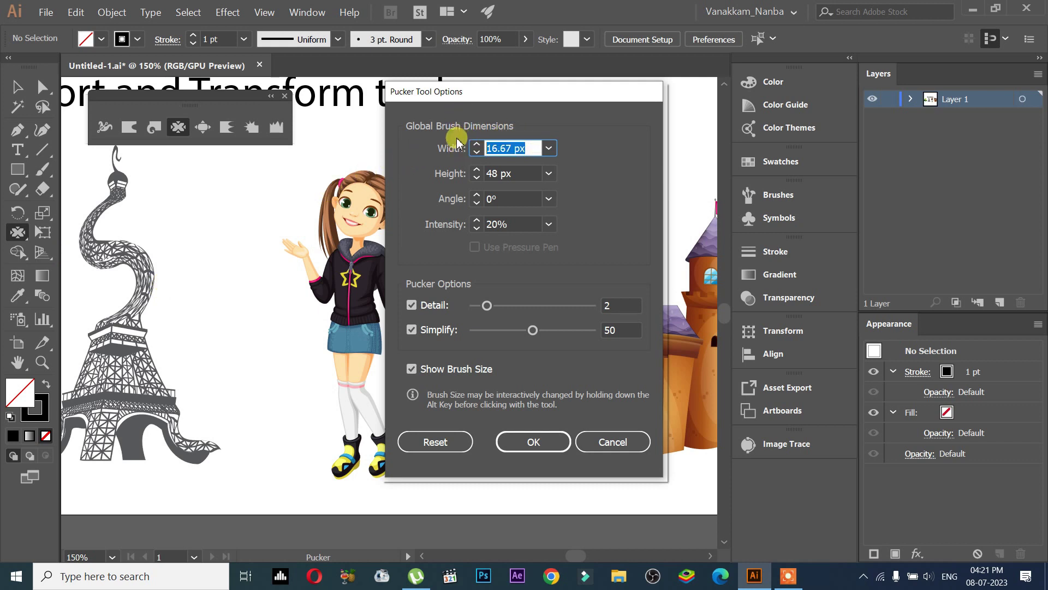
Step: Set the pucker brush to 50 × 50 px and adjust the brush circle size
{"action": "left_click", "coordinate": [532, 173]}
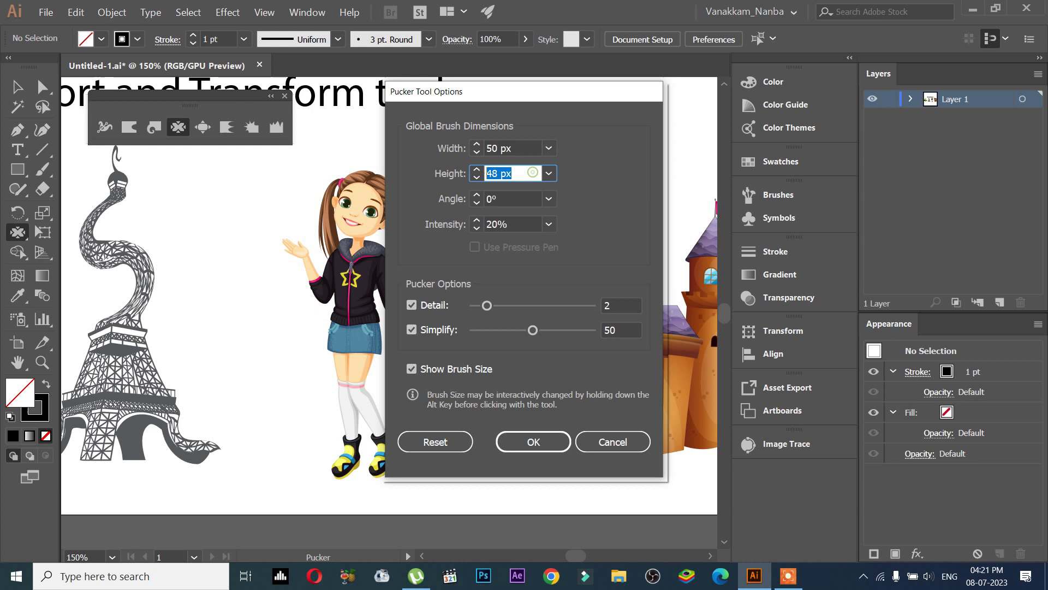
{"action": "type", "text": "50"}
{"action": "key", "text": "Return"}
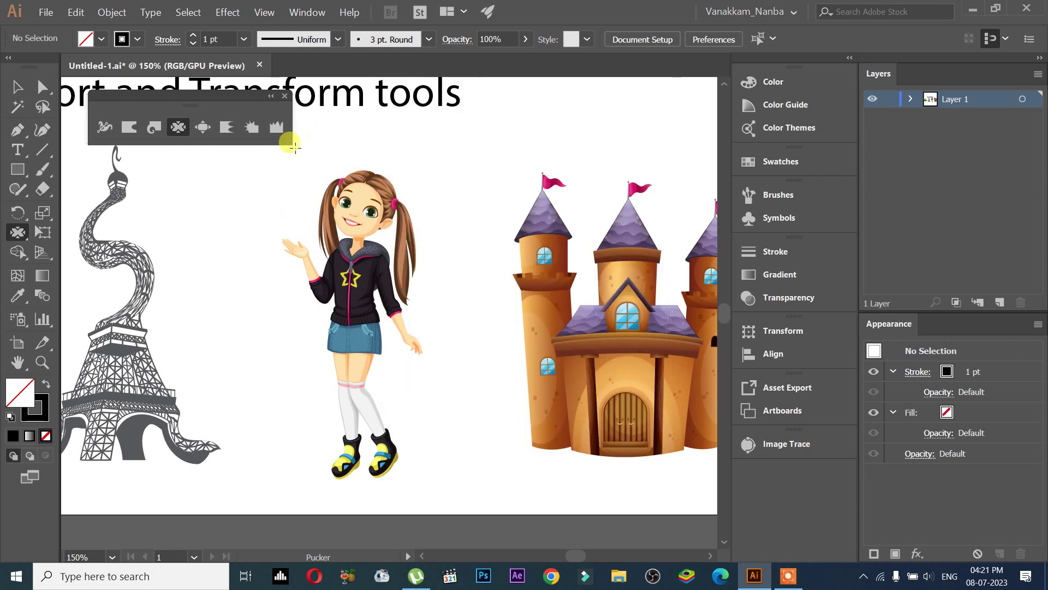
{"action": "left_click", "coordinate": [275, 229]}
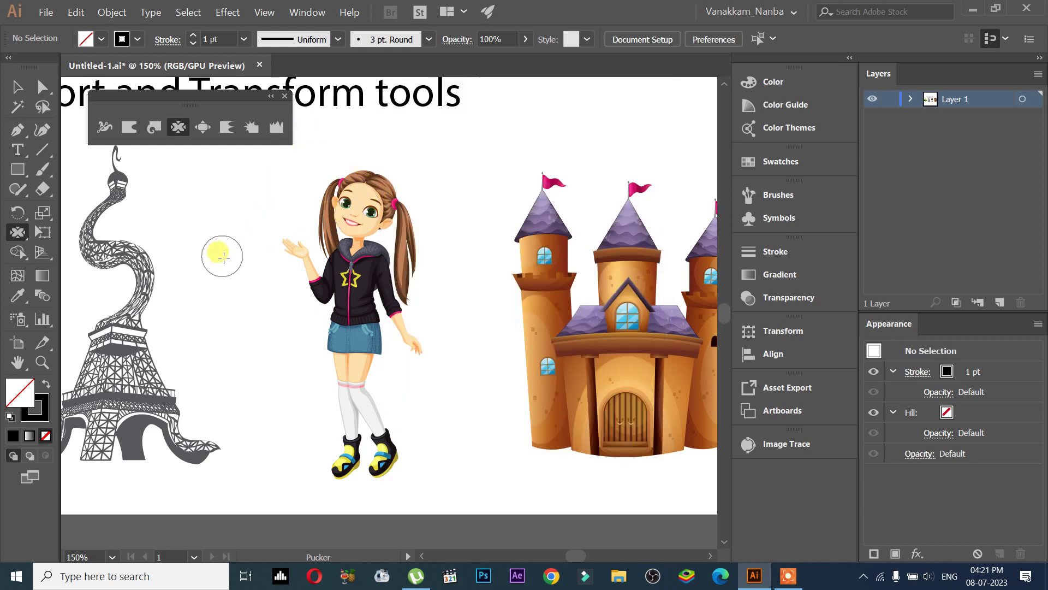
{"action": "mouse_move", "coordinate": [236, 251]}
{"action": "left_mouse_down"}
{"action": "mouse_move", "coordinate": [230, 236]}
{"action": "mouse_move", "coordinate": [274, 209]}
{"action": "mouse_move", "coordinate": [224, 233]}
{"action": "left_mouse_up"}
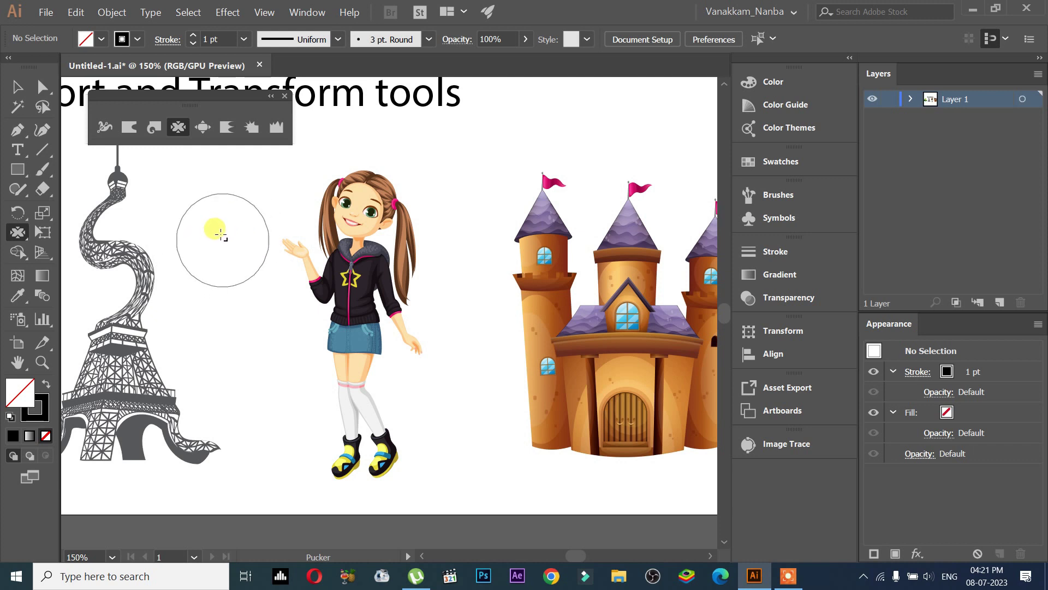
{"action": "left_click_drag", "start_coordinate": [220, 237], "coordinate": [213, 240]}
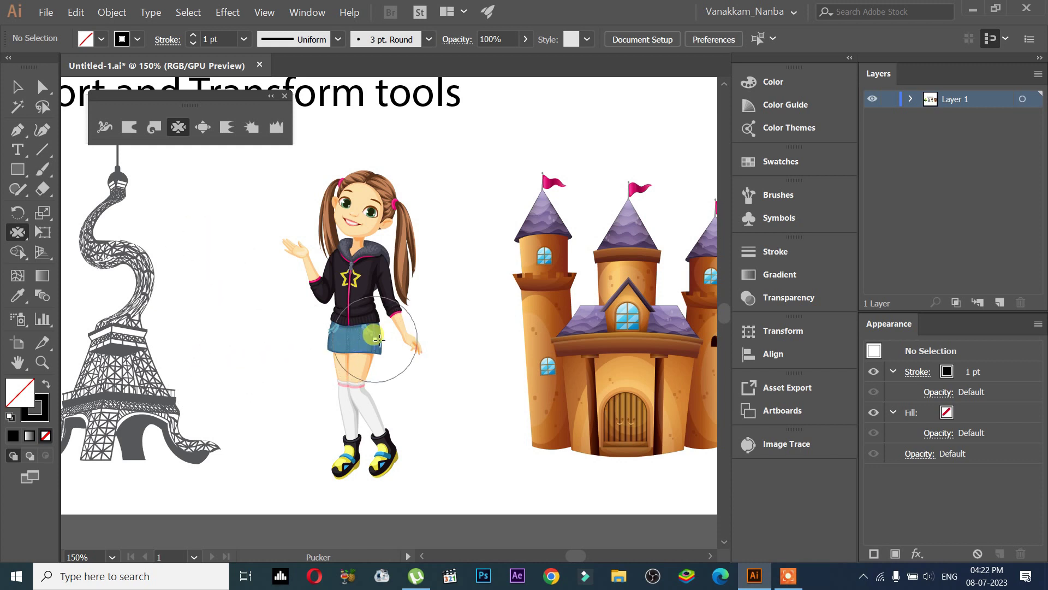
Step: Try puckering the girl's skirt, face and tower base, undoing the skirt pucker
{"action": "left_click_drag", "start_coordinate": [379, 339], "coordinate": [349, 330]}
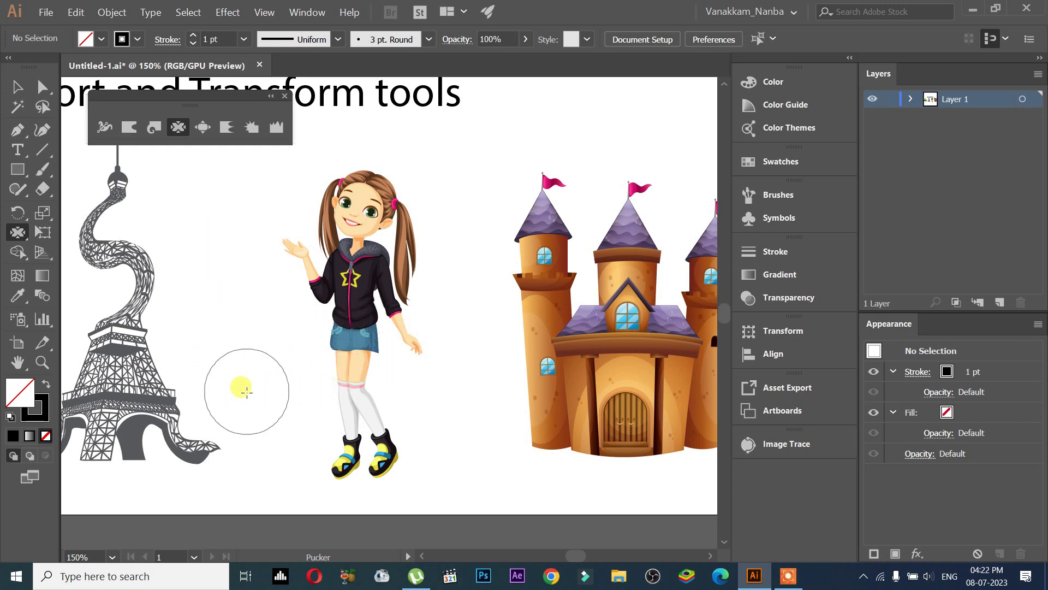
{"action": "key", "text": "ctrl+z"}
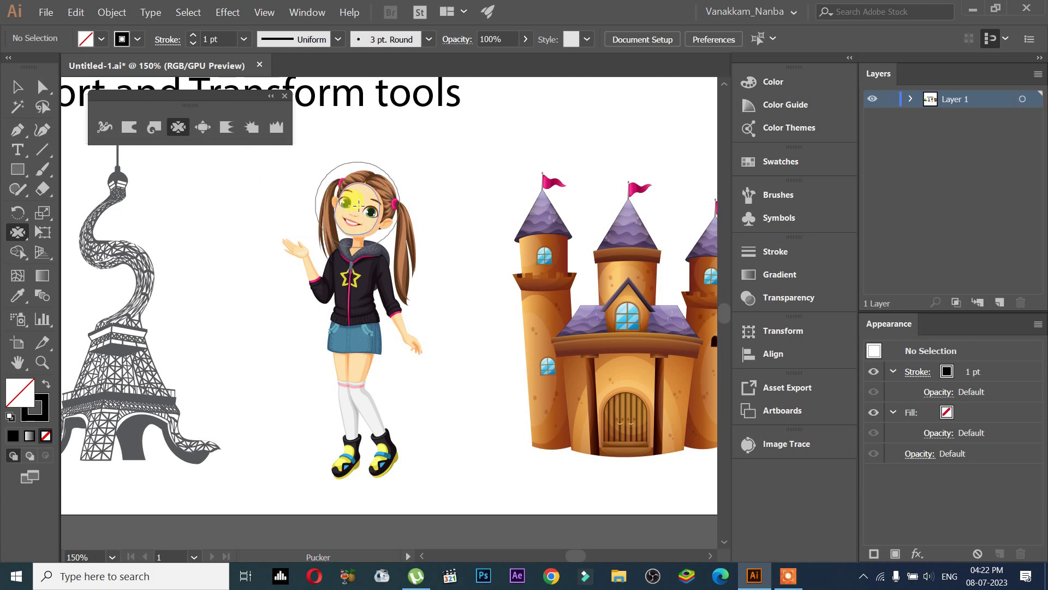
{"action": "left_click_drag", "start_coordinate": [359, 206], "coordinate": [353, 219]}
{"action": "left_click_drag", "start_coordinate": [94, 346], "coordinate": [157, 149]}
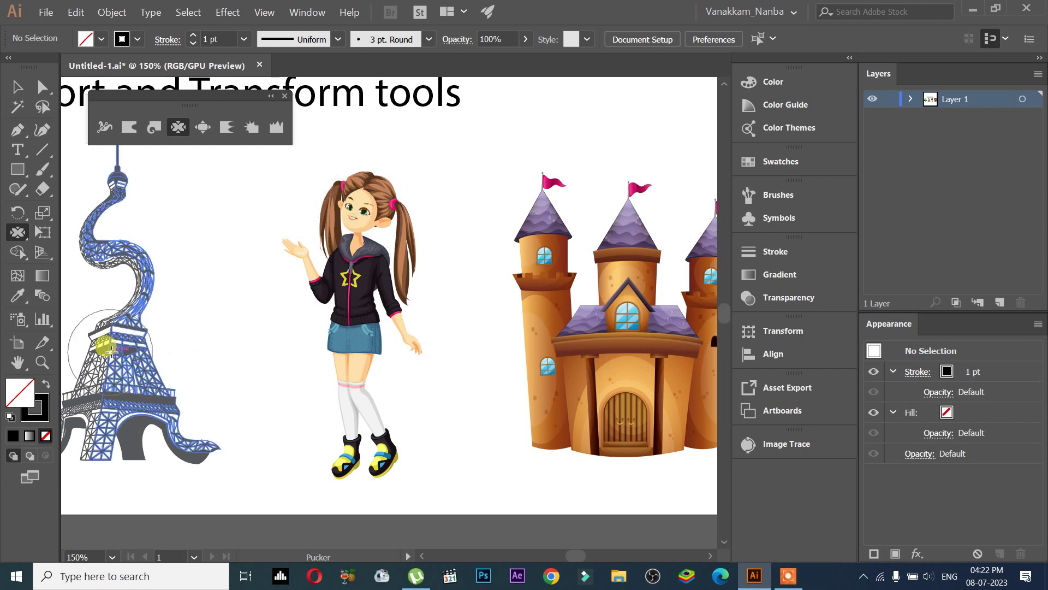
Step: Bloat the girl's jacket and skirt outward with an enlarged Bloat brush
{"action": "left_click", "coordinate": [195, 126]}
{"action": "left_click_drag", "start_coordinate": [352, 306], "coordinate": [361, 339]}
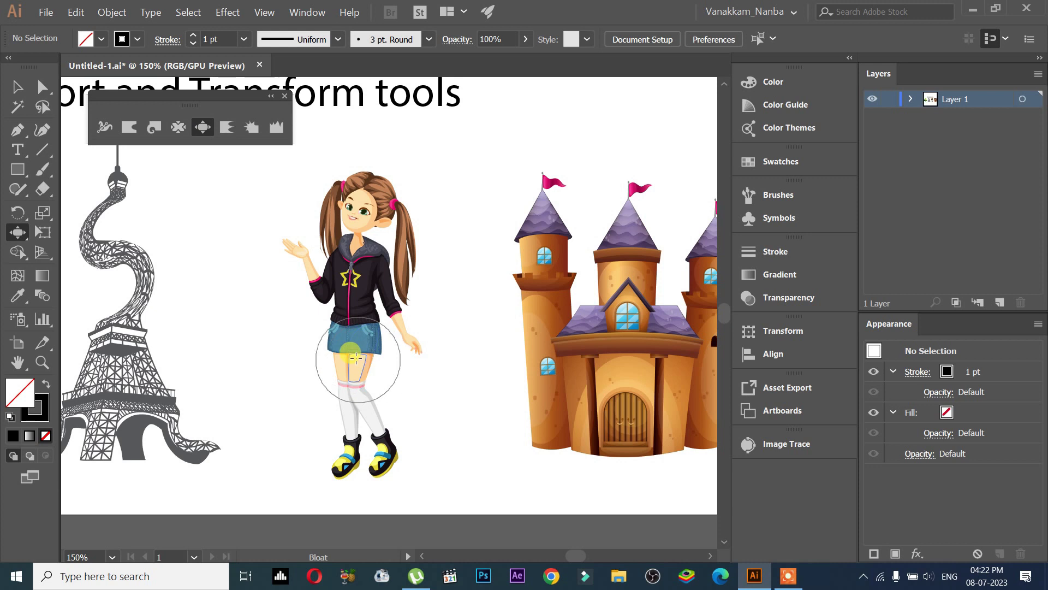
{"action": "left_click_drag", "start_coordinate": [245, 326], "coordinate": [261, 307]}
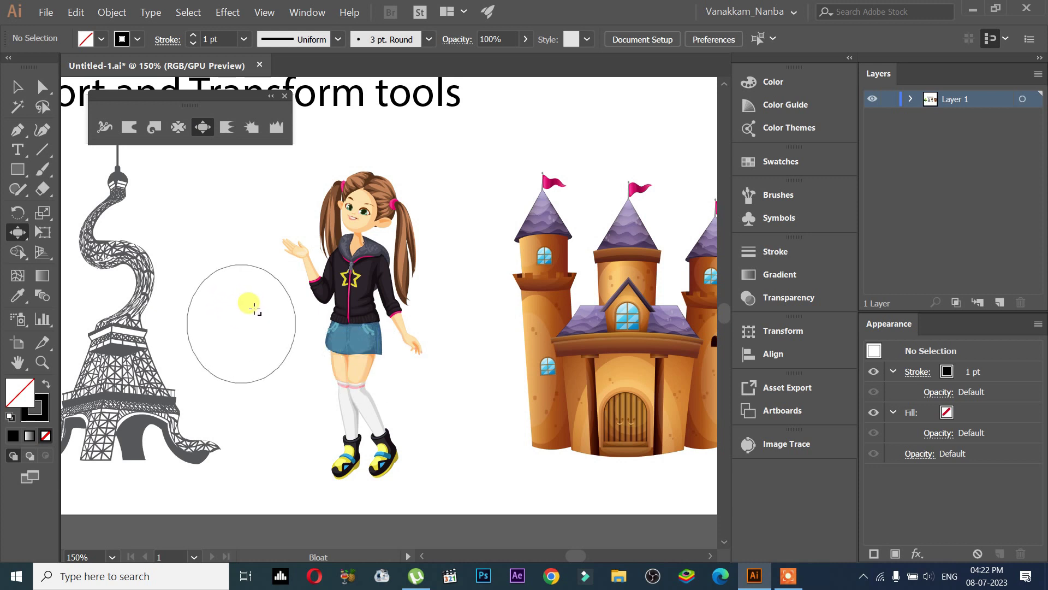
{"action": "left_click", "coordinate": [357, 343]}
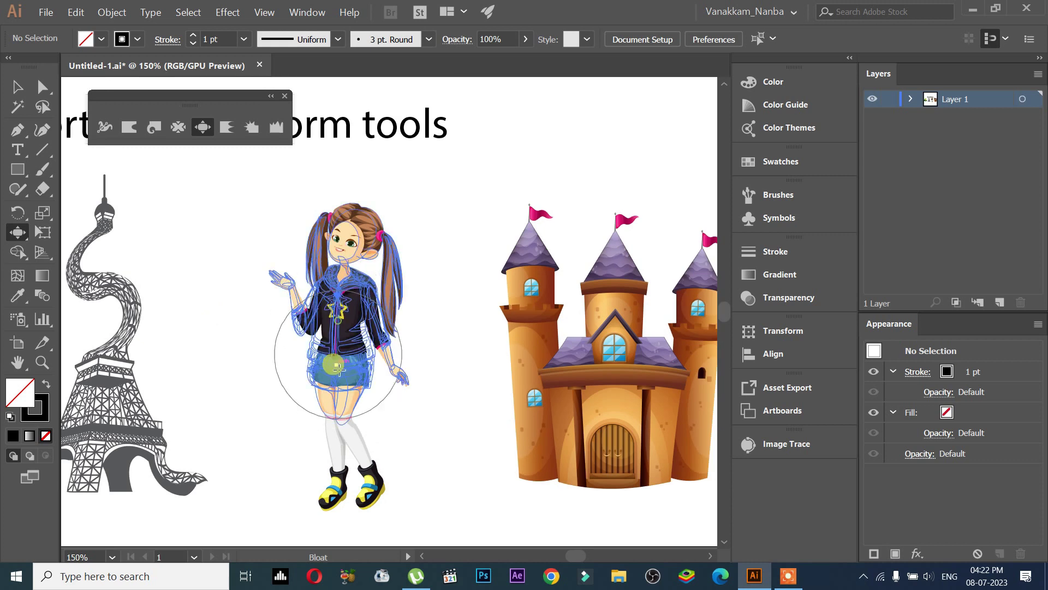
{"action": "mouse_move", "coordinate": [357, 342]}
{"action": "left_mouse_down"}
{"action": "mouse_move", "coordinate": [96, 510]}
{"action": "mouse_move", "coordinate": [112, 320]}
{"action": "left_mouse_up"}
Step: Pinch the girl's shoes smaller with the Pucker tool
{"action": "key", "text": "space"}
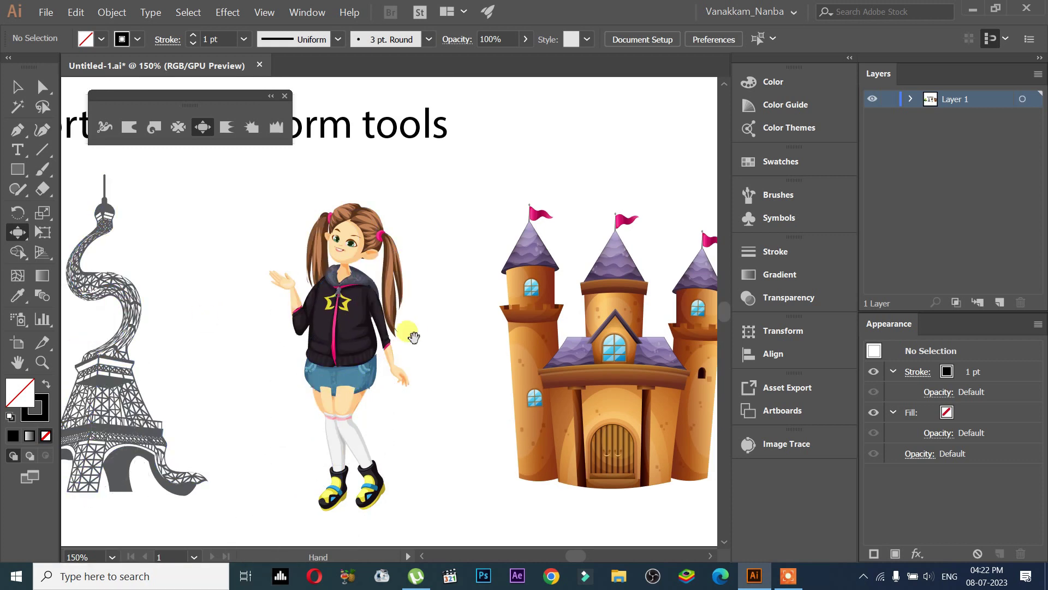
{"action": "left_click_drag", "start_coordinate": [417, 423], "coordinate": [392, 307]}
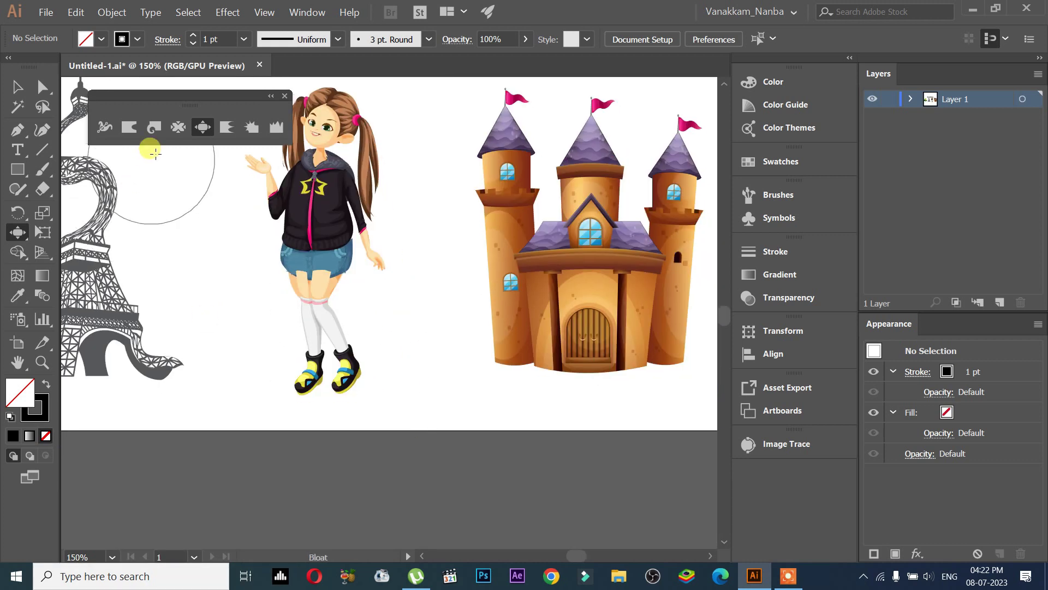
{"action": "left_click", "coordinate": [175, 128]}
{"action": "left_click_drag", "start_coordinate": [281, 352], "coordinate": [335, 374]}
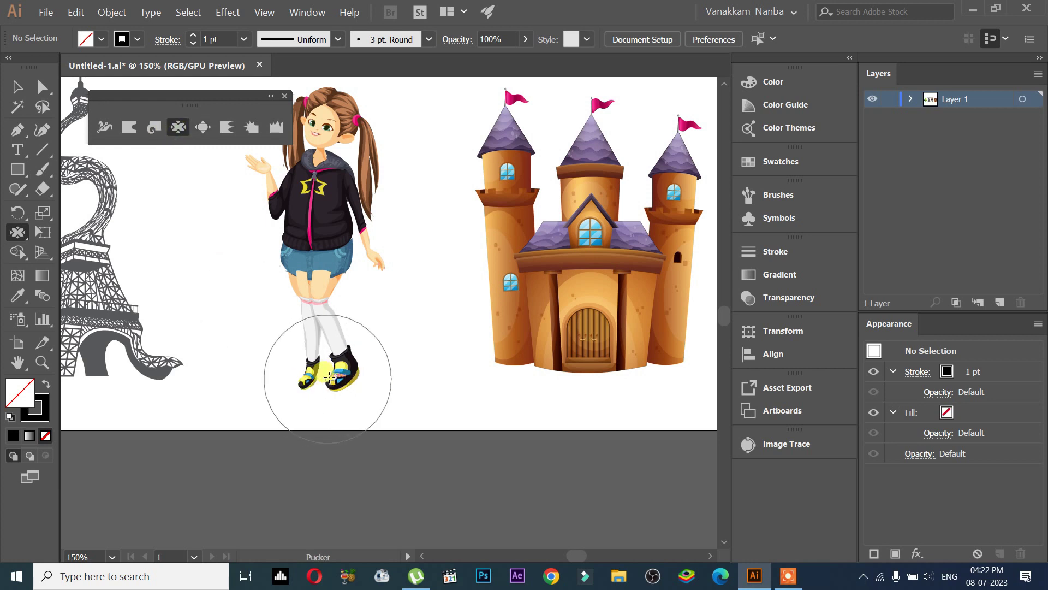
{"action": "scroll", "coordinate": [456, 402], "scroll_direction": "up", "scroll_amount": 3}
{"action": "scroll", "coordinate": [461, 416], "scroll_direction": "up", "scroll_amount": 2}
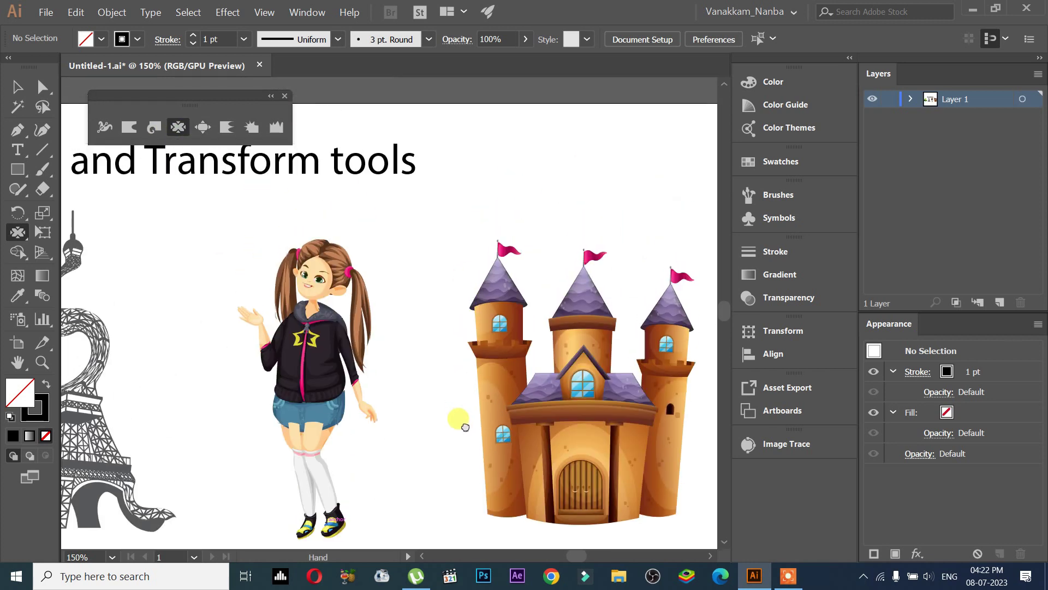
{"action": "scroll", "coordinate": [234, 304], "scroll_direction": "up", "scroll_amount": 2}
Step: Bloat the girl's raised hand and fingers slightly with the Bloat tool
{"action": "scroll", "coordinate": [235, 304], "scroll_direction": "up", "scroll_amount": 3}
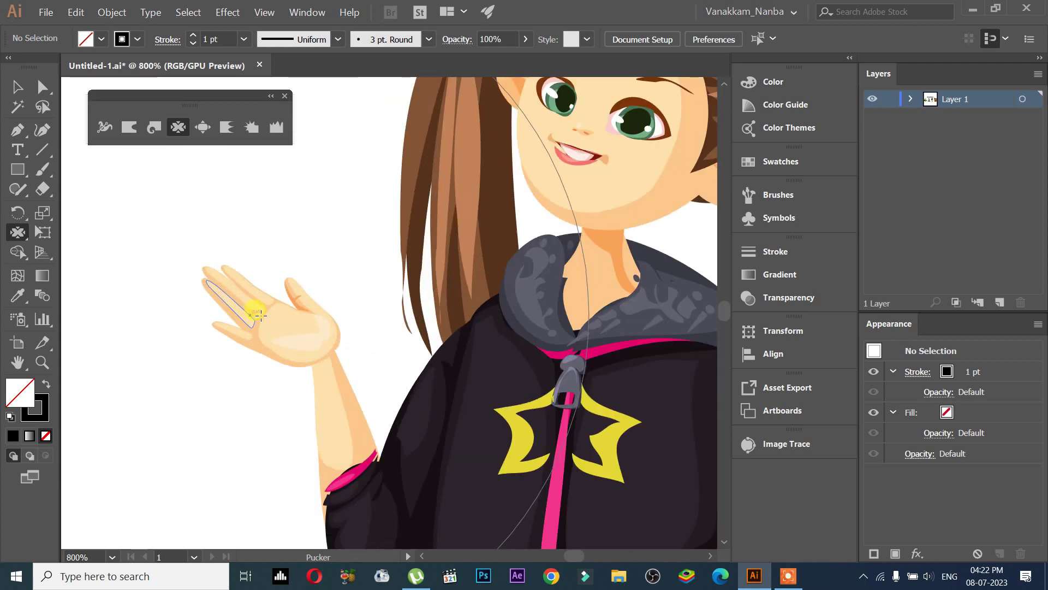
{"action": "left_click", "coordinate": [203, 128]}
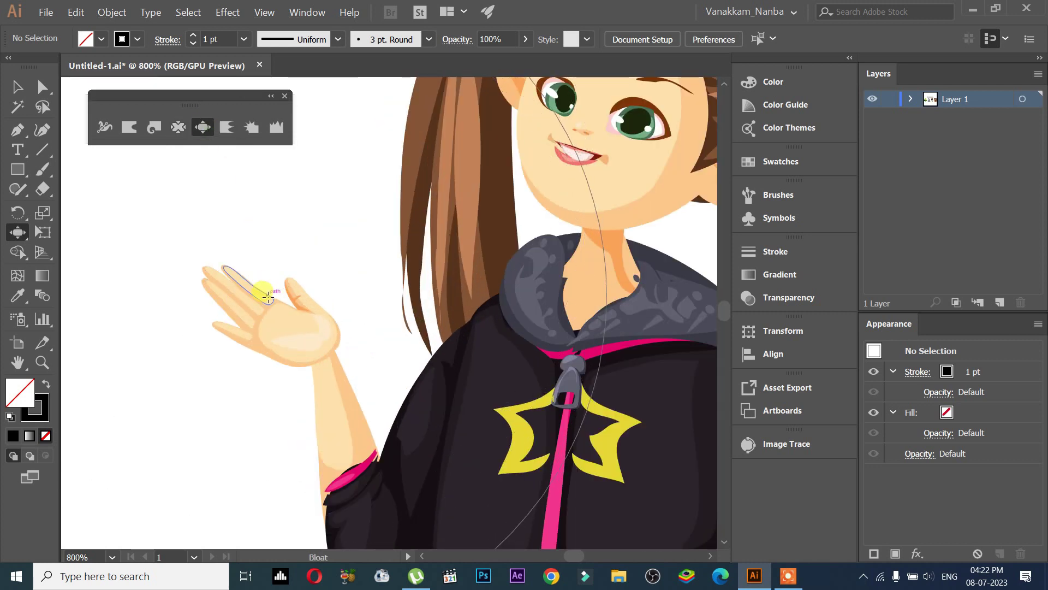
{"action": "mouse_move", "coordinate": [342, 235]}
{"action": "left_mouse_down"}
{"action": "mouse_move", "coordinate": [280, 313]}
{"action": "mouse_move", "coordinate": [291, 299]}
{"action": "mouse_move", "coordinate": [236, 334]}
{"action": "mouse_move", "coordinate": [280, 261]}
{"action": "mouse_move", "coordinate": [270, 206]}
{"action": "left_mouse_up"}
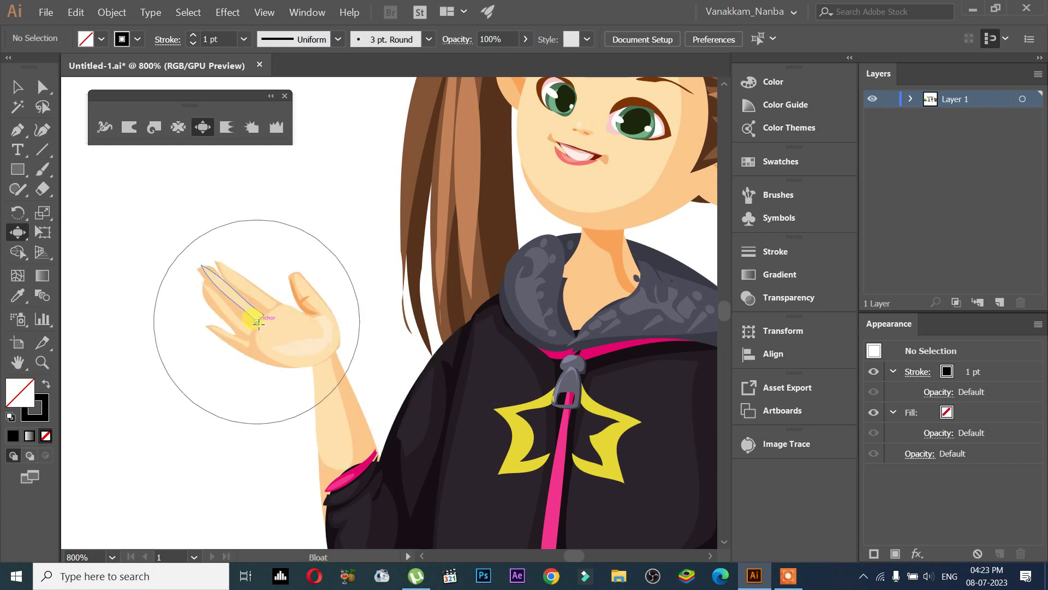
{"action": "scroll", "coordinate": [303, 320], "scroll_direction": "down", "scroll_amount": 5}
Step: Bloat the girl's eyes into large dark circles and swell her mouth open
{"action": "scroll", "coordinate": [464, 351], "scroll_direction": "up", "scroll_amount": 3}
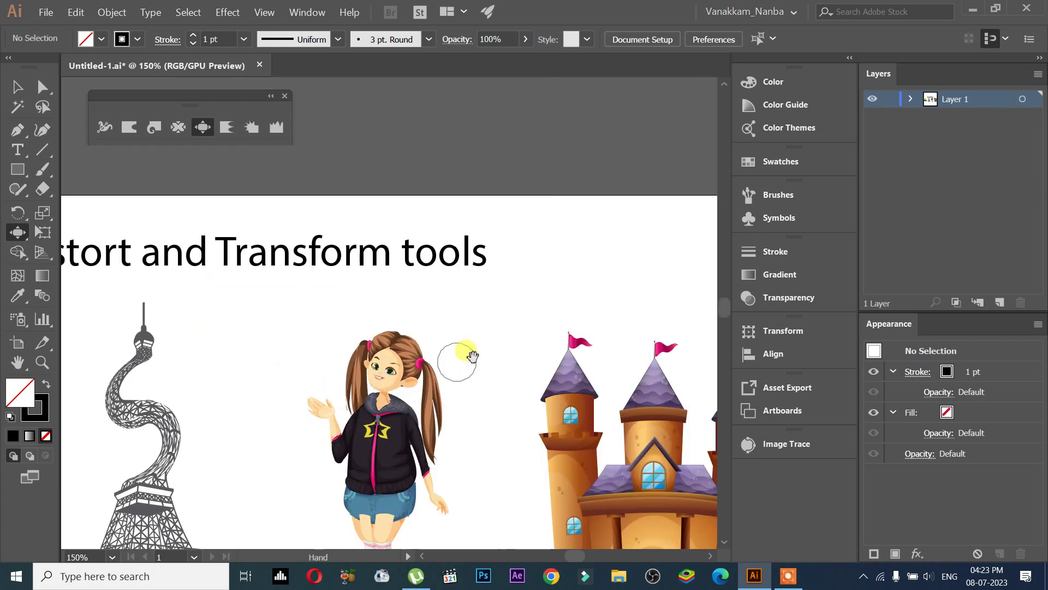
{"action": "left_click_drag", "start_coordinate": [467, 351], "coordinate": [414, 204]}
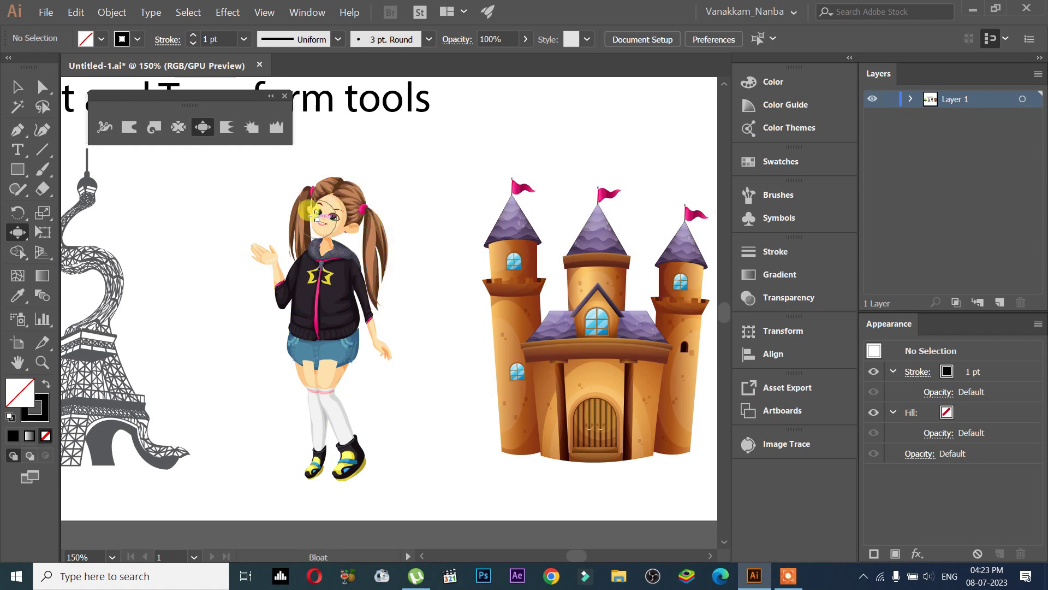
{"action": "left_click_drag", "start_coordinate": [328, 283], "coordinate": [429, 315]}
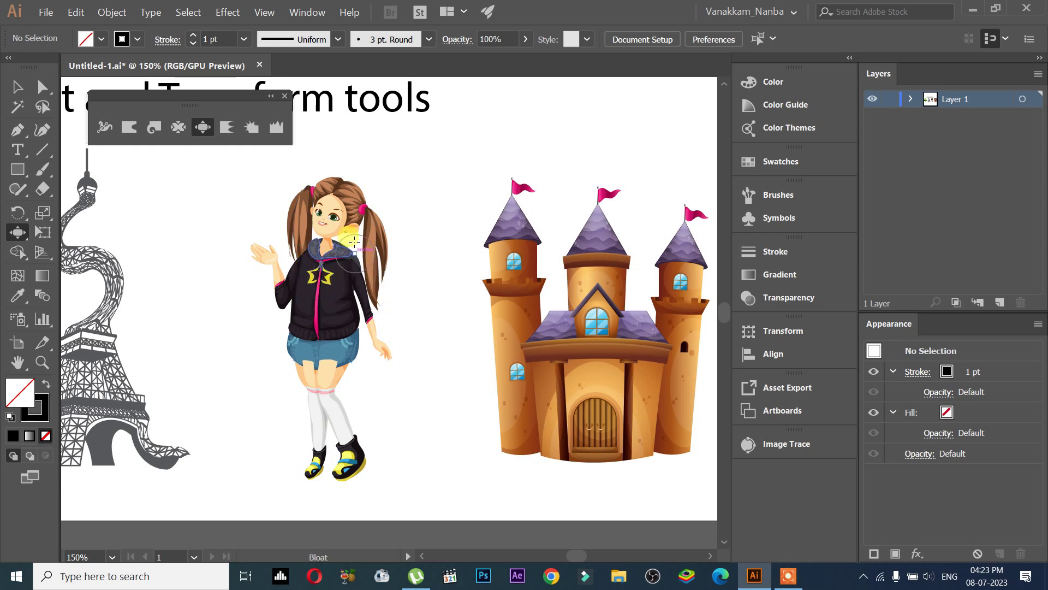
{"action": "scroll", "coordinate": [355, 240], "scroll_direction": "up", "scroll_amount": 2}
{"action": "scroll", "coordinate": [328, 207], "scroll_direction": "up", "scroll_amount": 2}
{"action": "scroll", "coordinate": [524, 316], "scroll_direction": "up", "scroll_amount": 2}
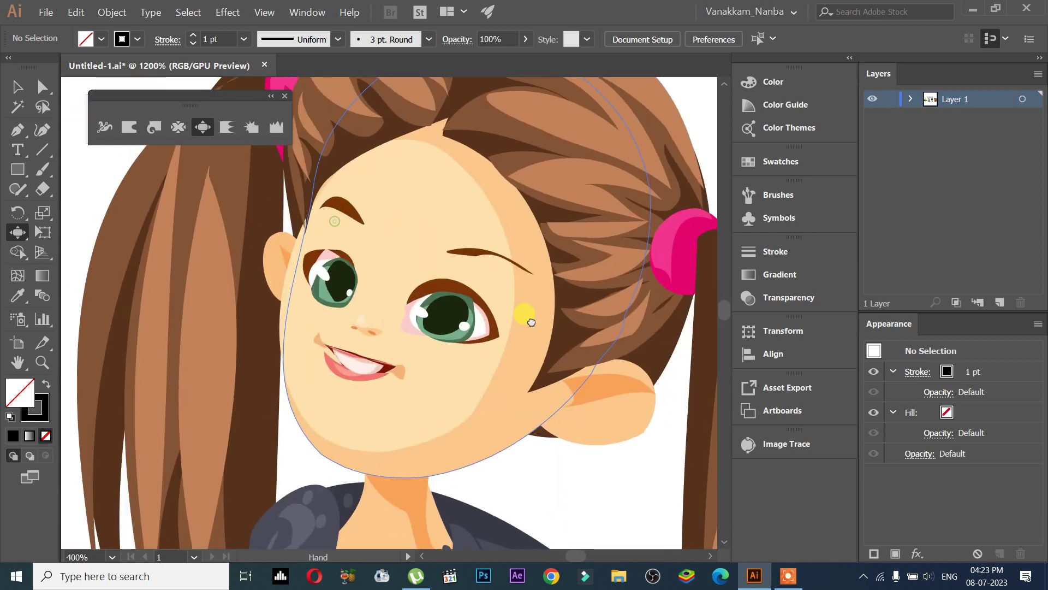
{"action": "left_click_drag", "start_coordinate": [531, 322], "coordinate": [547, 328]}
{"action": "mouse_move", "coordinate": [386, 290]}
{"action": "left_mouse_down"}
{"action": "mouse_move", "coordinate": [419, 265]}
{"action": "mouse_move", "coordinate": [338, 350]}
{"action": "left_mouse_up"}
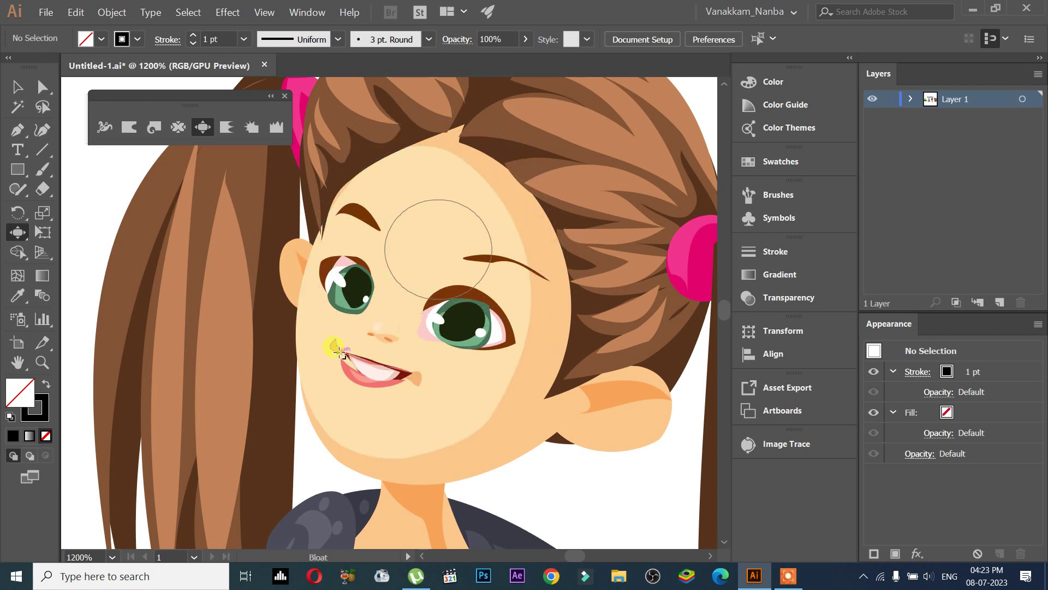
{"action": "mouse_move", "coordinate": [352, 285]}
{"action": "left_mouse_down"}
{"action": "mouse_move", "coordinate": [453, 322]}
{"action": "mouse_move", "coordinate": [464, 416]}
{"action": "mouse_move", "coordinate": [503, 463]}
{"action": "left_mouse_up"}
Step: Zoom back out and centre the whole artboard in view
{"action": "scroll", "coordinate": [467, 412], "scroll_direction": "down", "scroll_amount": 2}
{"action": "scroll", "coordinate": [464, 416], "scroll_direction": "up", "scroll_amount": 2}
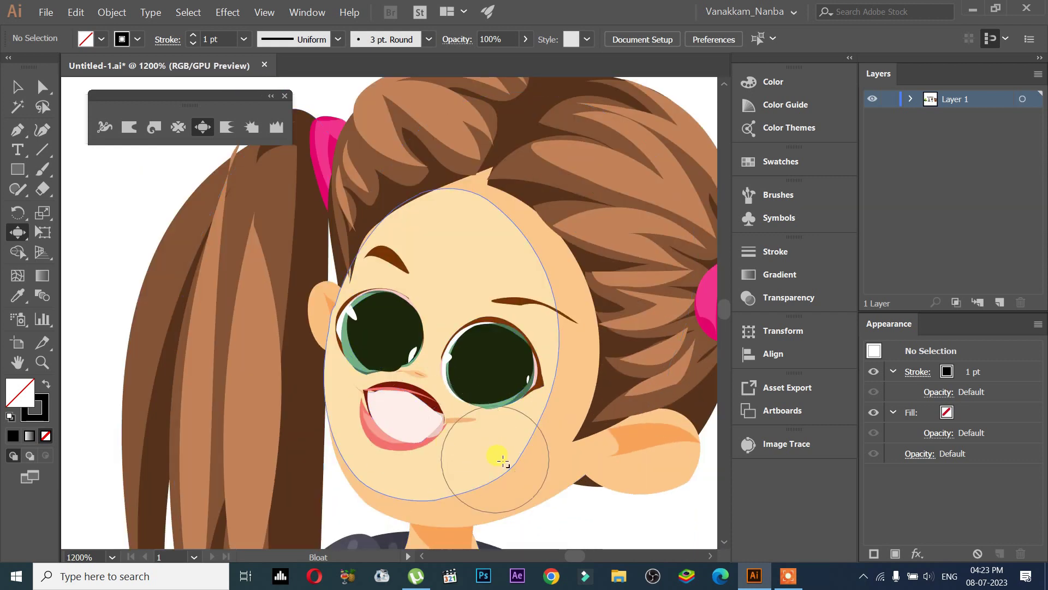
{"action": "scroll", "coordinate": [481, 306], "scroll_direction": "down", "scroll_amount": 3}
{"action": "scroll", "coordinate": [445, 240], "scroll_direction": "down", "scroll_amount": 1}
{"action": "scroll", "coordinate": [426, 199], "scroll_direction": "down", "scroll_amount": 1}
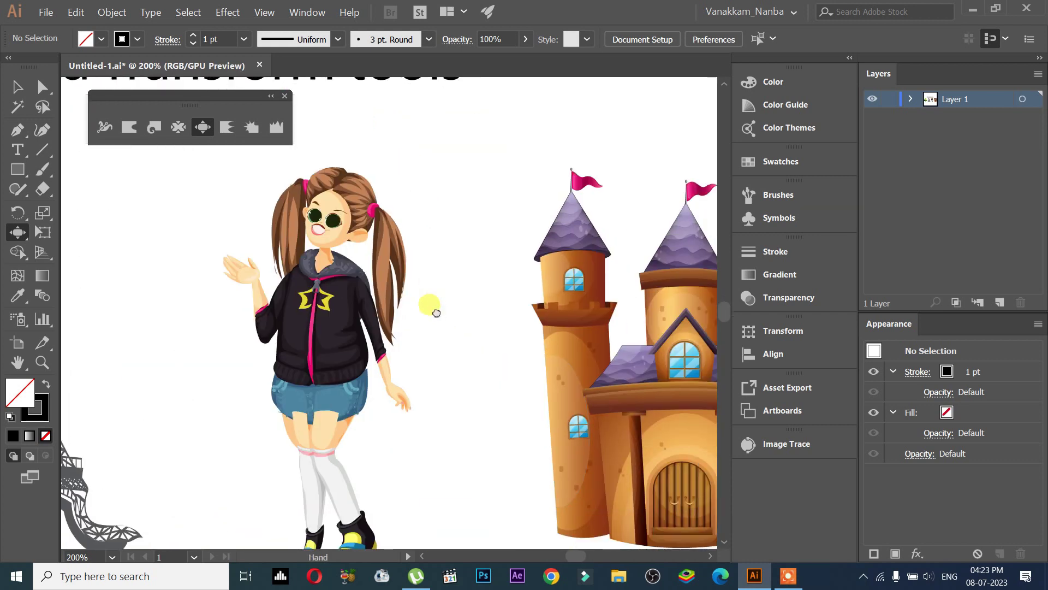
{"action": "scroll", "coordinate": [436, 313], "scroll_direction": "down", "scroll_amount": 3}
{"action": "left_click_drag", "start_coordinate": [472, 236], "coordinate": [463, 311]}
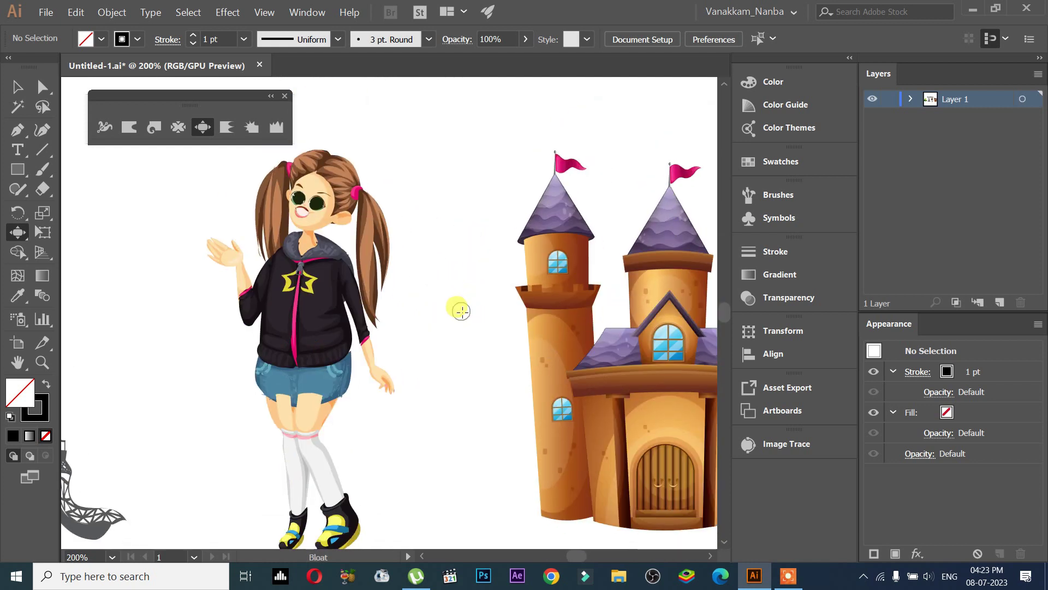
{"action": "scroll", "coordinate": [400, 269], "scroll_direction": "down", "scroll_amount": 2}
{"action": "mouse_move", "coordinate": [423, 309]}
{"action": "left_mouse_down"}
{"action": "mouse_move", "coordinate": [351, 304]}
{"action": "mouse_move", "coordinate": [569, 328]}
{"action": "mouse_move", "coordinate": [404, 327]}
{"action": "mouse_move", "coordinate": [401, 318]}
{"action": "mouse_move", "coordinate": [555, 353]}
{"action": "left_mouse_up"}
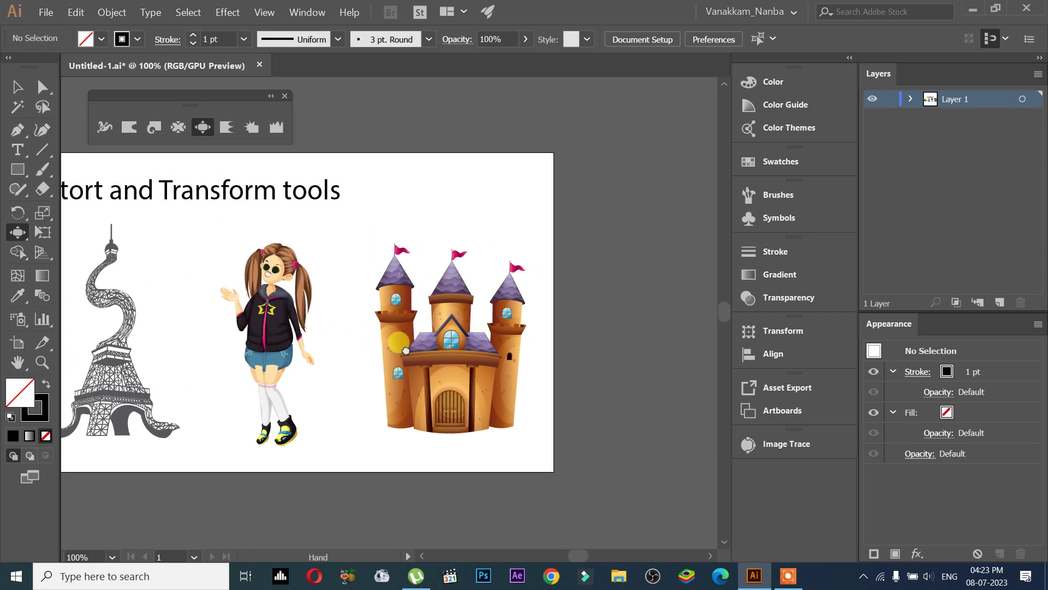
Step: Puff the twisted Eiffel Tower's tip outward with repeated Bloat clicks
{"action": "left_click_drag", "start_coordinate": [258, 196], "coordinate": [301, 198]}
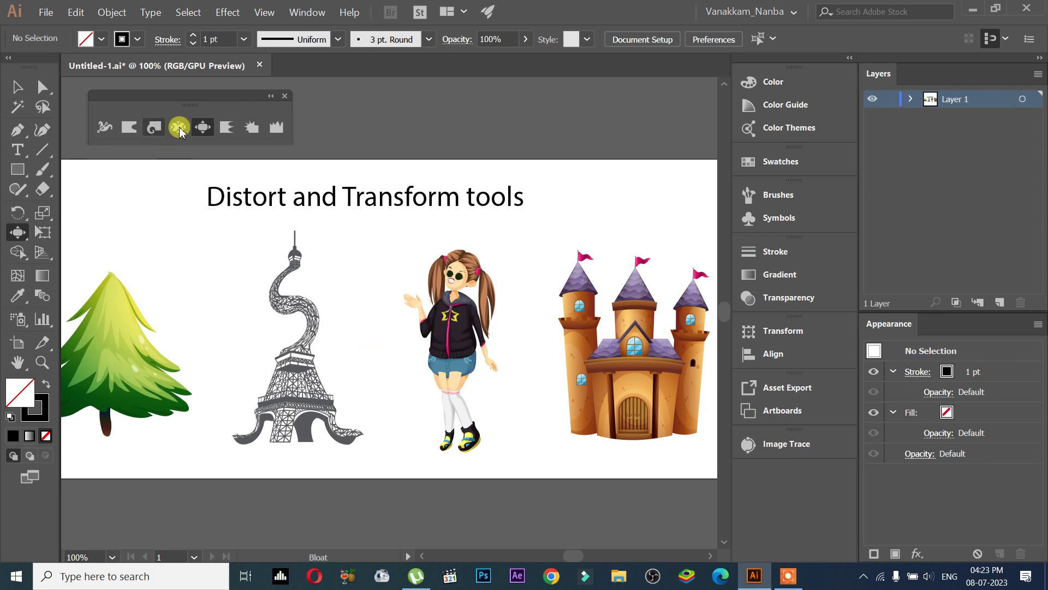
{"action": "right_click", "coordinate": [324, 264]}
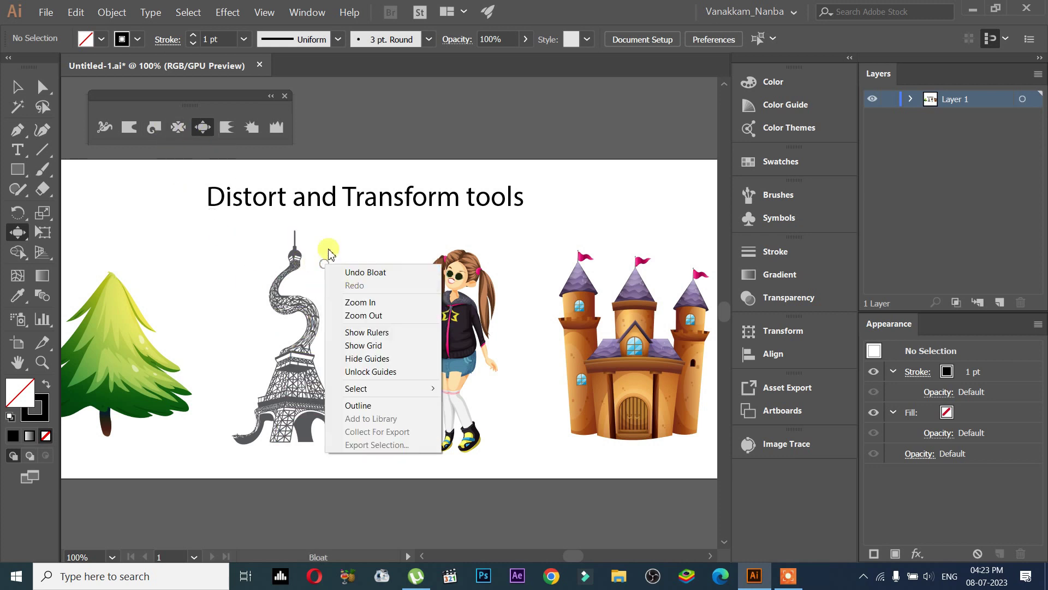
{"action": "left_click", "coordinate": [233, 135]}
{"action": "left_click", "coordinate": [296, 255]}
{"action": "left_click", "coordinate": [298, 261]}
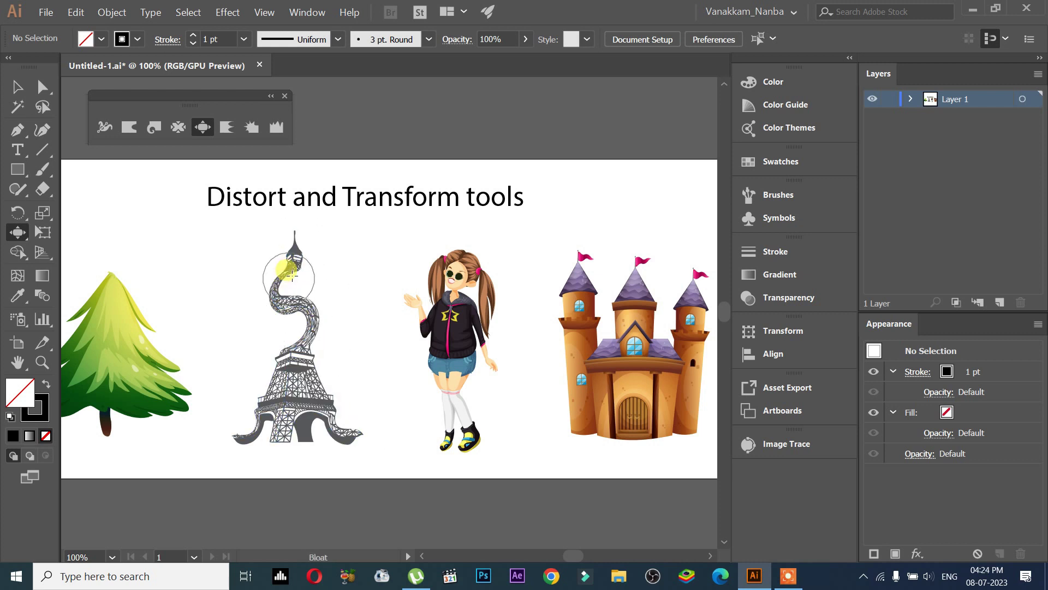
{"action": "left_click", "coordinate": [294, 262]}
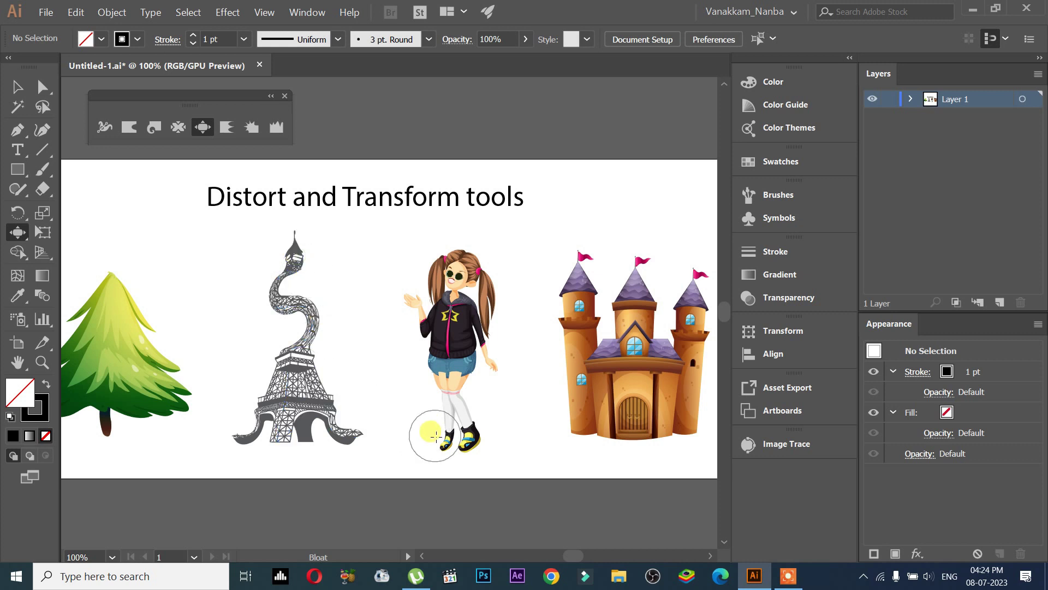
{"action": "left_click", "coordinate": [314, 295]}
Step: Pan across the artboard to review the tree, girl and castle
{"action": "scroll", "coordinate": [314, 295], "scroll_direction": "up", "scroll_amount": 3}
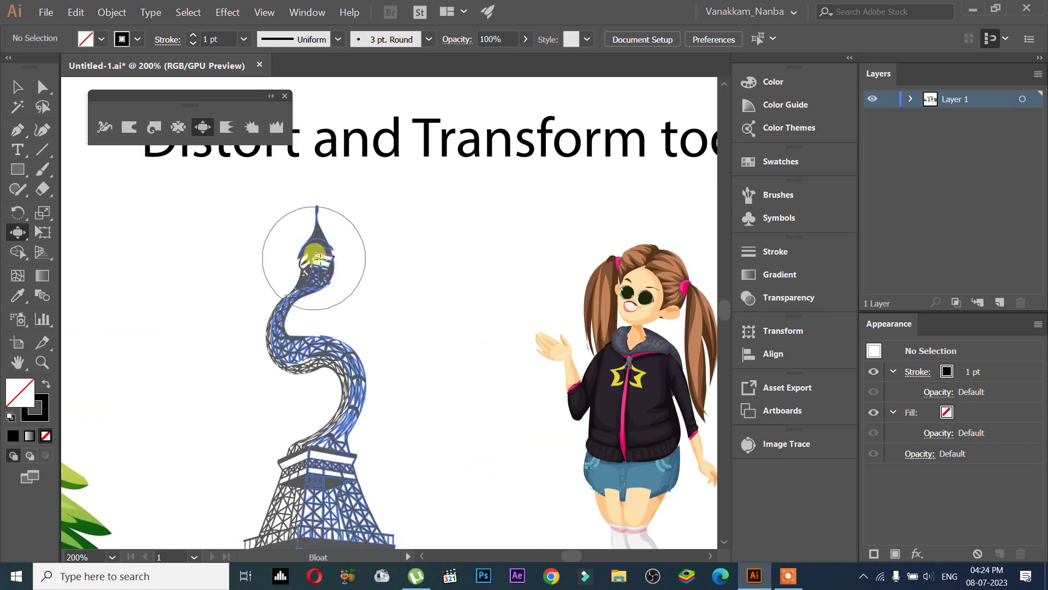
{"action": "scroll", "coordinate": [321, 235], "scroll_direction": "down", "scroll_amount": 3}
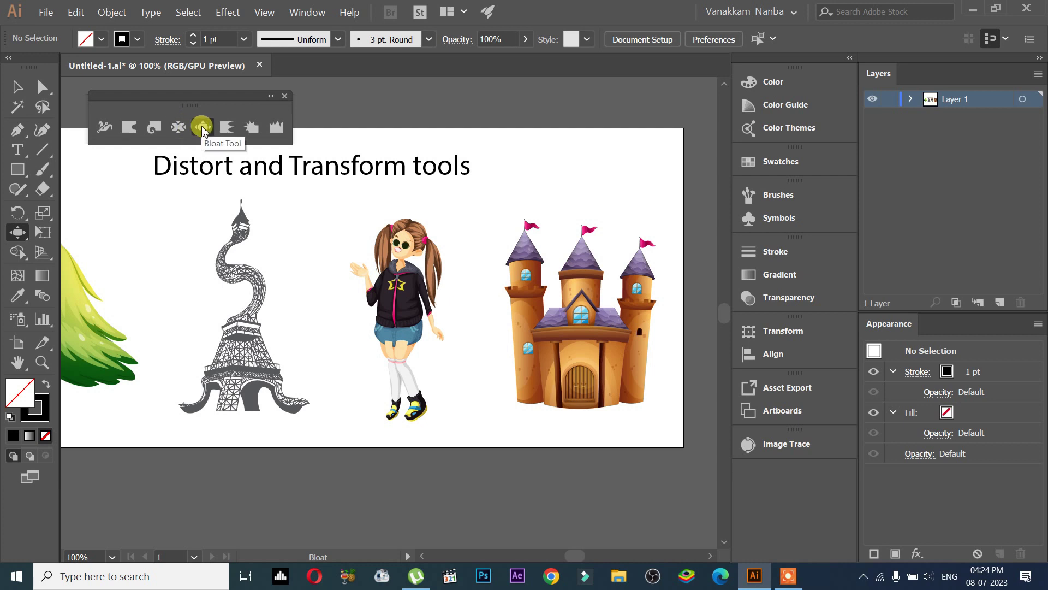
{"action": "left_click_drag", "start_coordinate": [307, 202], "coordinate": [421, 228]}
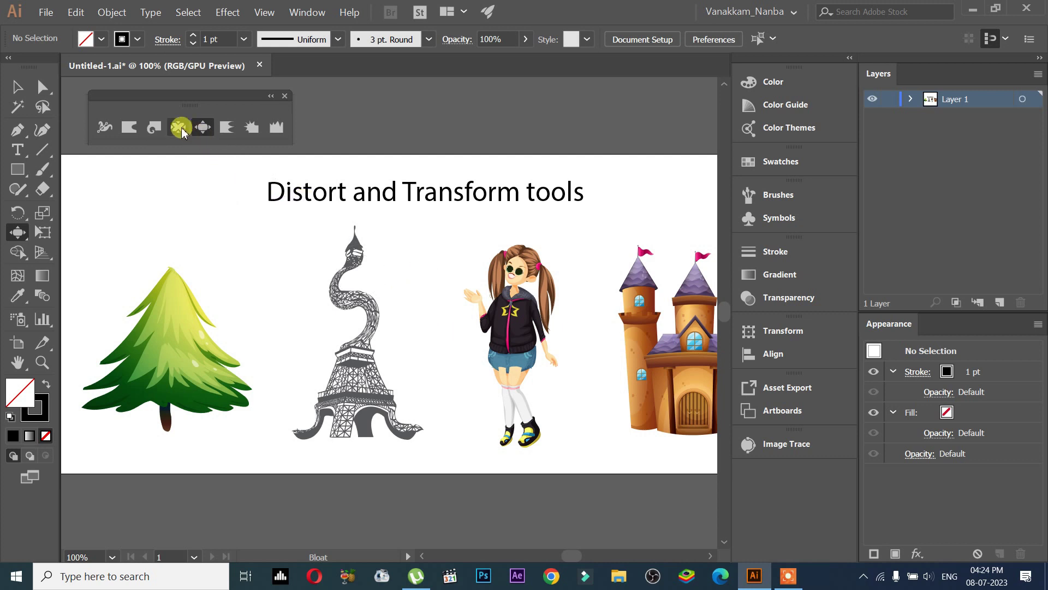
{"action": "left_click_drag", "start_coordinate": [552, 317], "coordinate": [244, 289]}
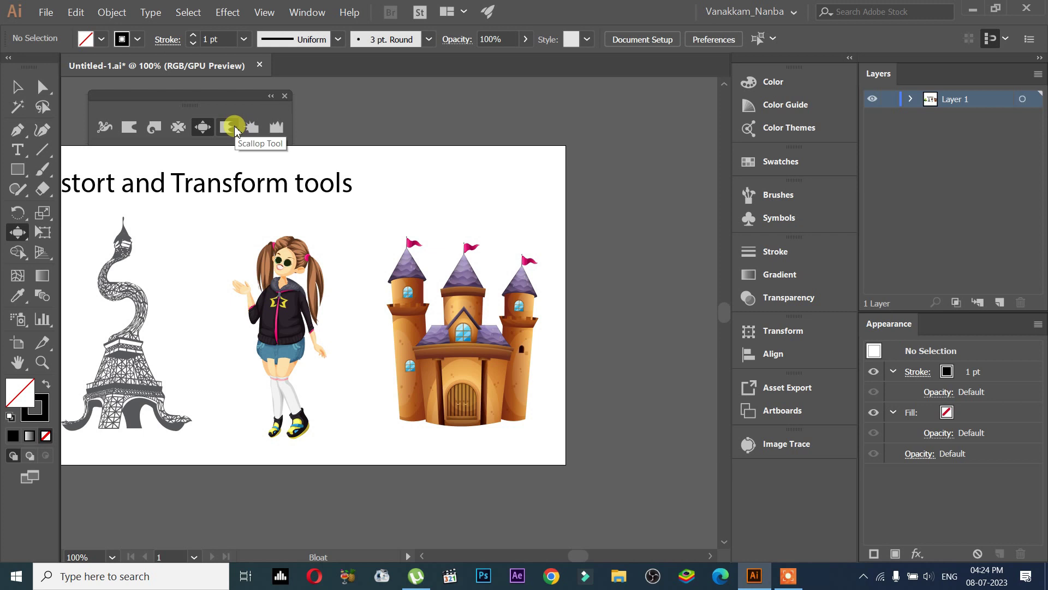
Step: Try the Scallop tool on the girl's waving hand and nearby hair
{"action": "left_click", "coordinate": [235, 128]}
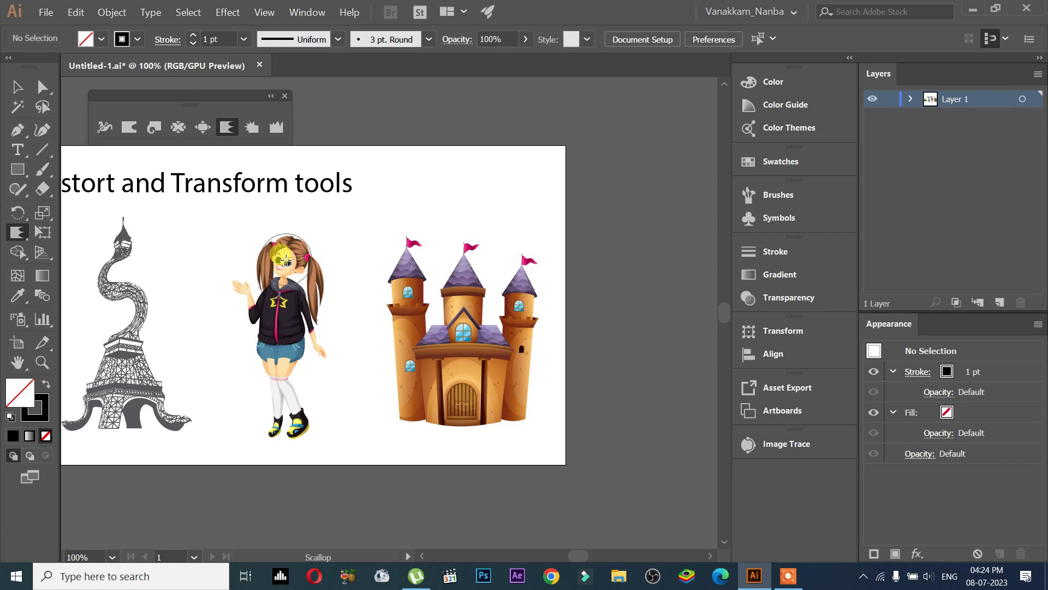
{"action": "scroll", "coordinate": [283, 266], "scroll_direction": "up", "scroll_amount": 3, "text": "alt"}
{"action": "scroll", "coordinate": [283, 266], "scroll_direction": "down", "scroll_amount": 3, "text": "alt"}
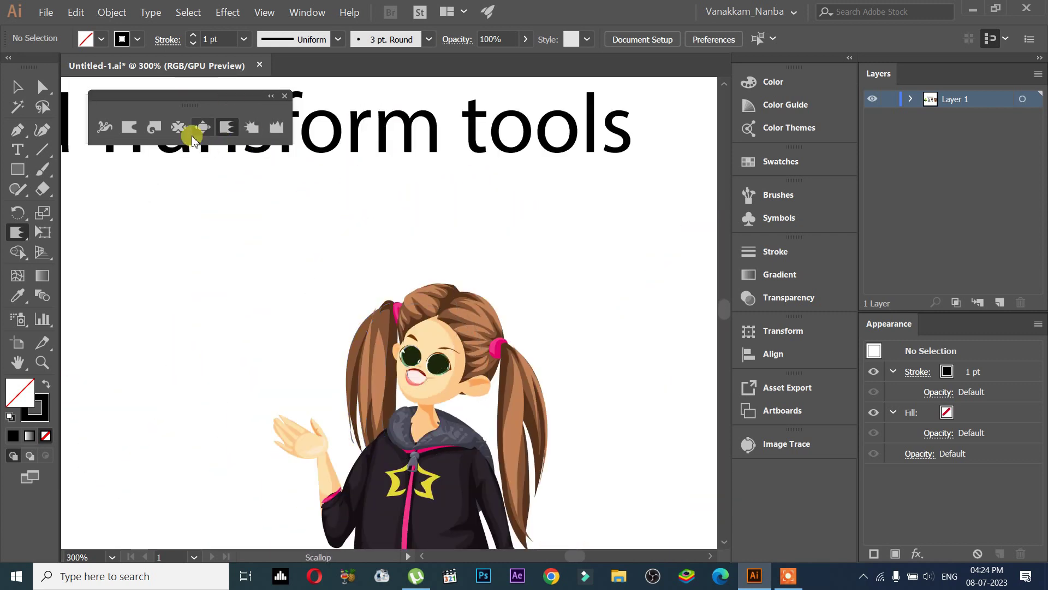
{"action": "left_click_drag", "start_coordinate": [240, 228], "coordinate": [222, 141]}
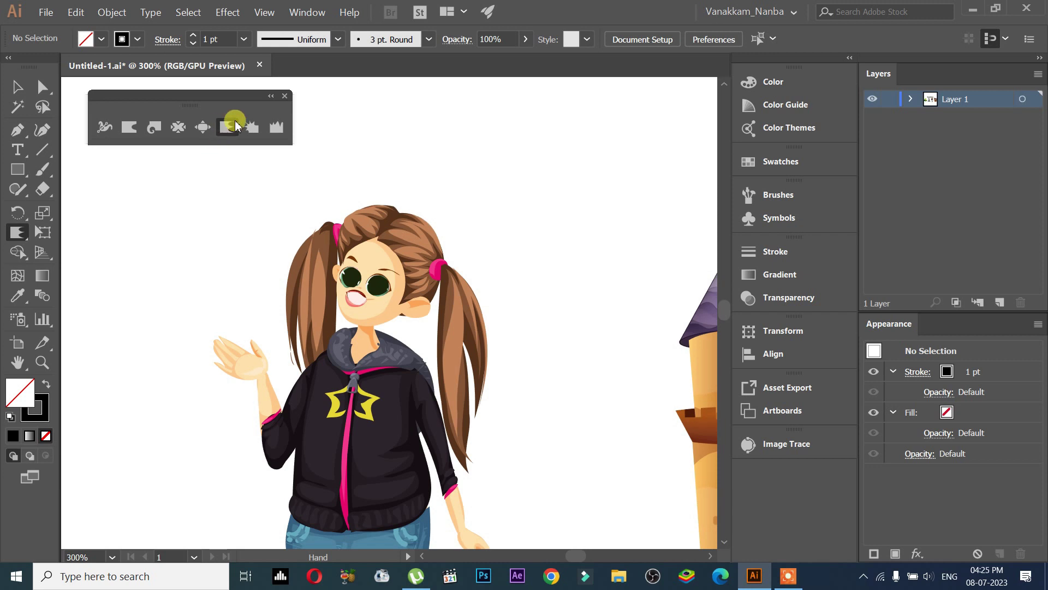
{"action": "left_click", "coordinate": [232, 134]}
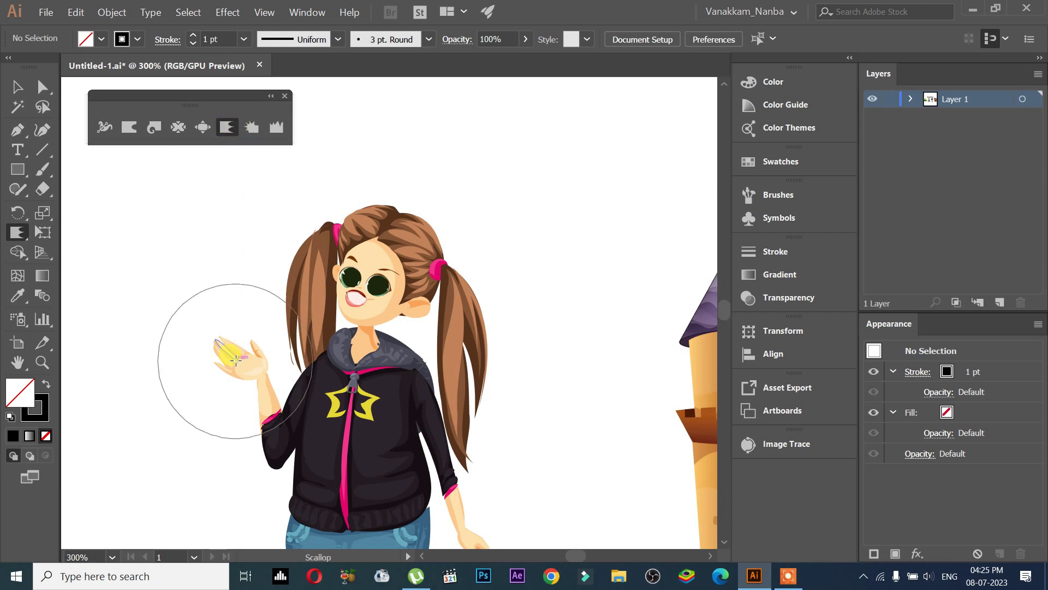
{"action": "left_click_drag", "start_coordinate": [227, 346], "coordinate": [241, 351]}
Step: Undo both scallops and open the Crystallize tool options (about 94 px, 50% intensity)
{"action": "key", "text": "ctrl+z"}
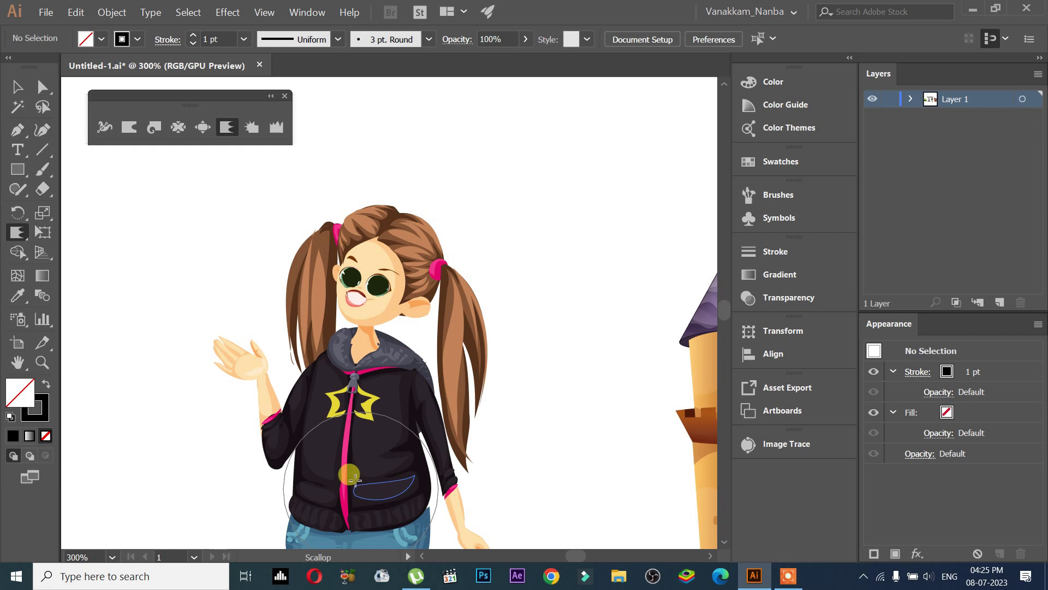
{"action": "key", "text": "ctrl+z"}
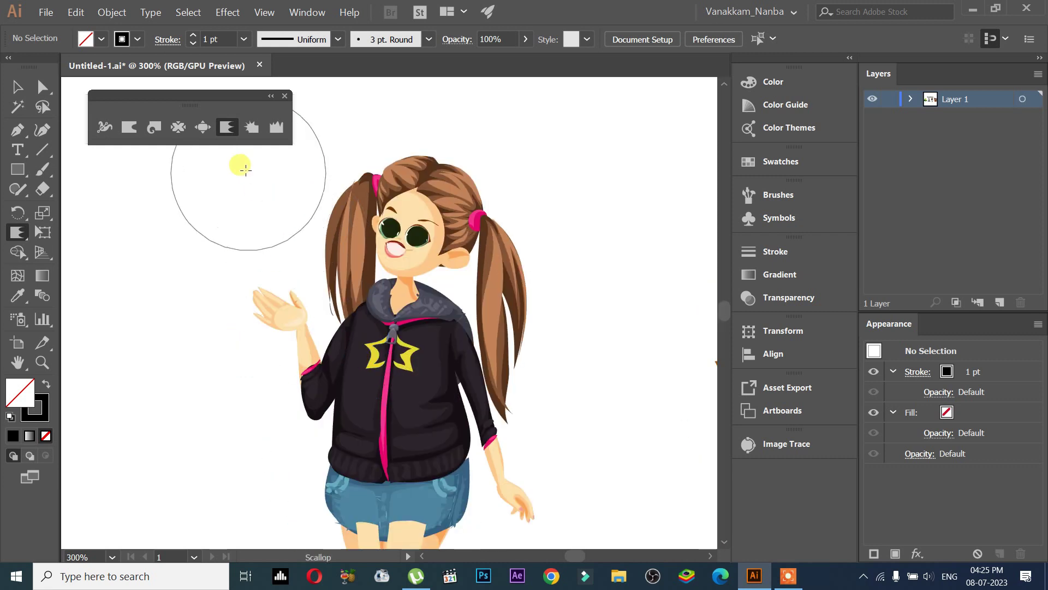
{"action": "left_click", "coordinate": [251, 127]}
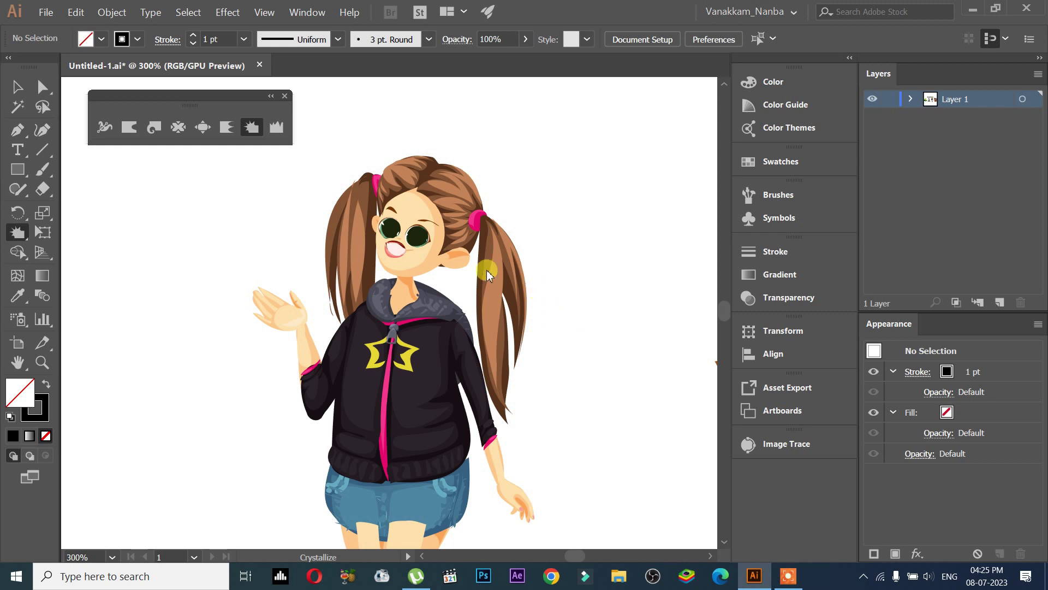
{"action": "key", "text": "Return"}
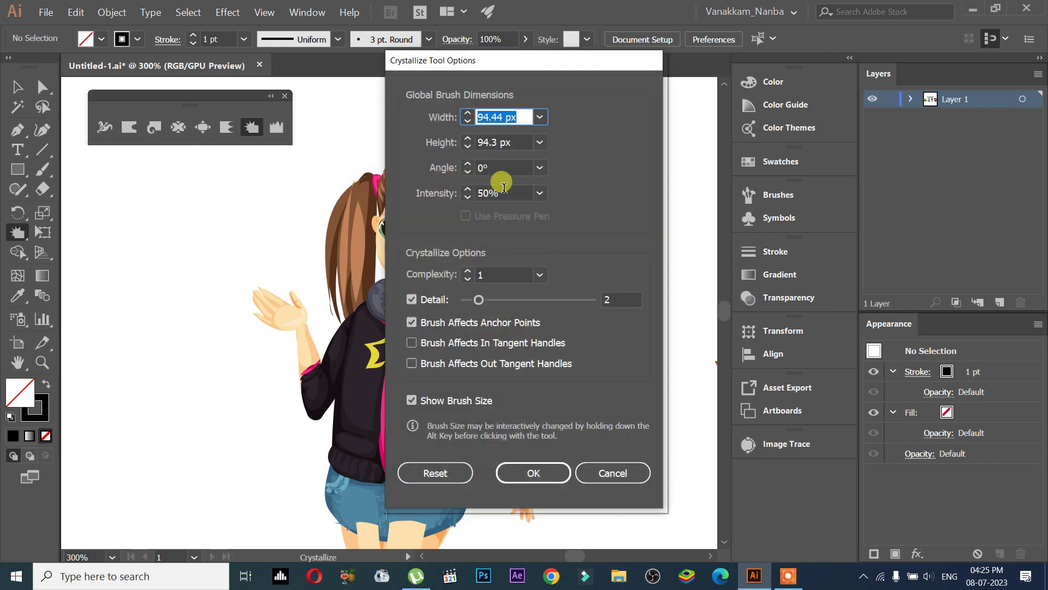
Step: Set Crystallize intensity to 10, shrink the brush, and crystallize the girl's waving fingers
{"action": "left_click", "coordinate": [503, 191]}
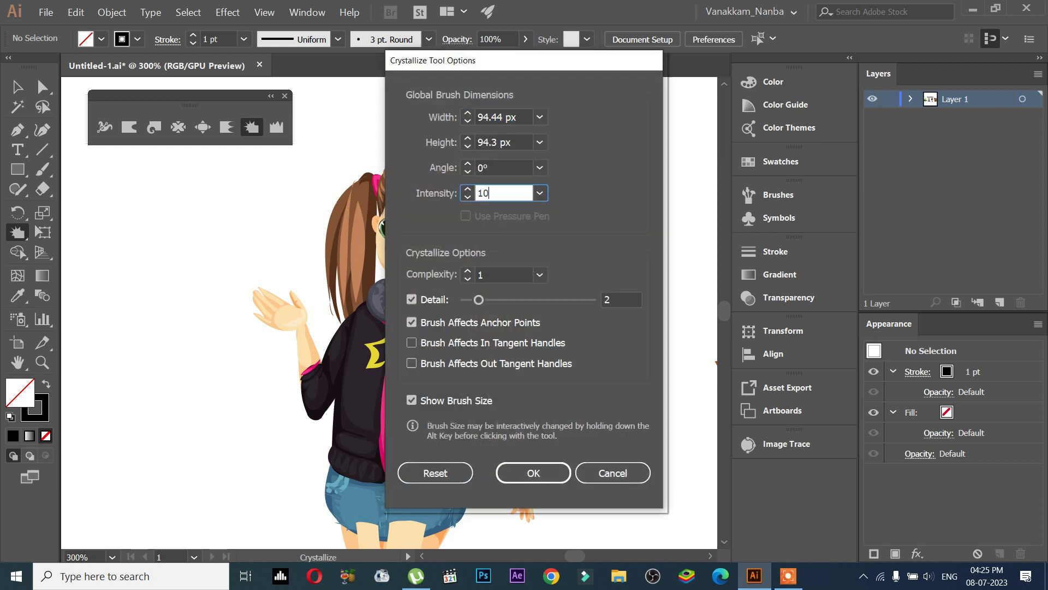
{"action": "key", "text": "Return"}
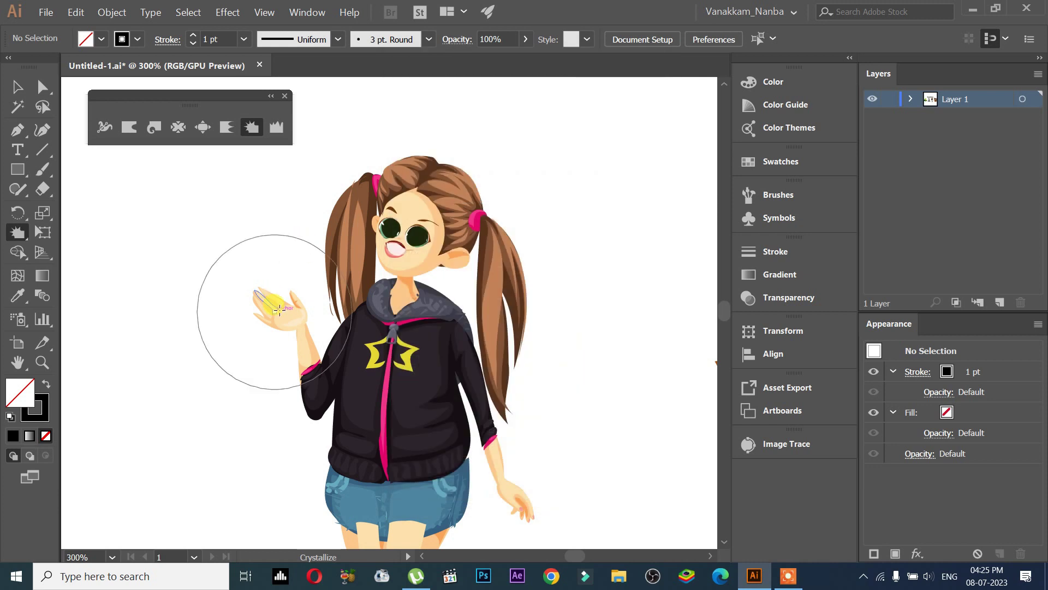
{"action": "right_click", "coordinate": [278, 310]}
{"action": "left_click", "coordinate": [294, 229]}
{"action": "left_click_drag", "start_coordinate": [293, 230], "coordinate": [262, 287]}
{"action": "left_click_drag", "start_coordinate": [264, 325], "coordinate": [278, 309]}
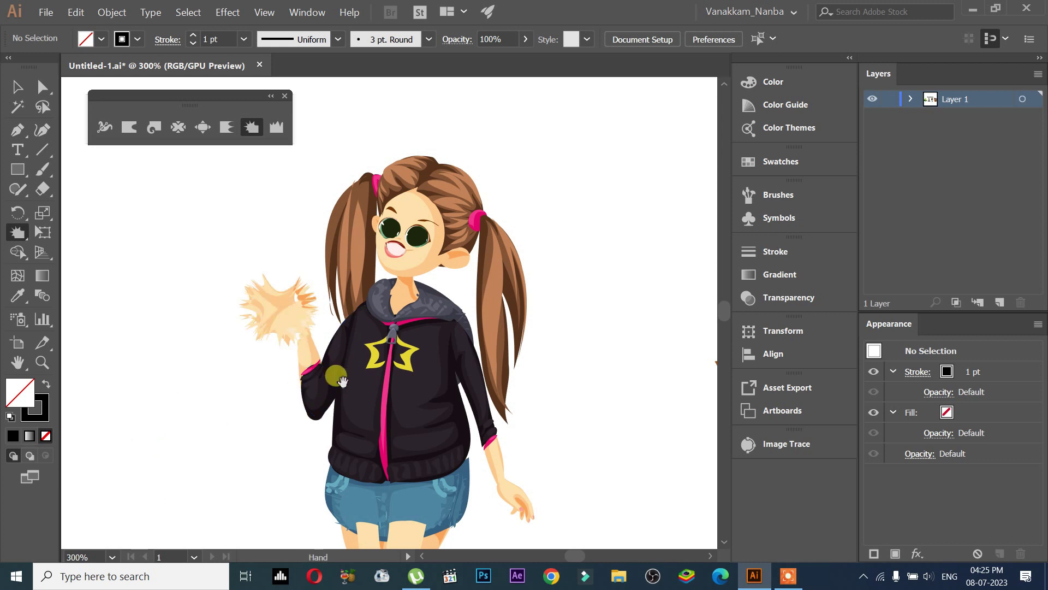
{"action": "left_click_drag", "start_coordinate": [344, 374], "coordinate": [323, 286]}
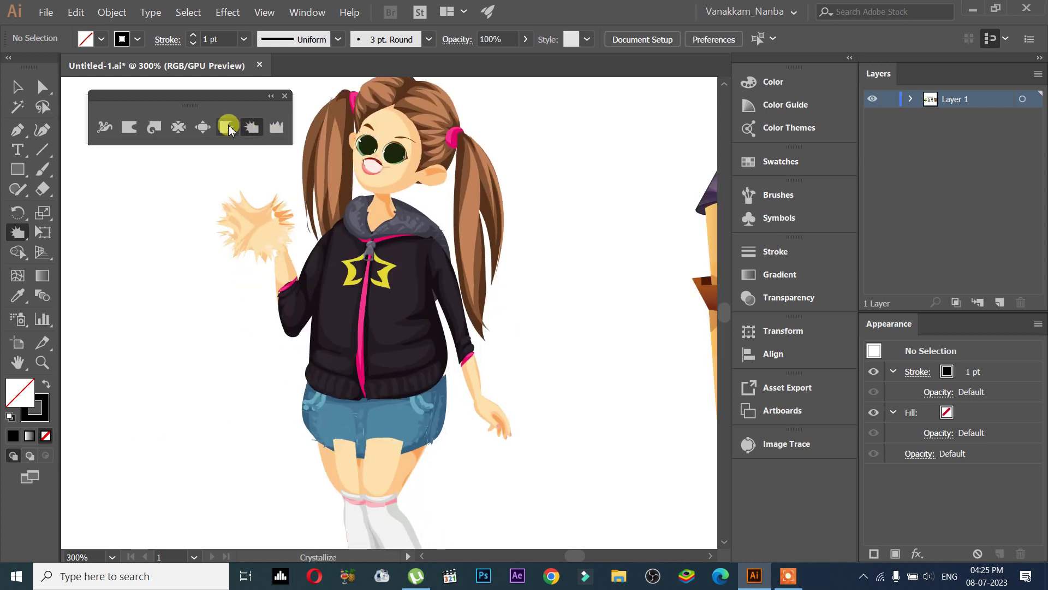
Step: Apply the Scallop tool to the girl's face, then undo the scallop
{"action": "left_click", "coordinate": [228, 129]}
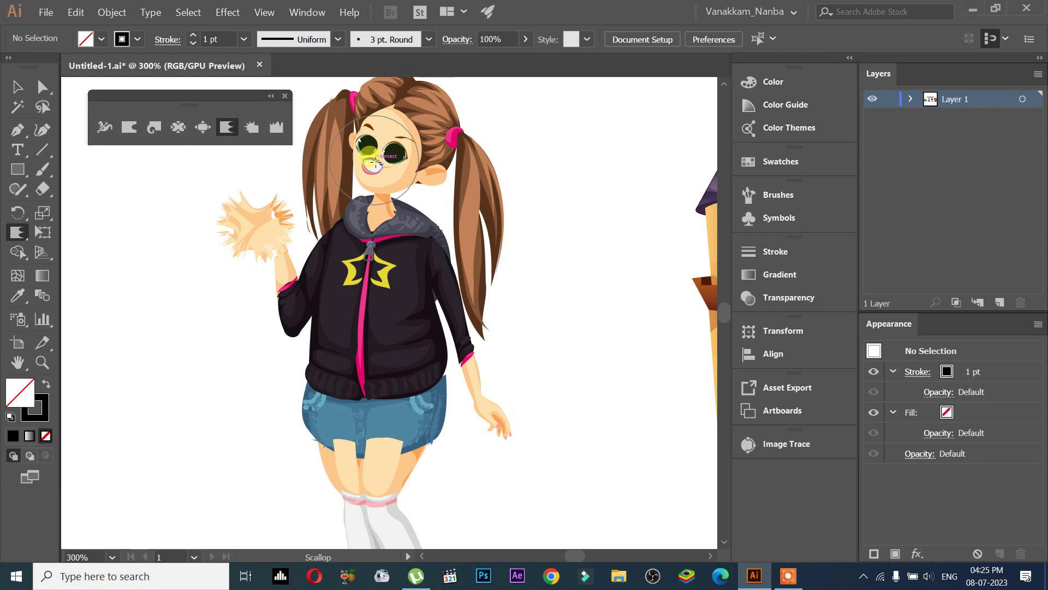
{"action": "left_click_drag", "start_coordinate": [376, 161], "coordinate": [376, 160]}
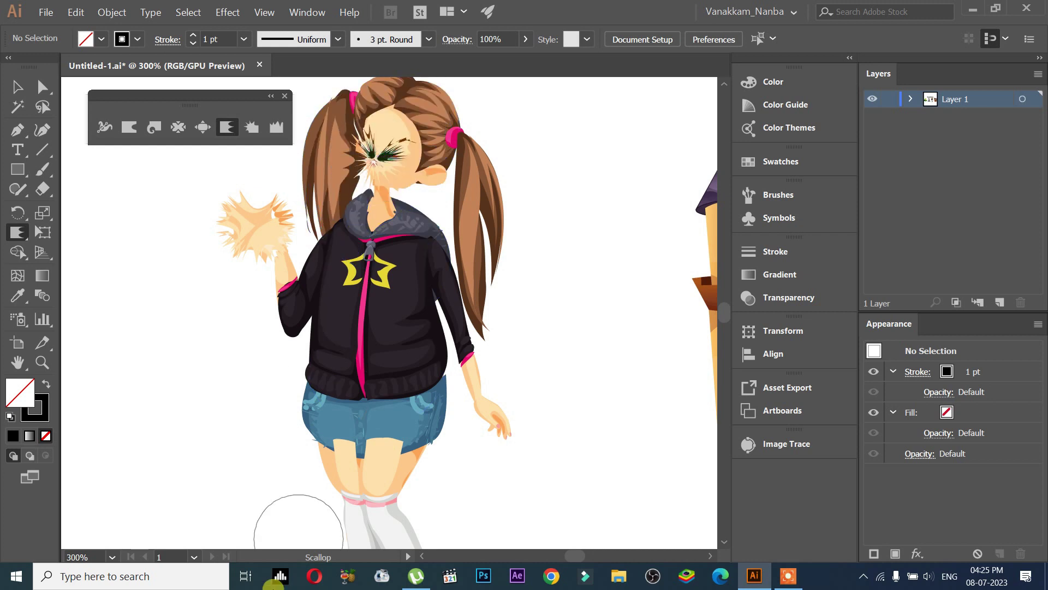
{"action": "mouse_move", "coordinate": [282, 380]}
{"action": "left_mouse_down"}
{"action": "mouse_move", "coordinate": [419, 467]}
{"action": "mouse_move", "coordinate": [415, 375]}
{"action": "left_mouse_up"}
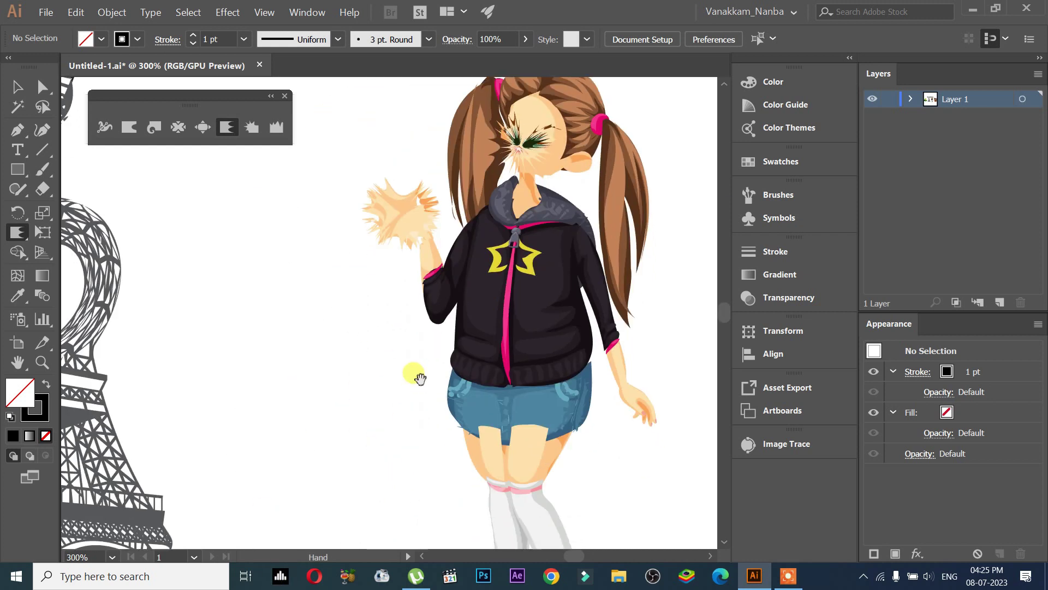
{"action": "left_click_drag", "start_coordinate": [323, 251], "coordinate": [331, 256]}
{"action": "key", "text": "ctrl+minus"}
{"action": "key", "text": "ctrl+minus"}
{"action": "key", "text": "ctrl+minus"}
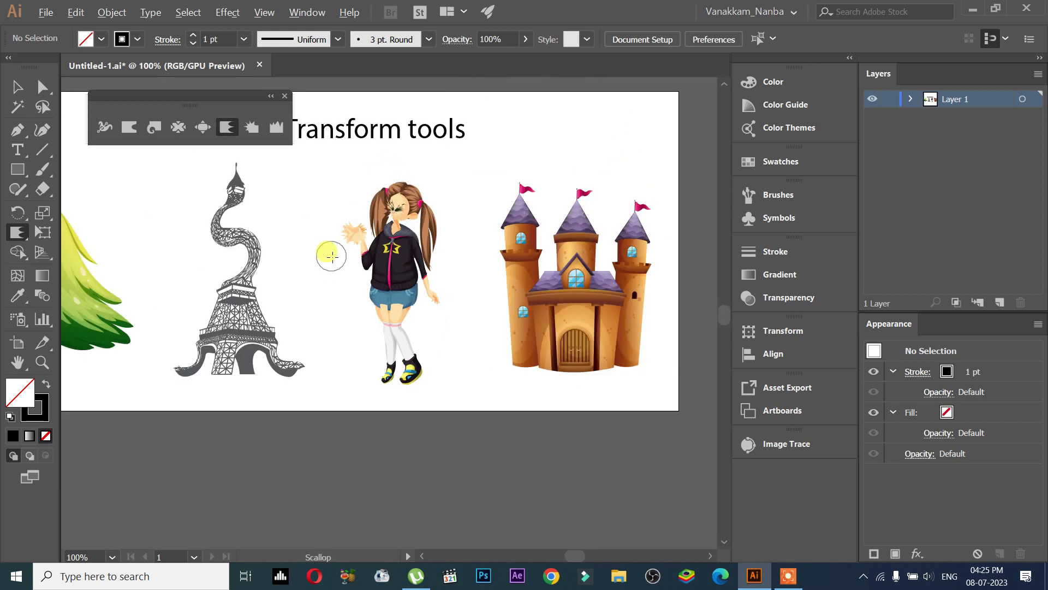
{"action": "key", "text": "ctrl+plus"}
{"action": "left_click_drag", "start_coordinate": [278, 204], "coordinate": [528, 358]}
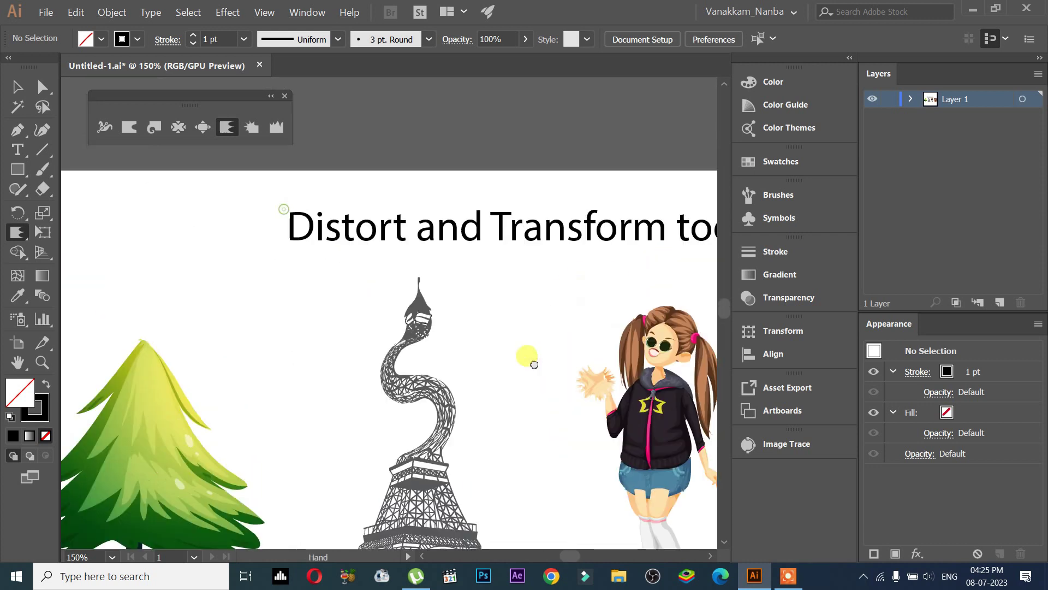
{"action": "left_click", "coordinate": [409, 306]}
{"action": "right_click", "coordinate": [426, 321]}
{"action": "left_click", "coordinate": [431, 321]}
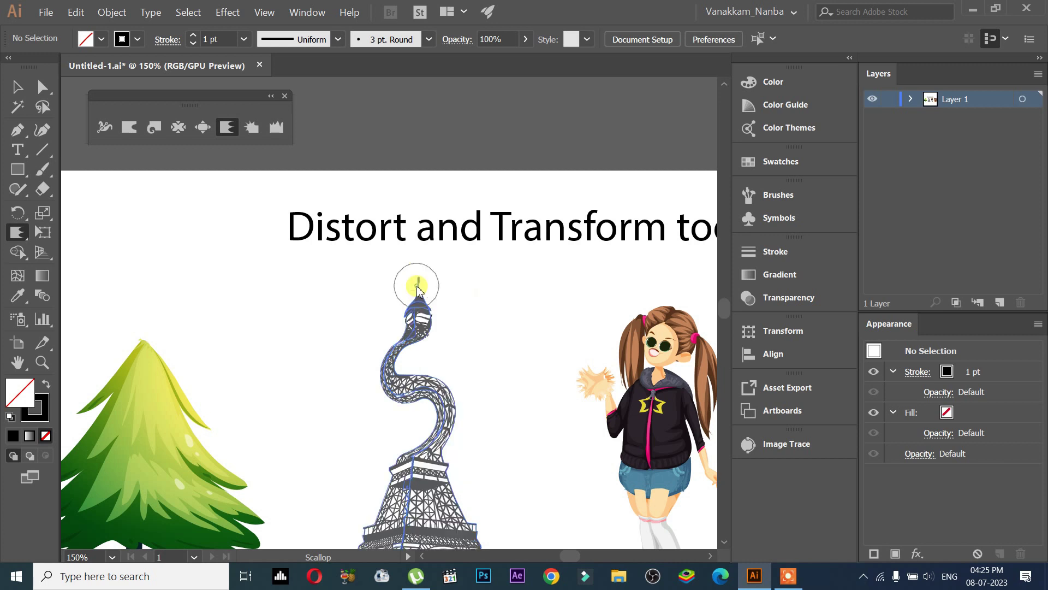
Step: Scallop the Eiffel Tower's spire tip into spiky points
{"action": "mouse_move", "coordinate": [423, 297]}
{"action": "left_mouse_down"}
{"action": "mouse_move", "coordinate": [446, 295]}
{"action": "mouse_move", "coordinate": [419, 309]}
{"action": "left_mouse_up"}
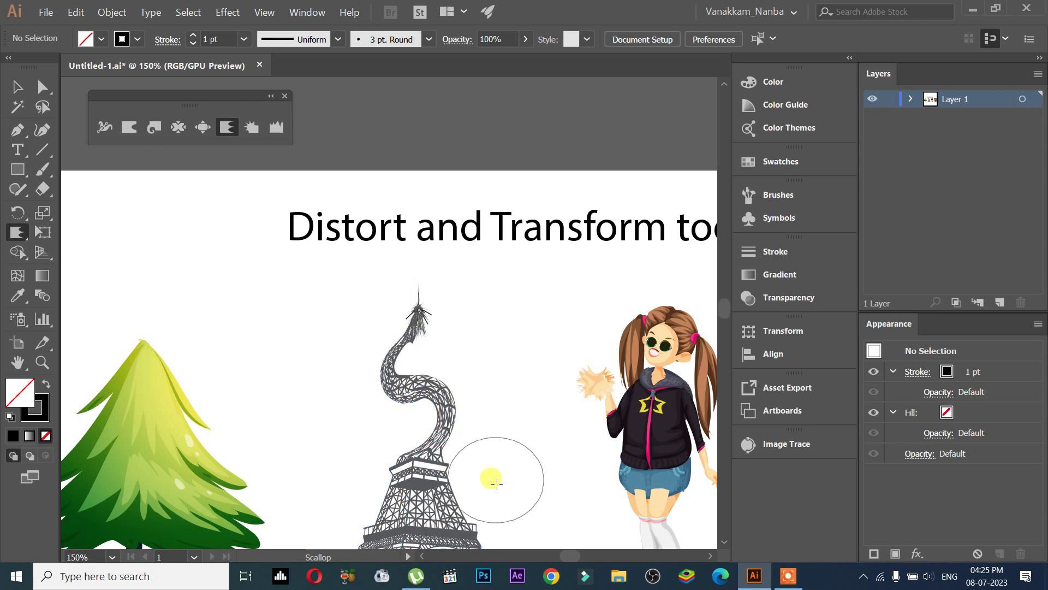
{"action": "scroll", "coordinate": [508, 391], "scroll_direction": "up", "scroll_amount": 3}
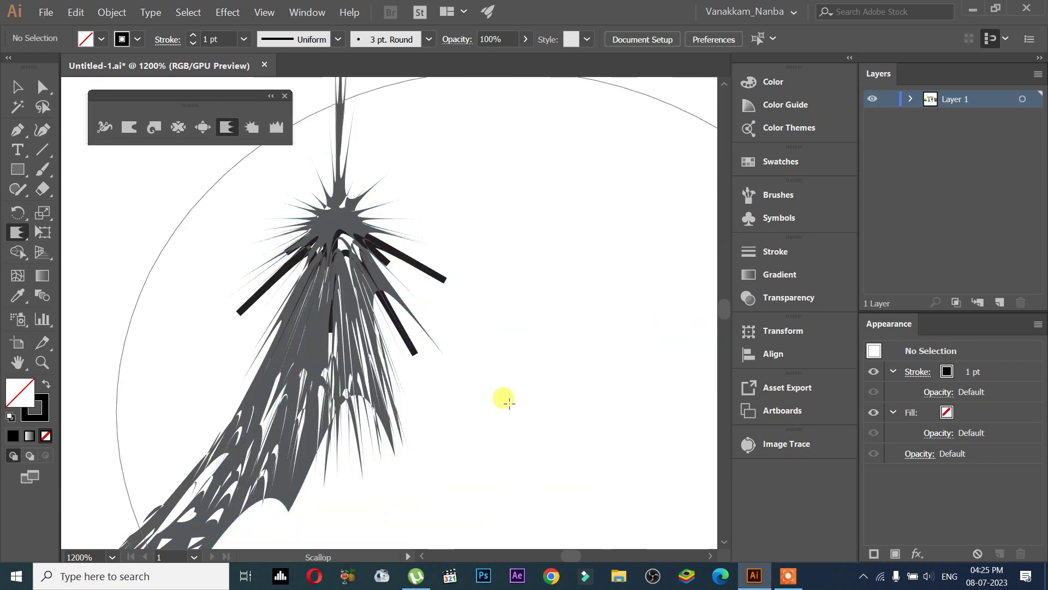
{"action": "scroll", "coordinate": [502, 398], "scroll_direction": "down", "scroll_amount": 4}
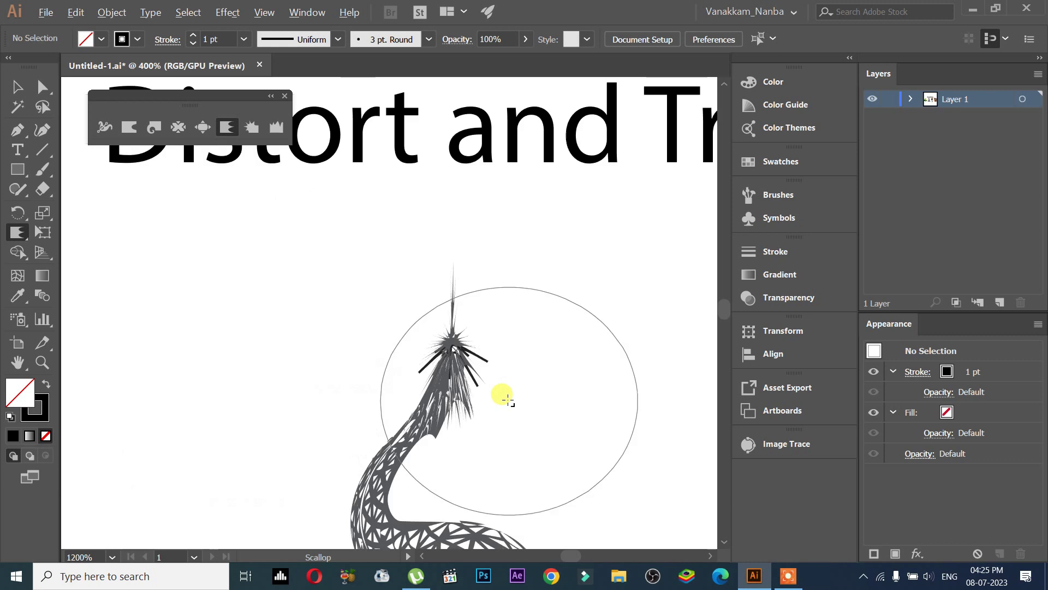
{"action": "scroll", "coordinate": [382, 341], "scroll_direction": "down", "scroll_amount": 2}
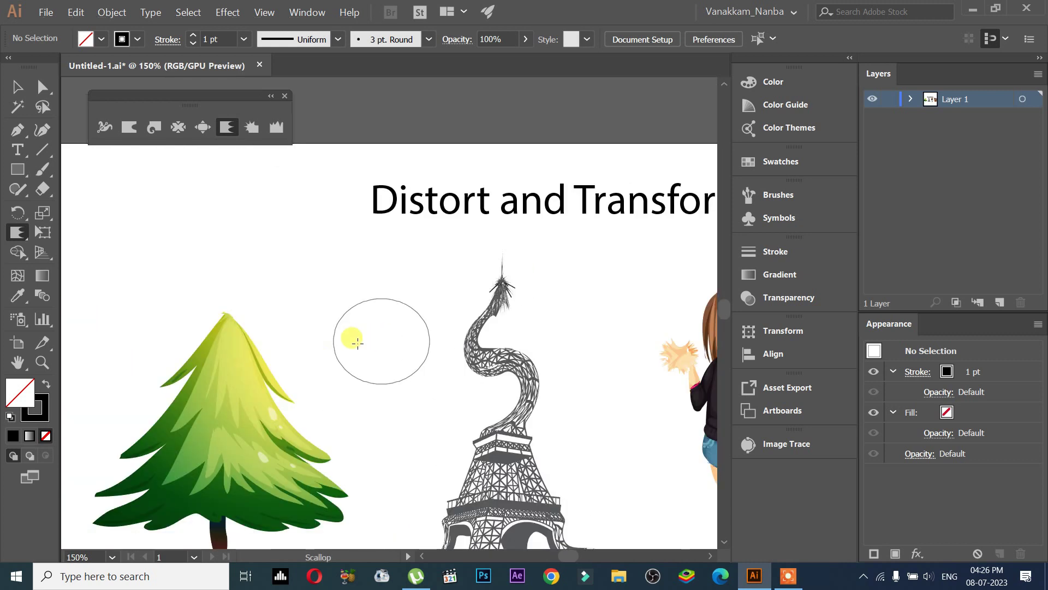
{"action": "scroll", "coordinate": [352, 335], "scroll_direction": "down", "scroll_amount": 2}
Step: Crystallize the pine tree's top into larger, denser spikes
{"action": "left_click", "coordinate": [250, 127]}
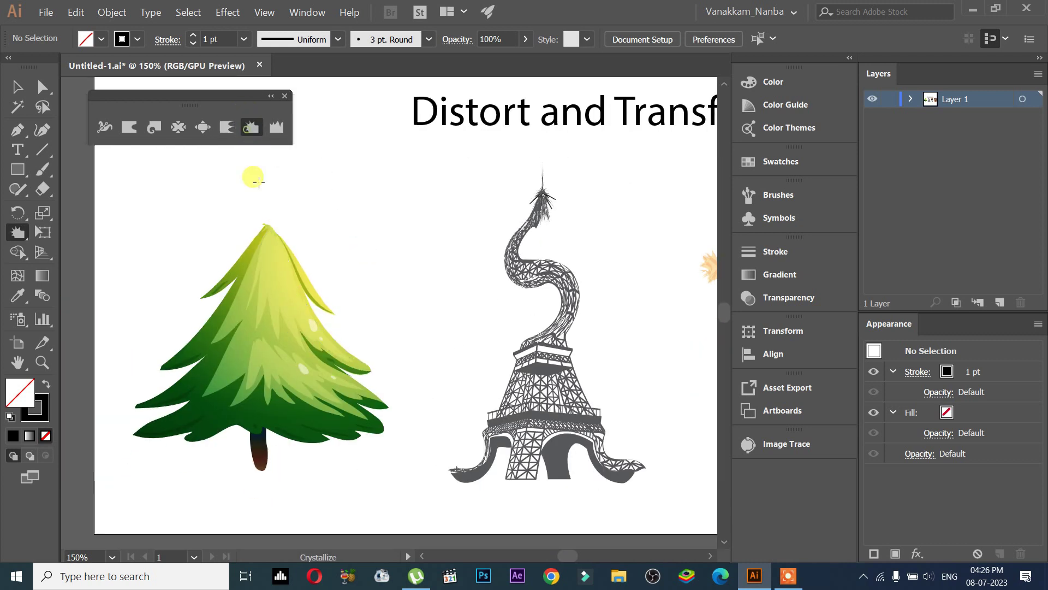
{"action": "left_click", "coordinate": [265, 229]}
{"action": "left_click_drag", "start_coordinate": [266, 232], "coordinate": [271, 232]}
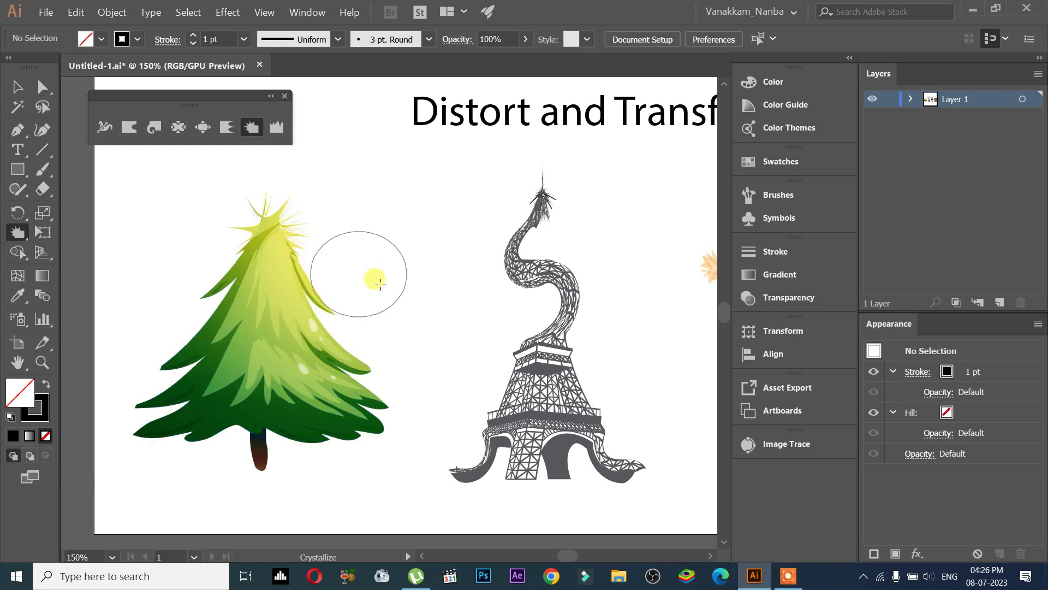
{"action": "mouse_move", "coordinate": [499, 344]}
{"action": "left_mouse_down"}
{"action": "mouse_move", "coordinate": [468, 253]}
{"action": "mouse_move", "coordinate": [492, 345]}
{"action": "mouse_move", "coordinate": [304, 333]}
{"action": "left_mouse_up"}
{"action": "left_click_drag", "start_coordinate": [579, 340], "coordinate": [438, 340]}
{"action": "left_click_drag", "start_coordinate": [606, 327], "coordinate": [340, 305]}
{"action": "left_click_drag", "start_coordinate": [415, 355], "coordinate": [343, 354]}
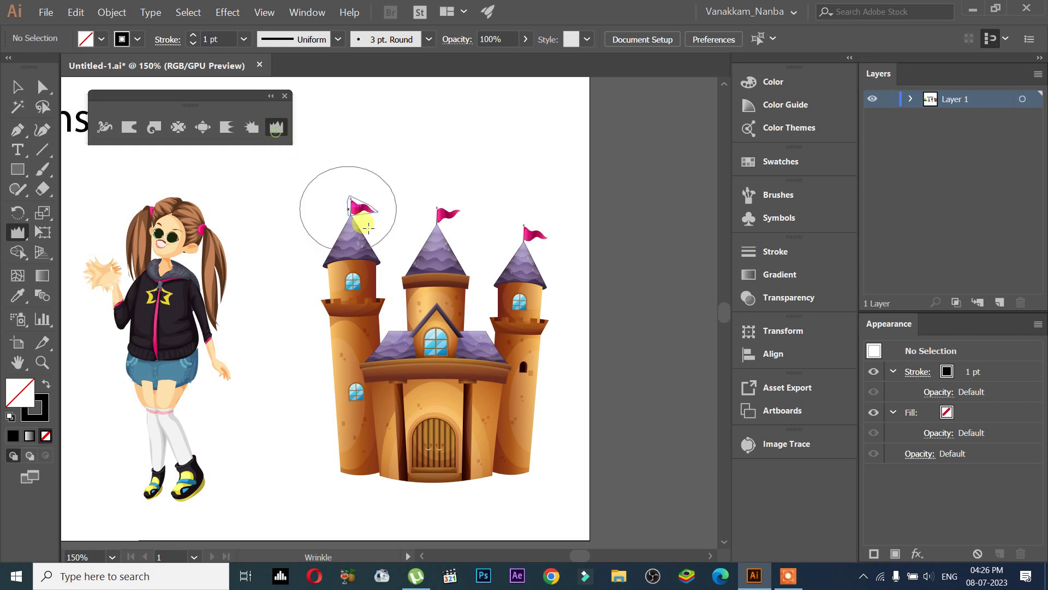
Step: Wrinkle the left tower's roof, the middle roof and the roof edge with a smaller brush
{"action": "mouse_move", "coordinate": [362, 261]}
{"action": "left_mouse_down"}
{"action": "mouse_move", "coordinate": [340, 248]}
{"action": "mouse_move", "coordinate": [327, 269]}
{"action": "left_mouse_up"}
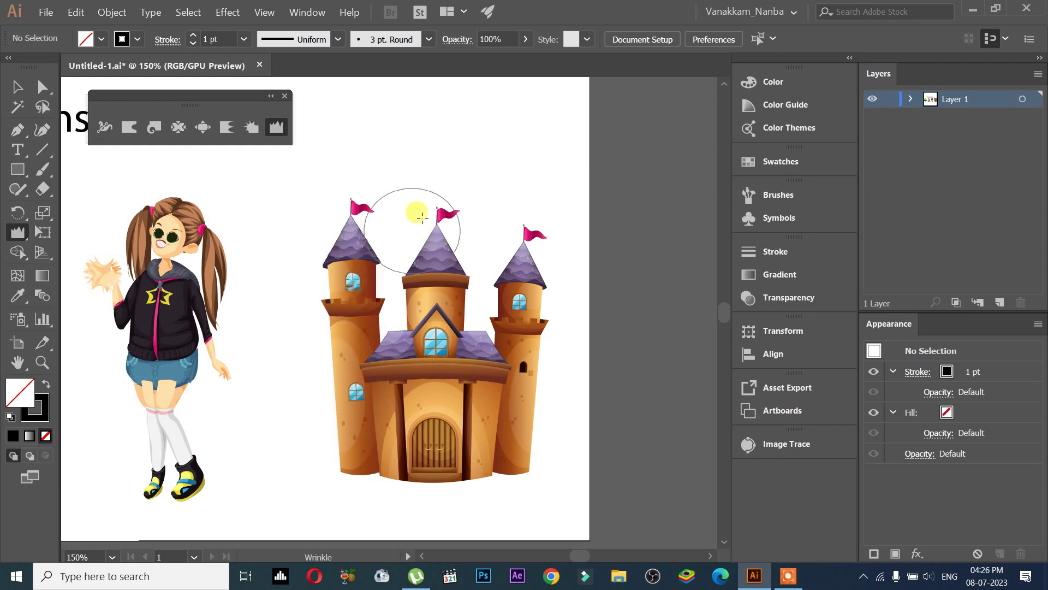
{"action": "left_click_drag", "start_coordinate": [418, 198], "coordinate": [412, 211]}
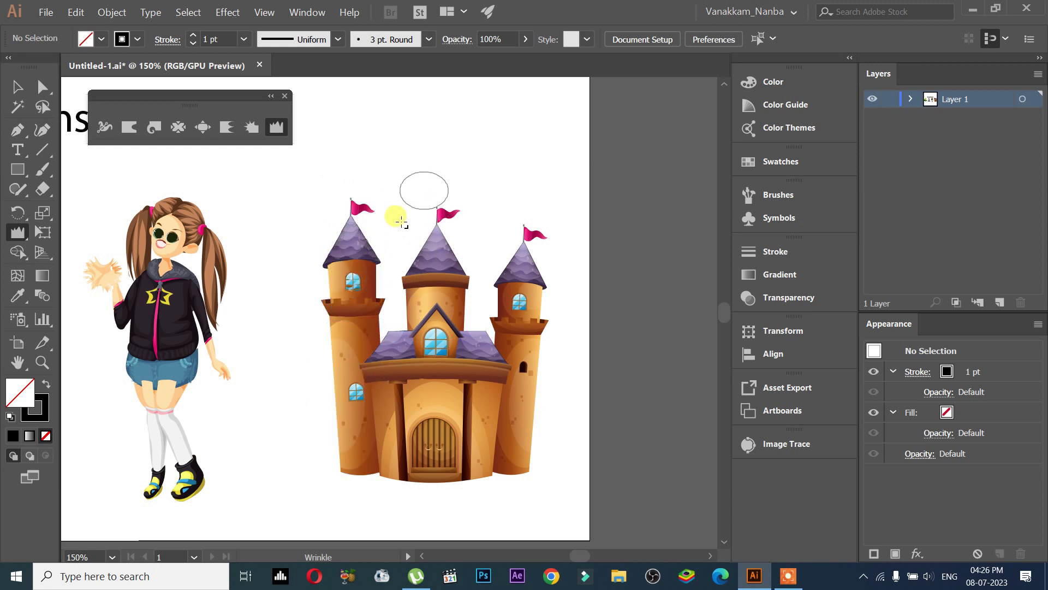
{"action": "scroll", "coordinate": [346, 234], "scroll_direction": "up", "scroll_amount": 2, "text": "alt"}
{"action": "scroll", "coordinate": [363, 227], "scroll_direction": "up", "scroll_amount": 1, "text": "alt"}
{"action": "mouse_move", "coordinate": [445, 367]}
{"action": "left_mouse_down"}
{"action": "mouse_move", "coordinate": [486, 355]}
{"action": "mouse_move", "coordinate": [447, 398]}
{"action": "mouse_move", "coordinate": [390, 407]}
{"action": "mouse_move", "coordinate": [660, 439]}
{"action": "mouse_move", "coordinate": [503, 444]}
{"action": "mouse_move", "coordinate": [504, 399]}
{"action": "mouse_move", "coordinate": [324, 282]}
{"action": "left_mouse_up"}
{"action": "scroll", "coordinate": [304, 236], "scroll_direction": "up", "scroll_amount": 2, "text": "alt"}
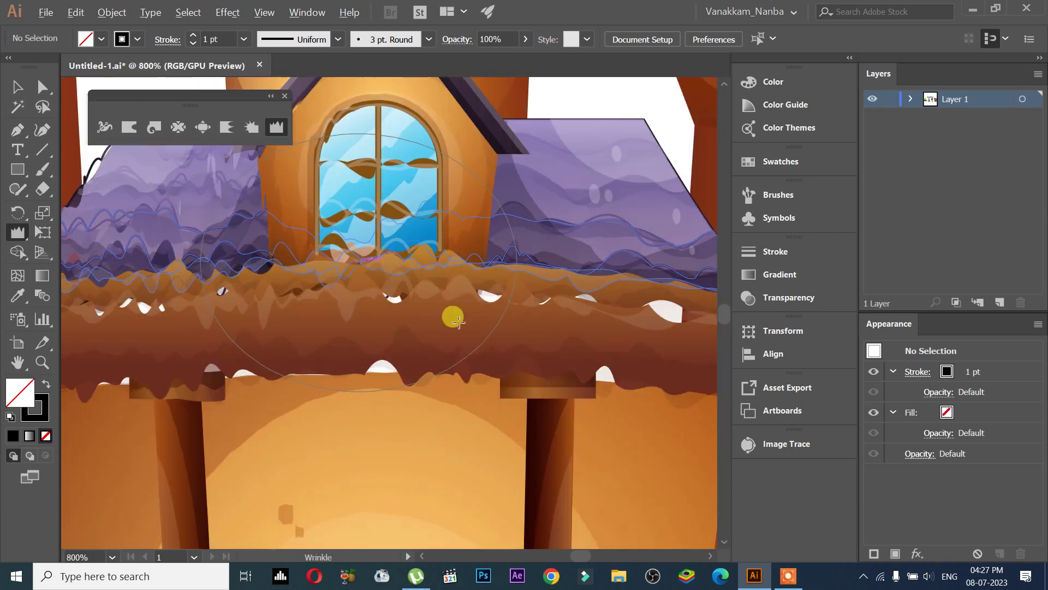
{"action": "left_click_drag", "start_coordinate": [451, 314], "coordinate": [535, 379]}
{"action": "scroll", "coordinate": [402, 346], "scroll_direction": "right", "scroll_amount": 5}
{"action": "scroll", "coordinate": [515, 211], "scroll_direction": "right", "scroll_amount": 2}
{"action": "left_click_drag", "start_coordinate": [515, 211], "coordinate": [510, 479]}
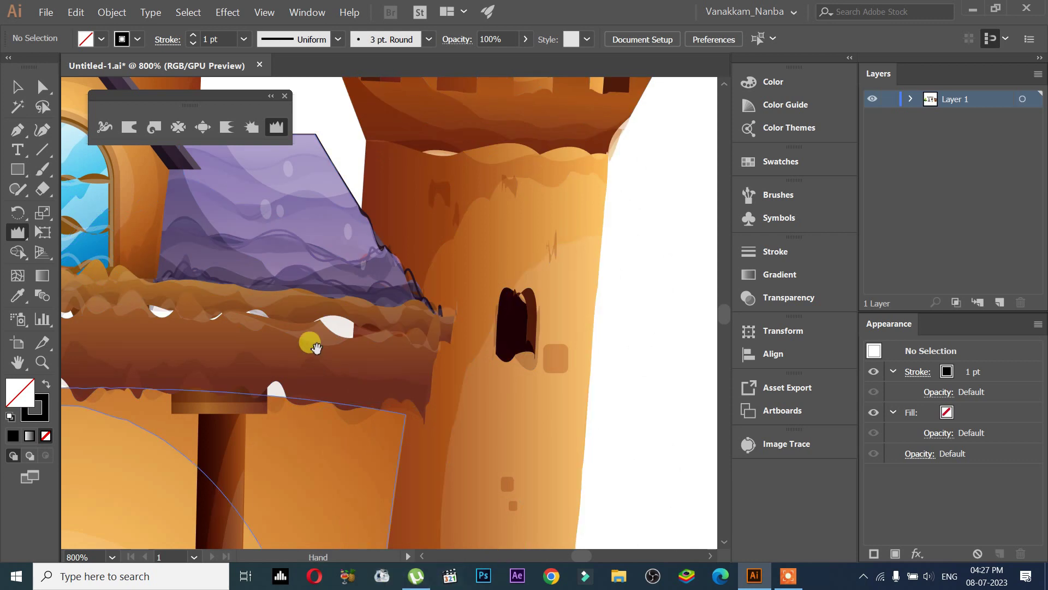
Step: Wrinkle the tower battlements, window and the left tower's wall
{"action": "left_click_drag", "start_coordinate": [306, 344], "coordinate": [317, 502]}
{"action": "left_click_drag", "start_coordinate": [346, 297], "coordinate": [641, 297]}
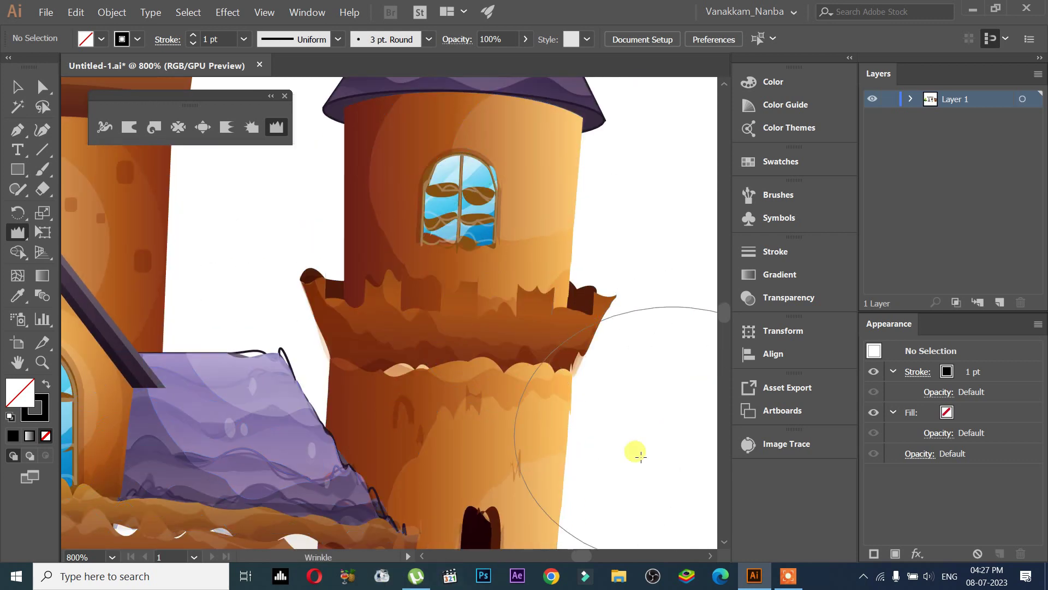
{"action": "scroll", "coordinate": [456, 312], "scroll_direction": "down", "scroll_amount": 2, "text": "alt"}
{"action": "scroll", "coordinate": [463, 317], "scroll_direction": "down", "scroll_amount": 2, "text": "alt"}
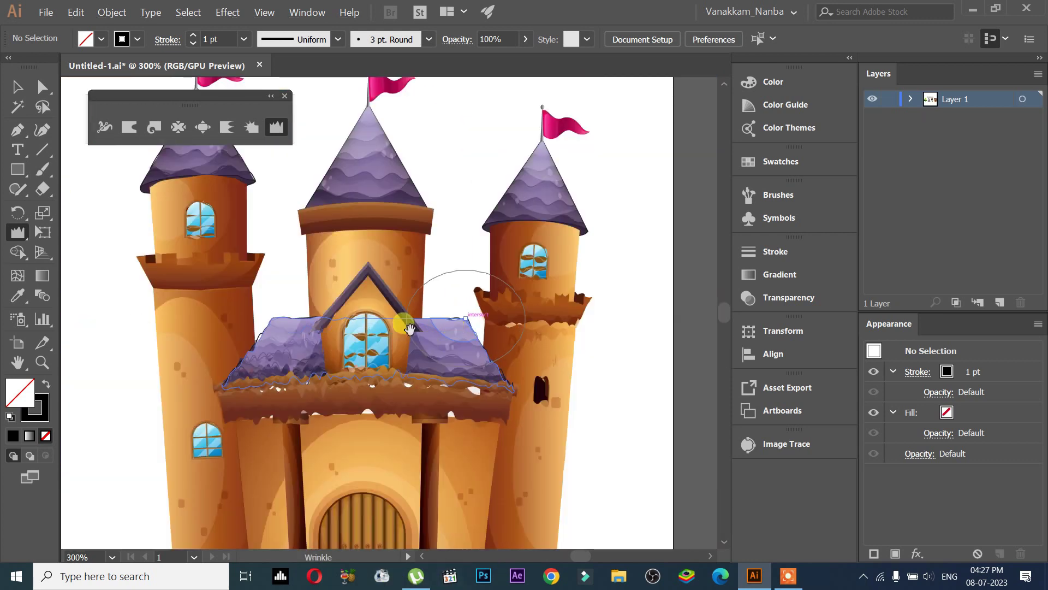
{"action": "left_click_drag", "start_coordinate": [410, 327], "coordinate": [496, 229]}
{"action": "left_click_drag", "start_coordinate": [257, 350], "coordinate": [295, 410]}
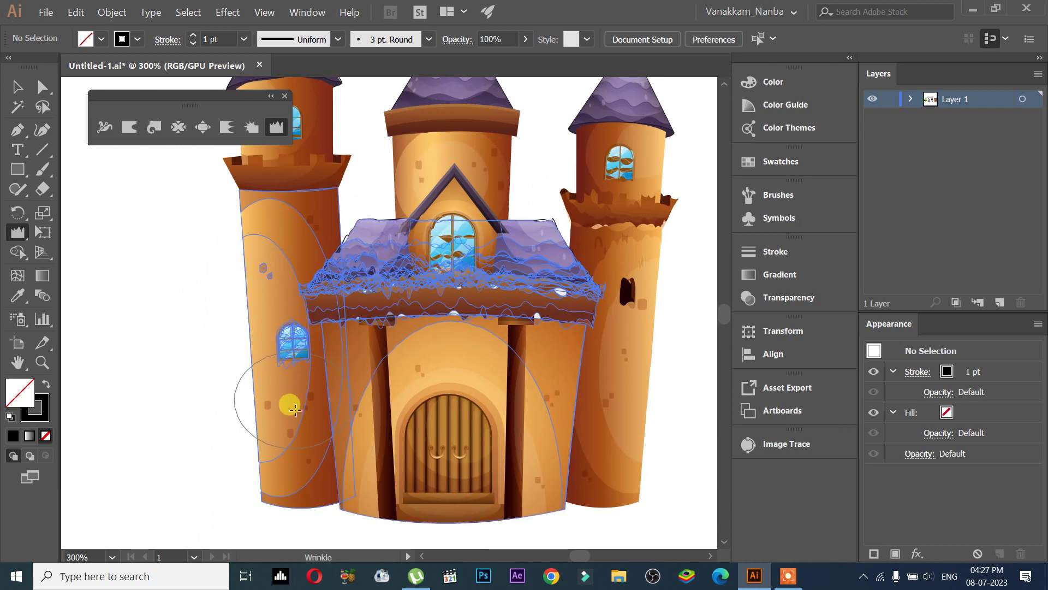
{"action": "left_click_drag", "start_coordinate": [404, 218], "coordinate": [426, 421]}
{"action": "mouse_move", "coordinate": [253, 327]}
{"action": "left_mouse_down"}
{"action": "mouse_move", "coordinate": [338, 354]}
{"action": "mouse_move", "coordinate": [382, 341]}
{"action": "left_mouse_up"}
Step: Wrinkle the castle's left, middle and right flags and the middle tower
{"action": "left_click_drag", "start_coordinate": [309, 276], "coordinate": [289, 350]}
{"action": "left_click_drag", "start_coordinate": [284, 257], "coordinate": [286, 297]}
{"action": "mouse_move", "coordinate": [479, 247]}
{"action": "left_mouse_down"}
{"action": "mouse_move", "coordinate": [466, 363]}
{"action": "mouse_move", "coordinate": [468, 268]}
{"action": "left_mouse_up"}
{"action": "left_click_drag", "start_coordinate": [660, 292], "coordinate": [592, 393]}
{"action": "left_click_drag", "start_coordinate": [444, 403], "coordinate": [368, 225]}
{"action": "left_click_drag", "start_coordinate": [420, 257], "coordinate": [431, 268]}
Step: Wrinkle the girl's hair
{"action": "key", "text": "ctrl+minus"}
{"action": "key", "text": "ctrl+minus"}
{"action": "scroll", "coordinate": [318, 264], "scroll_direction": "up", "scroll_amount": 3}
{"action": "left_click_drag", "start_coordinate": [224, 207], "coordinate": [248, 256]}
{"action": "left_click_drag", "start_coordinate": [393, 381], "coordinate": [563, 346]}
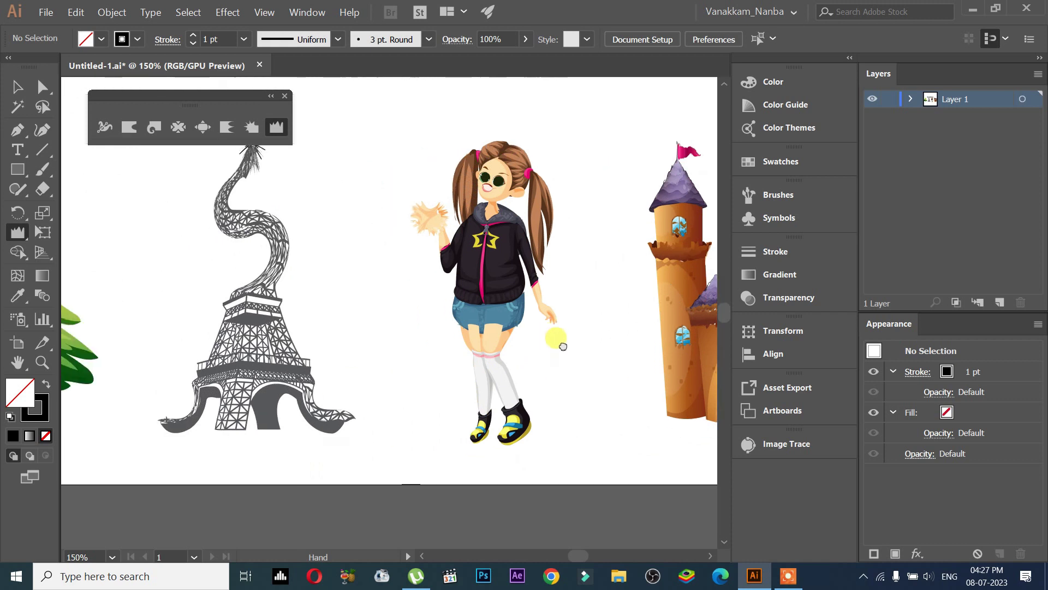
Step: Wrinkle the Eiffel Tower's outline and its twisted top
{"action": "mouse_move", "coordinate": [249, 235]}
{"action": "left_mouse_down"}
{"action": "mouse_move", "coordinate": [235, 299]}
{"action": "mouse_move", "coordinate": [246, 311]}
{"action": "left_mouse_up"}
{"action": "scroll", "coordinate": [249, 319], "scroll_direction": "up", "scroll_amount": 5}
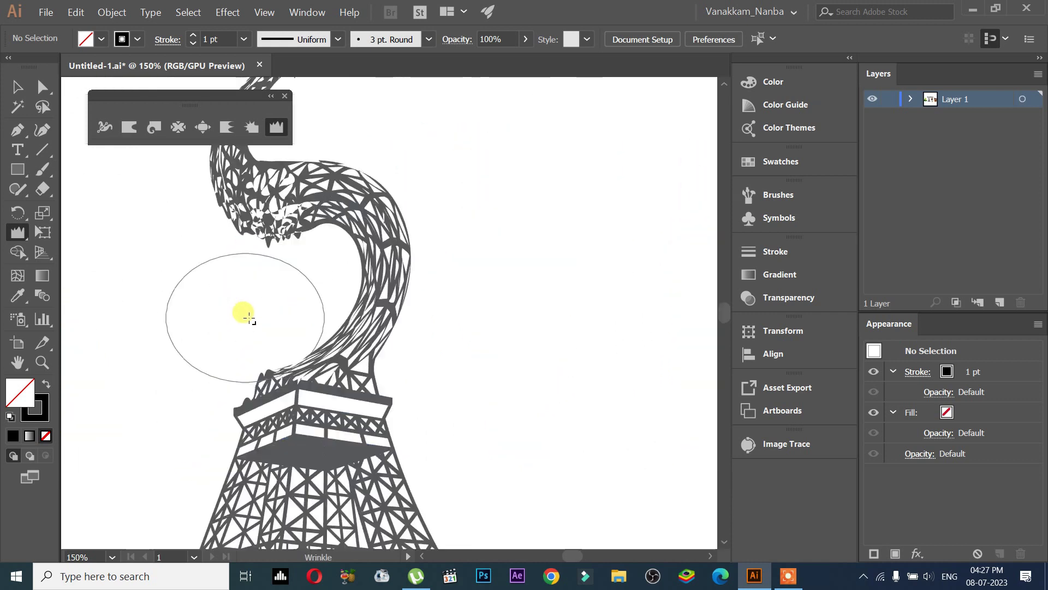
{"action": "scroll", "coordinate": [250, 319], "scroll_direction": "up", "scroll_amount": 5}
{"action": "mouse_move", "coordinate": [304, 358]}
{"action": "left_mouse_down"}
{"action": "mouse_move", "coordinate": [256, 372]}
{"action": "mouse_move", "coordinate": [396, 315]}
{"action": "left_mouse_up"}
{"action": "scroll", "coordinate": [299, 358], "scroll_direction": "down", "scroll_amount": 5}
{"action": "scroll", "coordinate": [445, 145], "scroll_direction": "up", "scroll_amount": 3}
Step: Wrinkle the tree's lower-left and lower-right branches
{"action": "left_click_drag", "start_coordinate": [445, 145], "coordinate": [437, 309]}
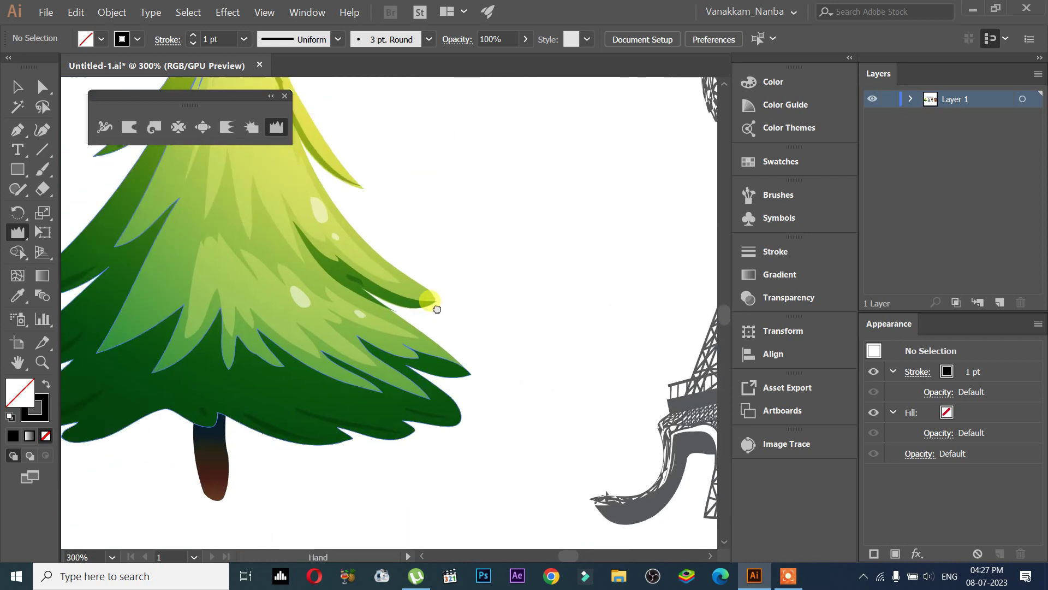
{"action": "scroll", "coordinate": [436, 309], "scroll_direction": "down", "scroll_amount": 1}
{"action": "left_click_drag", "start_coordinate": [277, 402], "coordinate": [180, 403]}
{"action": "left_click_drag", "start_coordinate": [327, 386], "coordinate": [363, 394]}
Step: Wrinkle the castle's roof edge
{"action": "mouse_move", "coordinate": [555, 395]}
{"action": "left_mouse_down"}
{"action": "mouse_move", "coordinate": [563, 350]}
{"action": "mouse_move", "coordinate": [342, 452]}
{"action": "mouse_move", "coordinate": [396, 392]}
{"action": "mouse_move", "coordinate": [240, 344]}
{"action": "left_mouse_up"}
{"action": "left_click_drag", "start_coordinate": [660, 312], "coordinate": [381, 353]}
{"action": "left_click_drag", "start_coordinate": [682, 350], "coordinate": [382, 360]}
{"action": "mouse_move", "coordinate": [682, 350]}
{"action": "left_mouse_down"}
{"action": "mouse_move", "coordinate": [435, 361]}
{"action": "mouse_move", "coordinate": [418, 379]}
{"action": "left_mouse_up"}
{"action": "left_click_drag", "start_coordinate": [360, 354], "coordinate": [408, 359]}
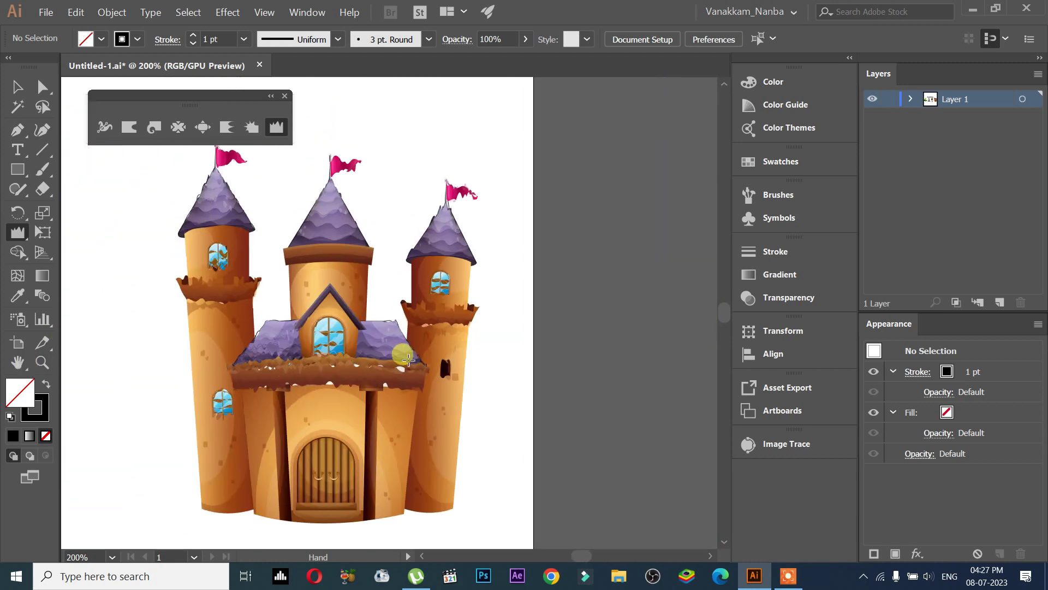
{"action": "left_click_drag", "start_coordinate": [349, 332], "coordinate": [312, 310]}
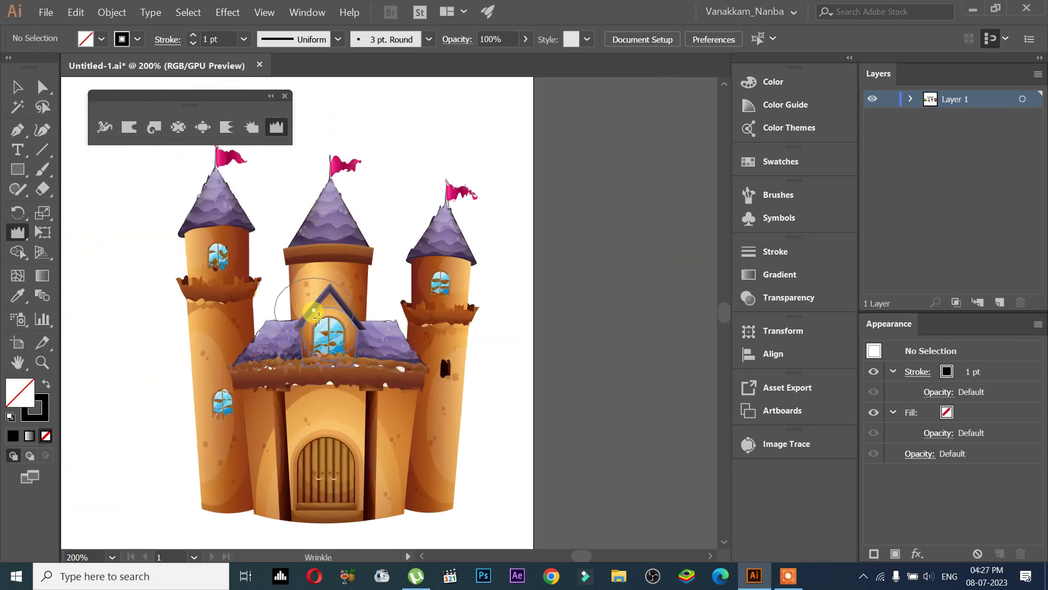
Step: Undo the wrinkle strokes on the castle with Ctrl+Z
{"action": "key", "text": "ctrl+z"}
{"action": "key", "text": "ctrl+z"}
{"action": "key", "text": "ctrl+z"}
{"action": "key", "text": "ctrl+z"}
{"action": "key", "text": "ctrl+z"}
{"action": "key", "text": "ctrl+z"}
{"action": "left_click_drag", "start_coordinate": [355, 452], "coordinate": [327, 495]}
{"action": "key", "text": "ctrl+z"}
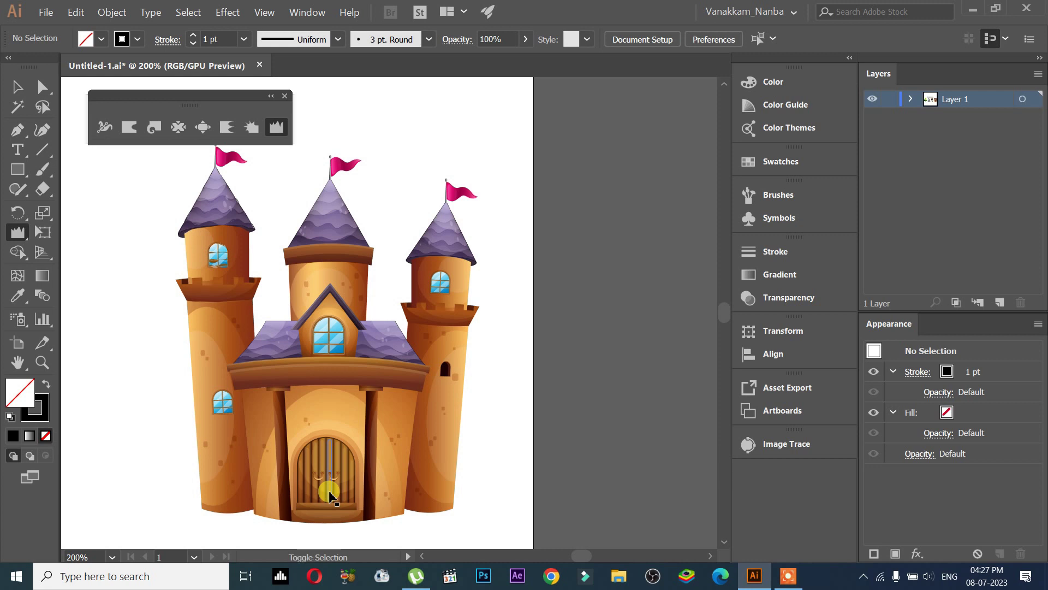
{"action": "scroll", "coordinate": [361, 357], "scroll_direction": "down", "scroll_amount": 1}
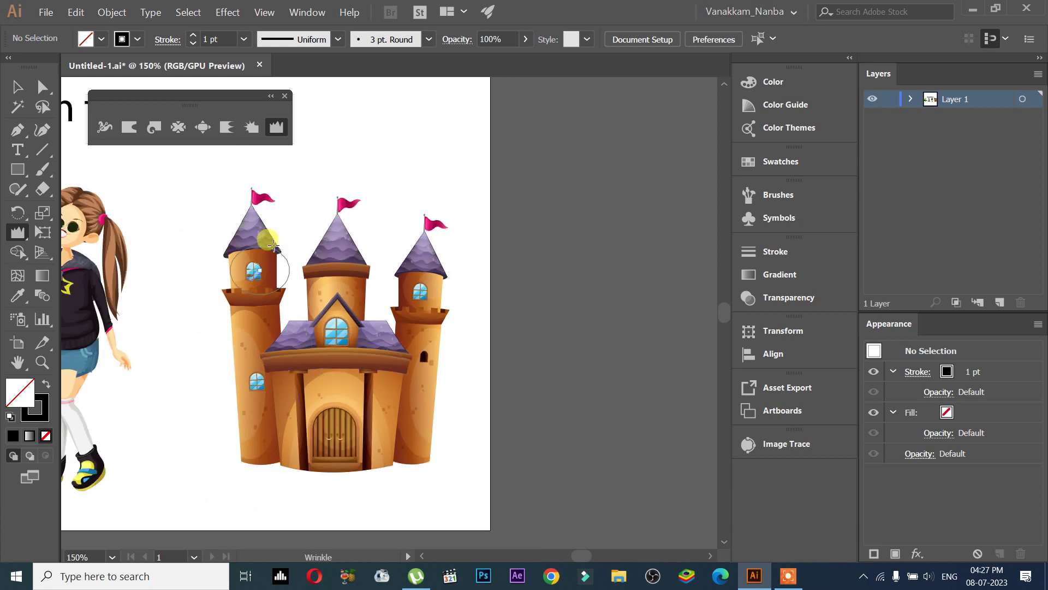
{"action": "left_click", "coordinate": [123, 135]}
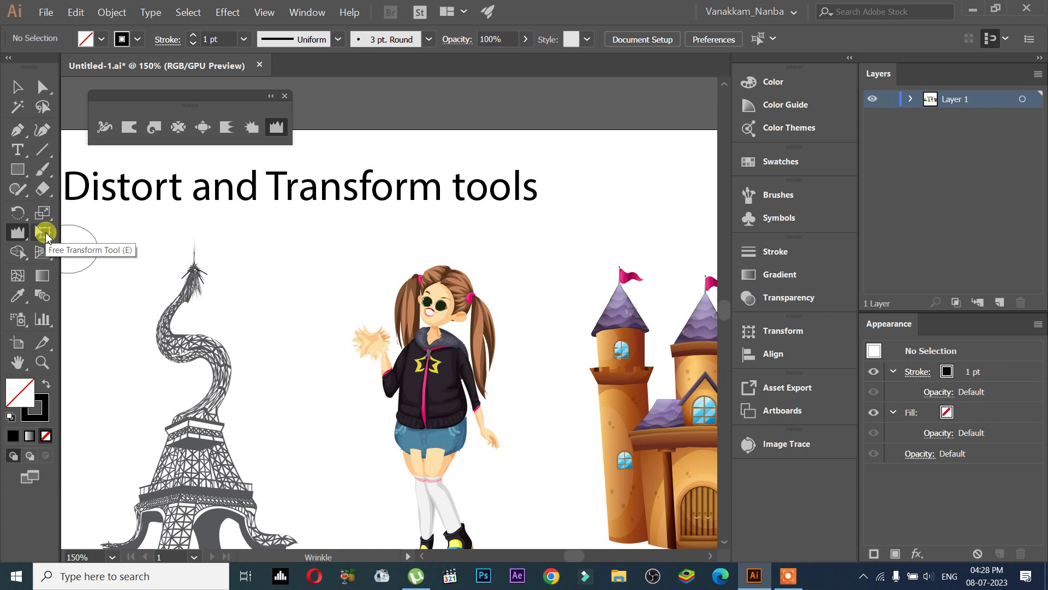
Step: Move the tree and the Eiffel Tower further left on the artboard
{"action": "left_click_drag", "start_coordinate": [258, 246], "coordinate": [245, 274]}
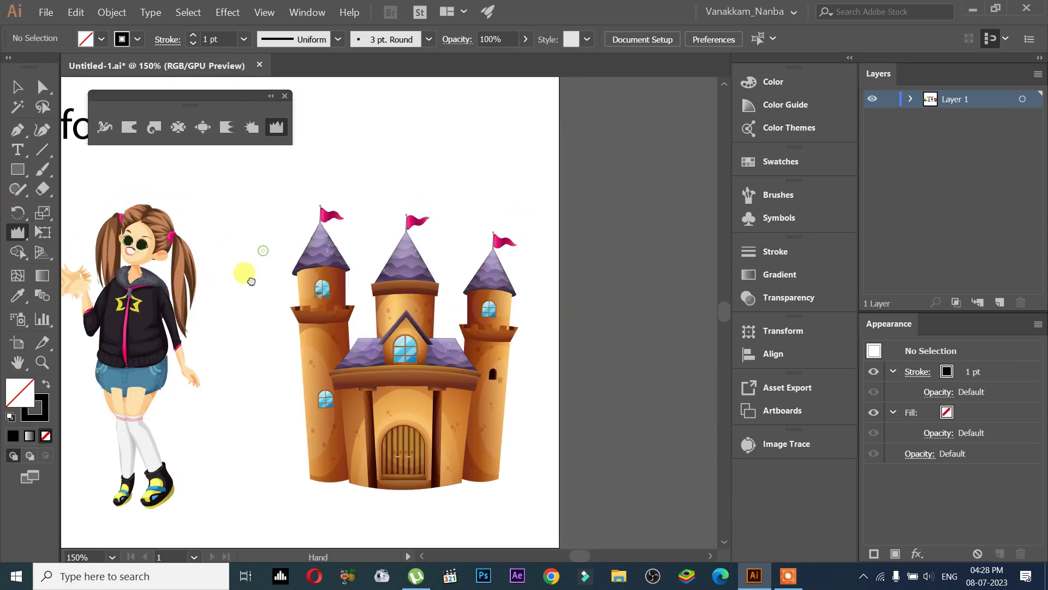
{"action": "left_click", "coordinate": [17, 86]}
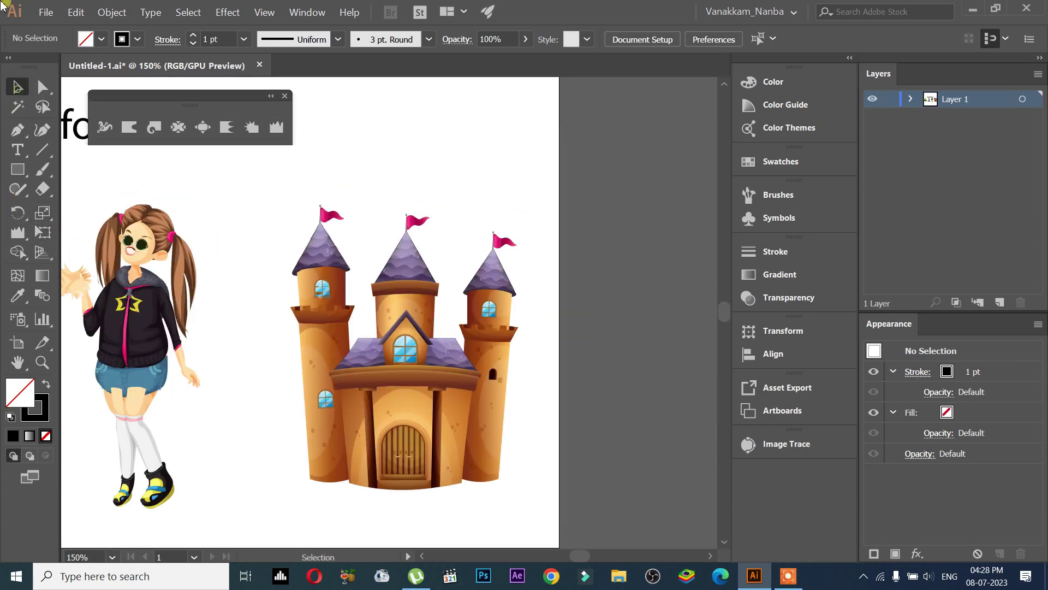
{"action": "left_click", "coordinate": [478, 396]}
{"action": "scroll", "coordinate": [241, 405], "scroll_direction": "down", "scroll_amount": 2}
{"action": "scroll", "coordinate": [270, 405], "scroll_direction": "down", "scroll_amount": 2}
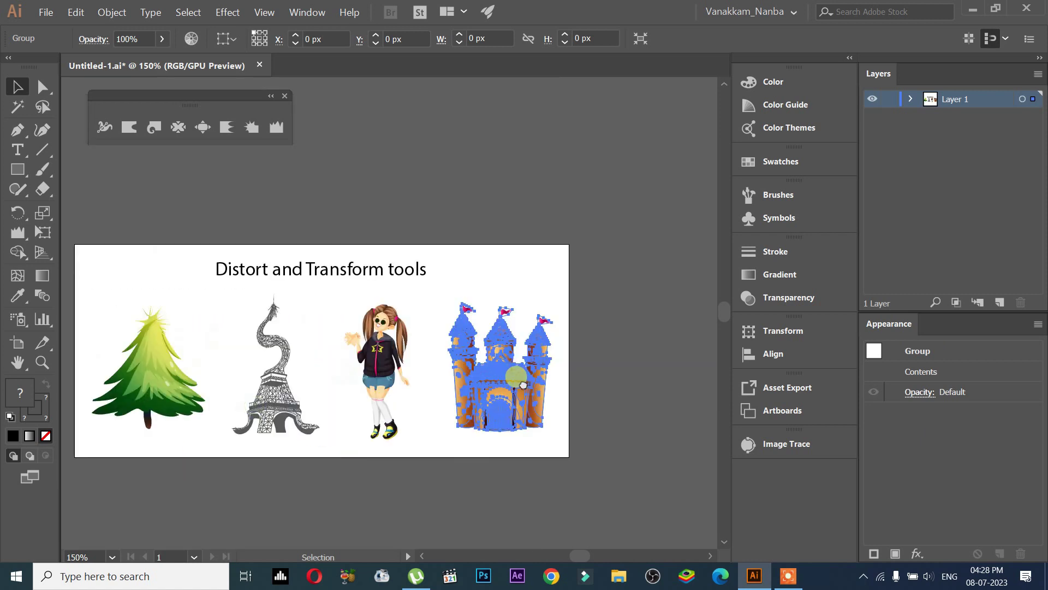
{"action": "left_click_drag", "start_coordinate": [273, 382], "coordinate": [240, 385]}
{"action": "left_click_drag", "start_coordinate": [336, 403], "coordinate": [306, 403]}
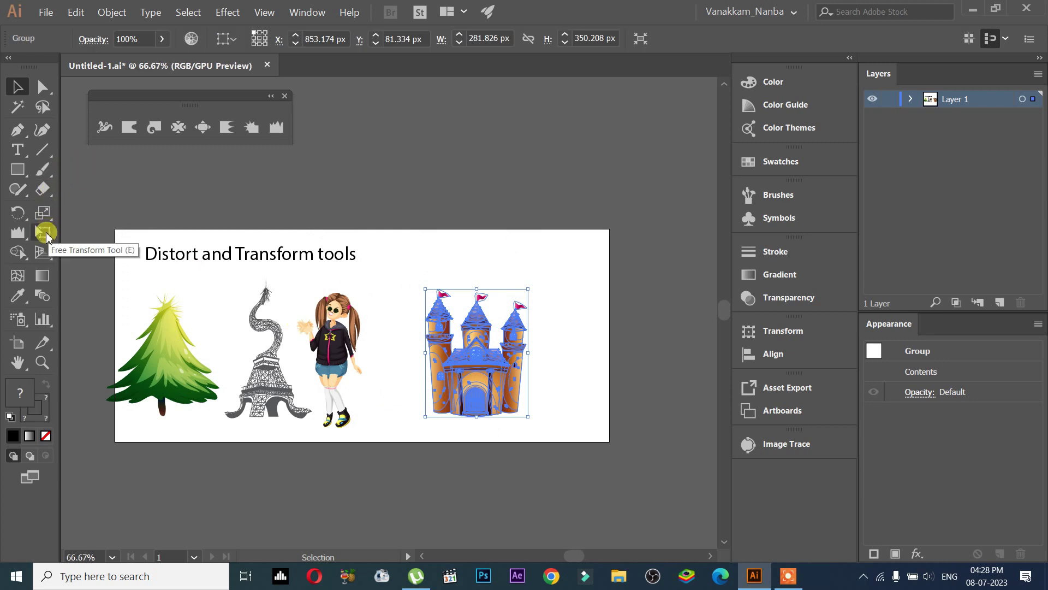
Step: Scale the castle with Free Transform, Constrain on, to about 420 × 441 px
{"action": "left_click", "coordinate": [45, 233]}
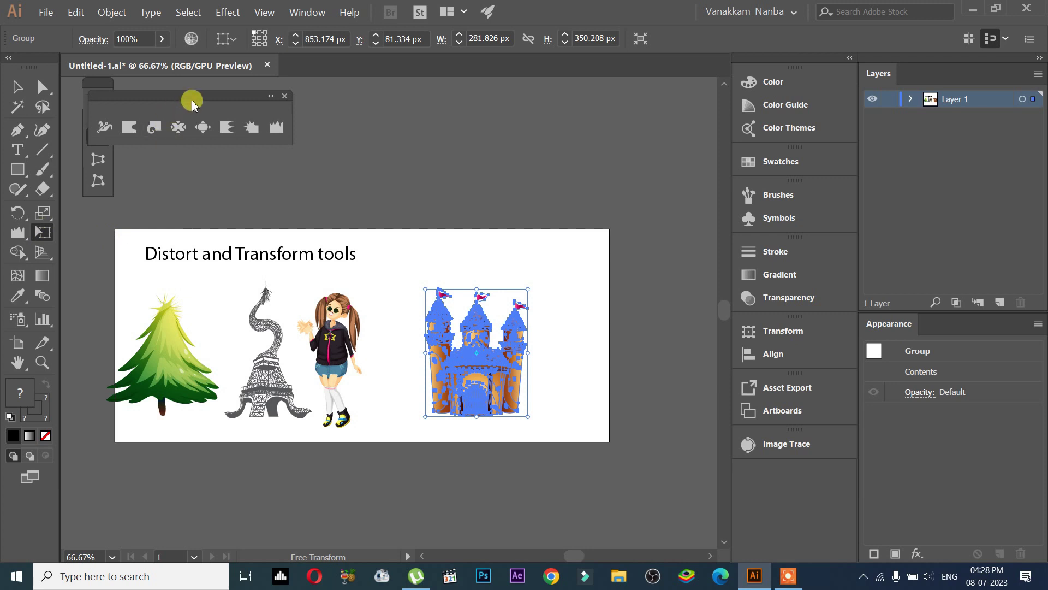
{"action": "left_click", "coordinate": [283, 98]}
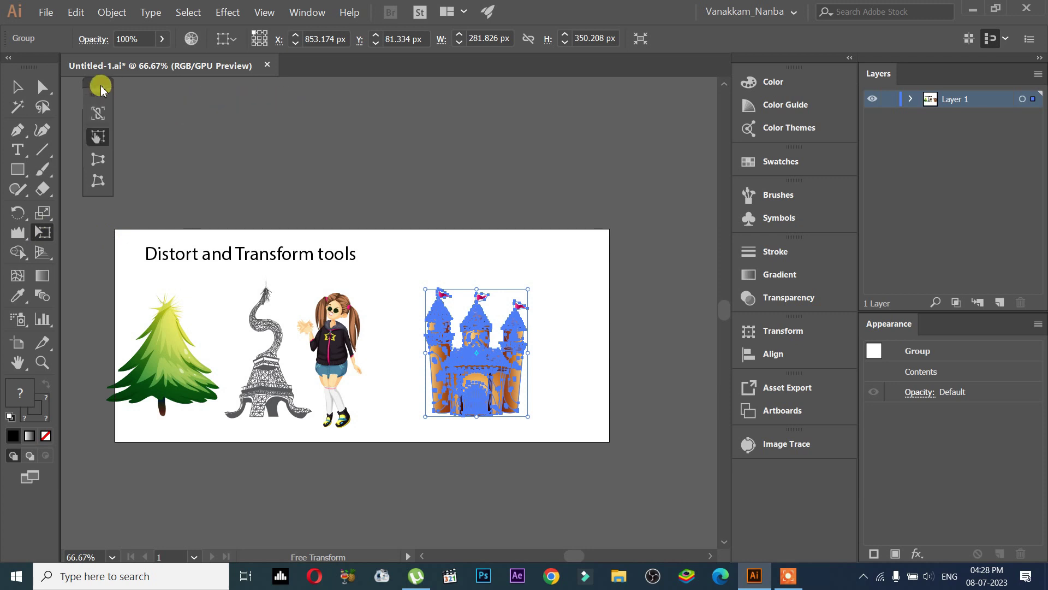
{"action": "left_click_drag", "start_coordinate": [100, 88], "coordinate": [451, 100]}
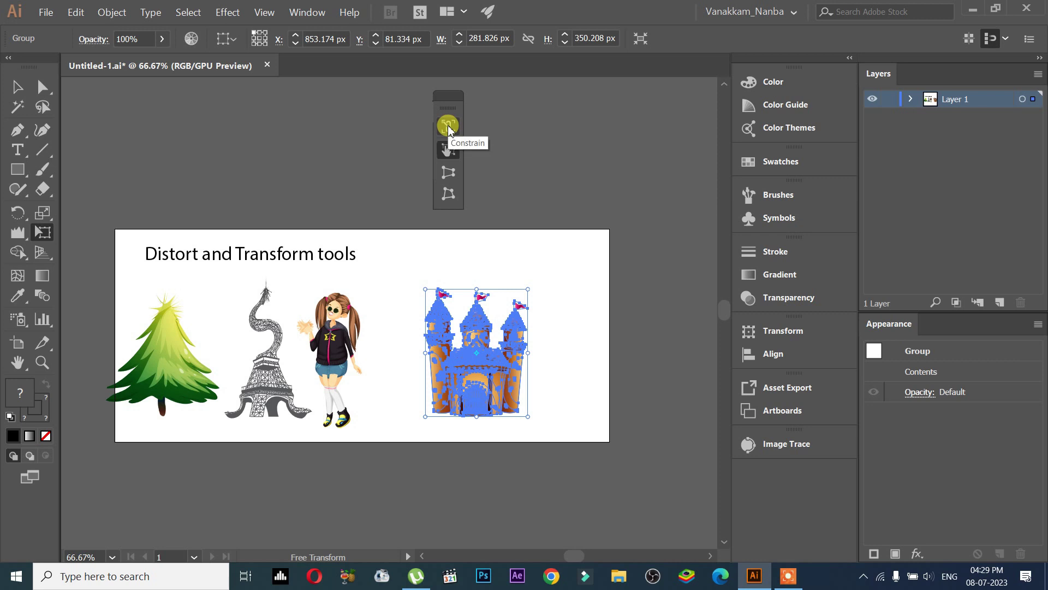
{"action": "left_click", "coordinate": [448, 126]}
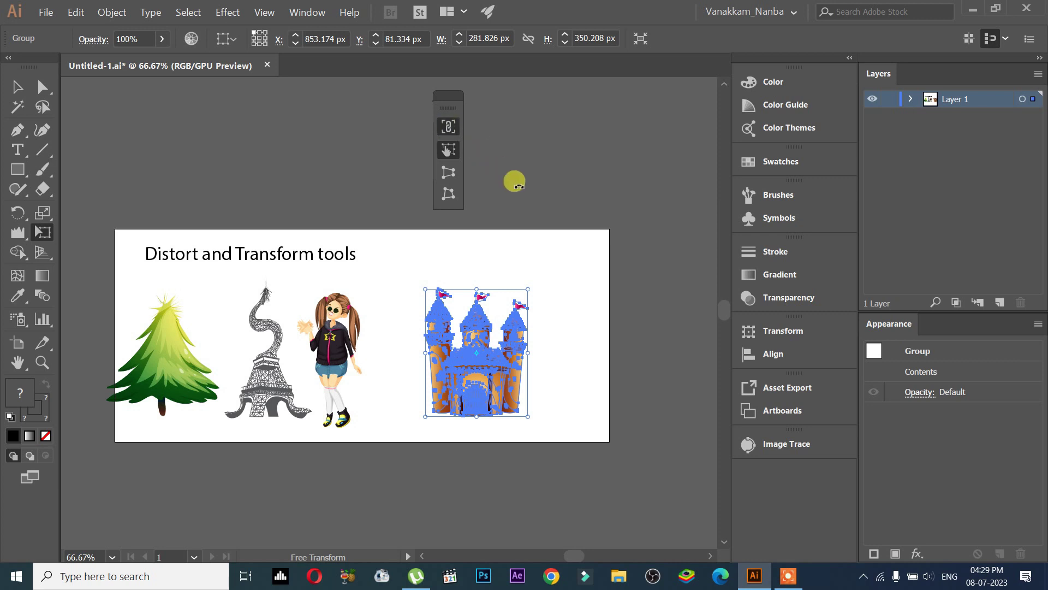
{"action": "mouse_move", "coordinate": [552, 292]}
{"action": "left_mouse_down"}
{"action": "mouse_move", "coordinate": [567, 297]}
{"action": "mouse_move", "coordinate": [557, 264]}
{"action": "mouse_move", "coordinate": [579, 269]}
{"action": "left_mouse_up"}
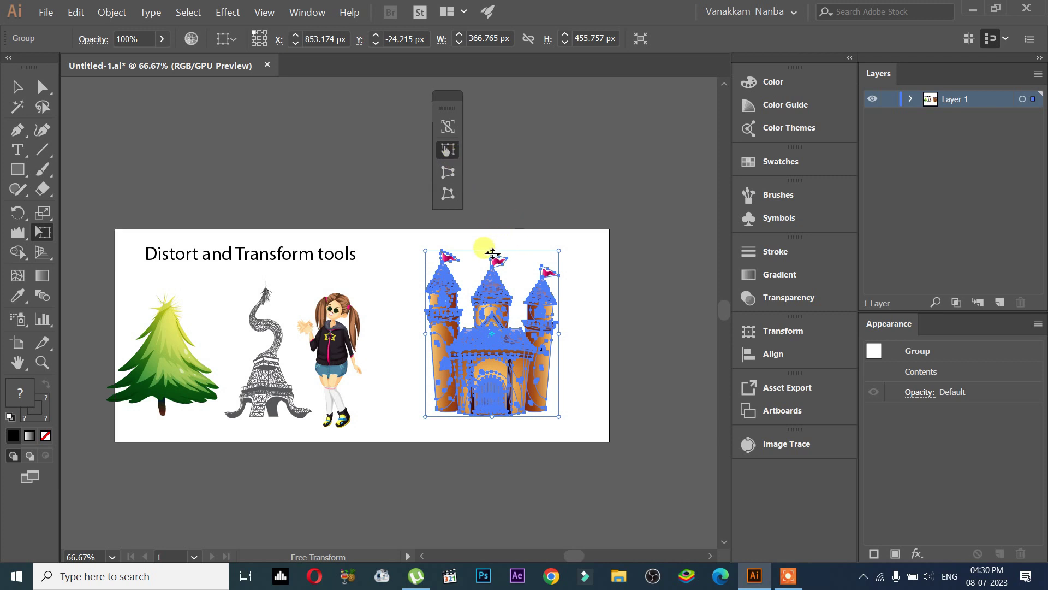
{"action": "left_click_drag", "start_coordinate": [491, 241], "coordinate": [493, 267]}
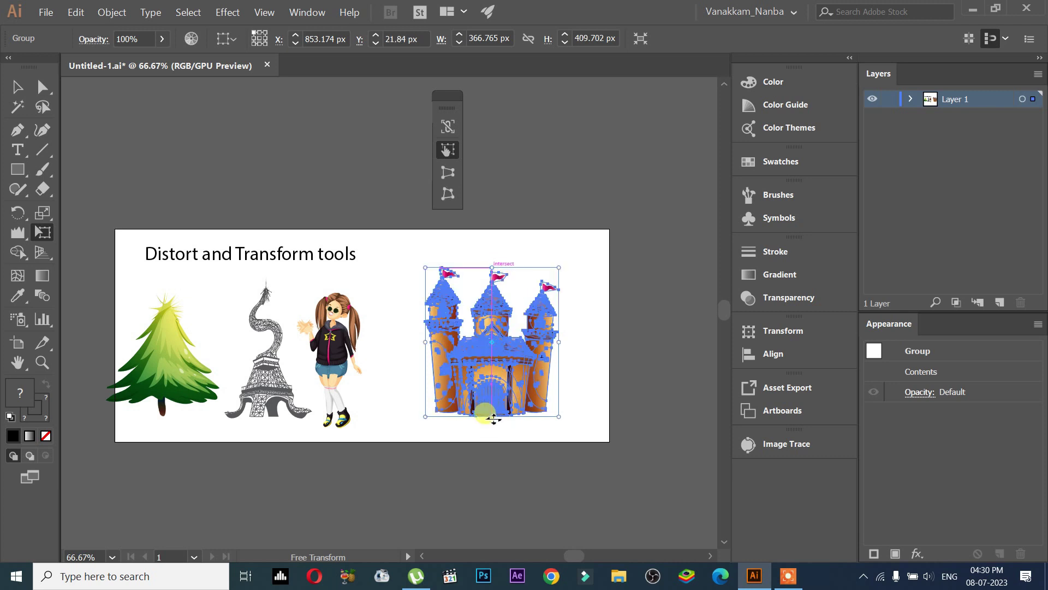
{"action": "left_click_drag", "start_coordinate": [570, 424], "coordinate": [591, 437]}
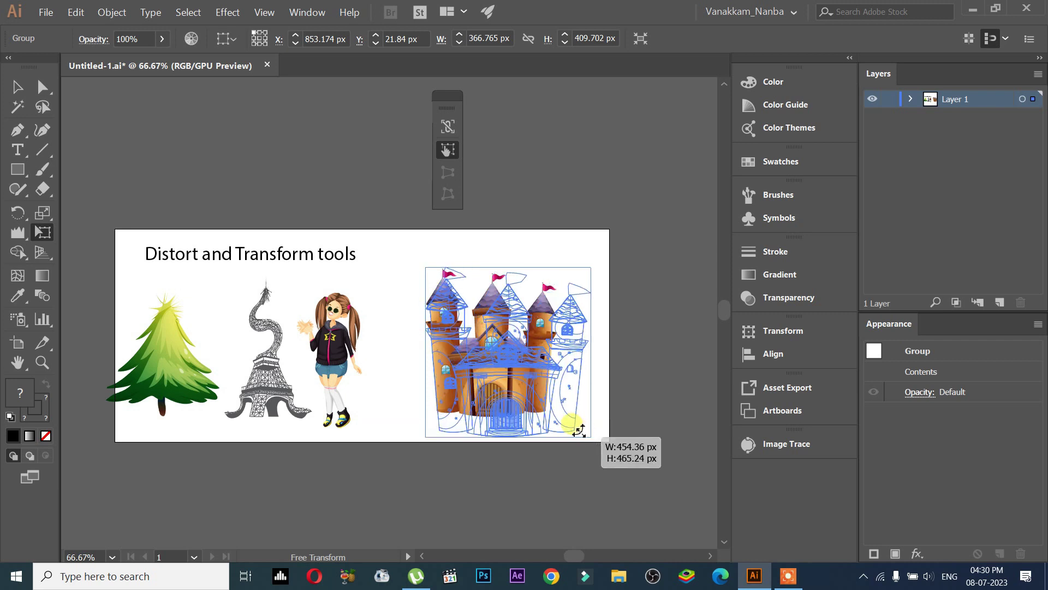
{"action": "left_click_drag", "start_coordinate": [579, 431], "coordinate": [568, 423]}
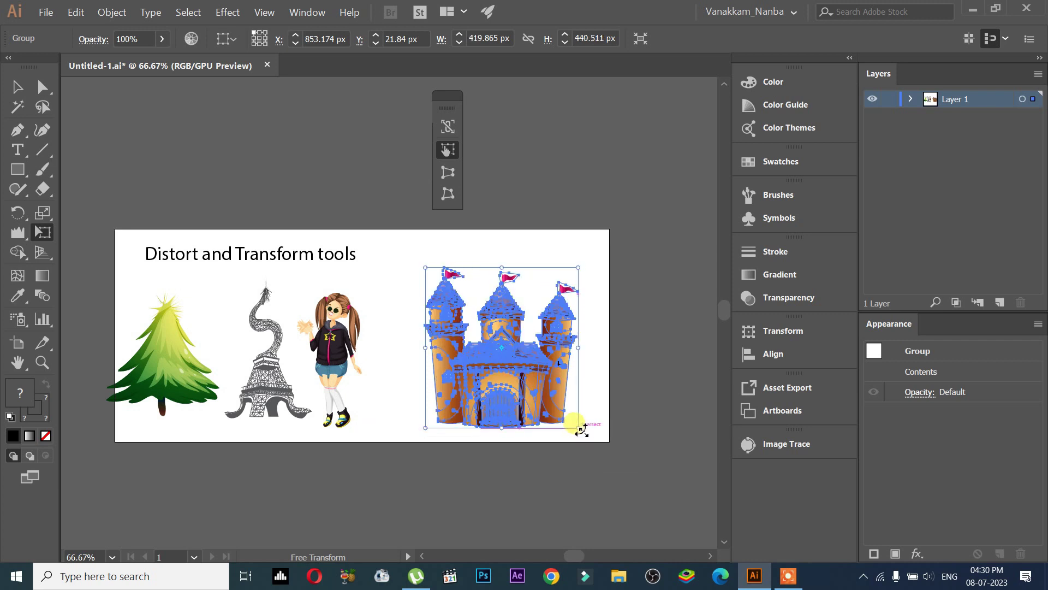
Step: Try rotating the castle, undo the rotation, and zoom in on it
{"action": "left_click_drag", "start_coordinate": [529, 258], "coordinate": [560, 353]}
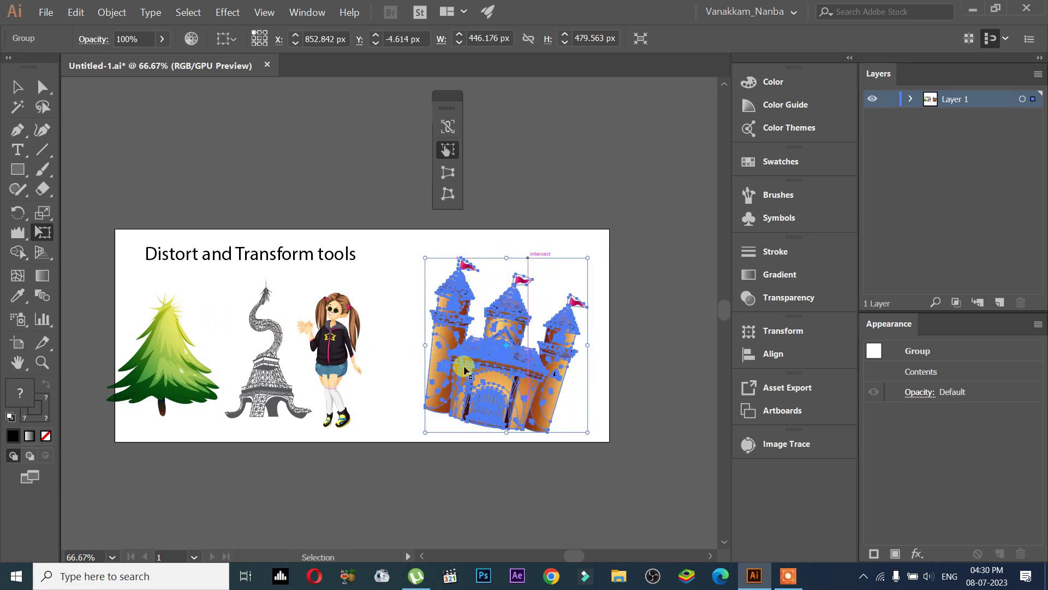
{"action": "key", "text": "ctrl+z"}
{"action": "scroll", "coordinate": [456, 279], "scroll_direction": "right", "scroll_amount": 3}
{"action": "scroll", "coordinate": [456, 278], "scroll_direction": "down", "scroll_amount": 1}
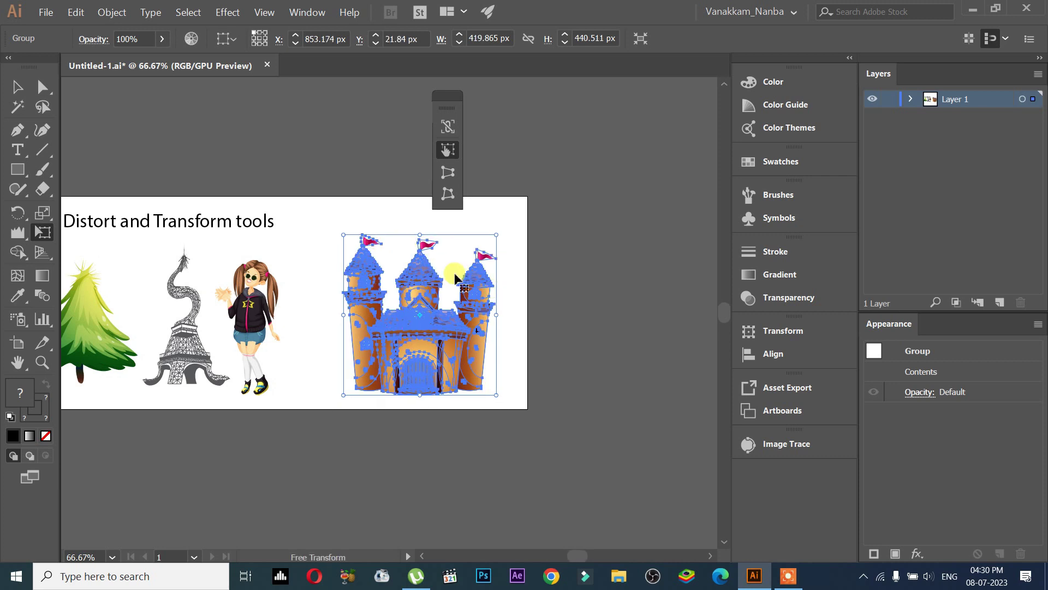
{"action": "key", "text": "ctrl+equal"}
{"action": "key", "text": "ctrl+equal"}
{"action": "left_click", "coordinate": [17, 87]}
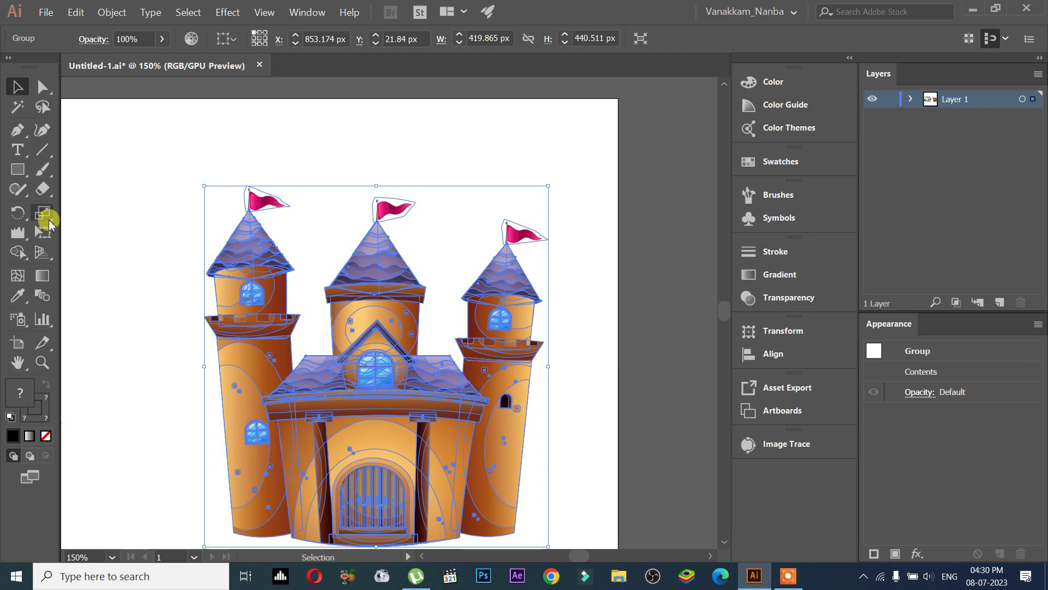
{"action": "left_click", "coordinate": [43, 229]}
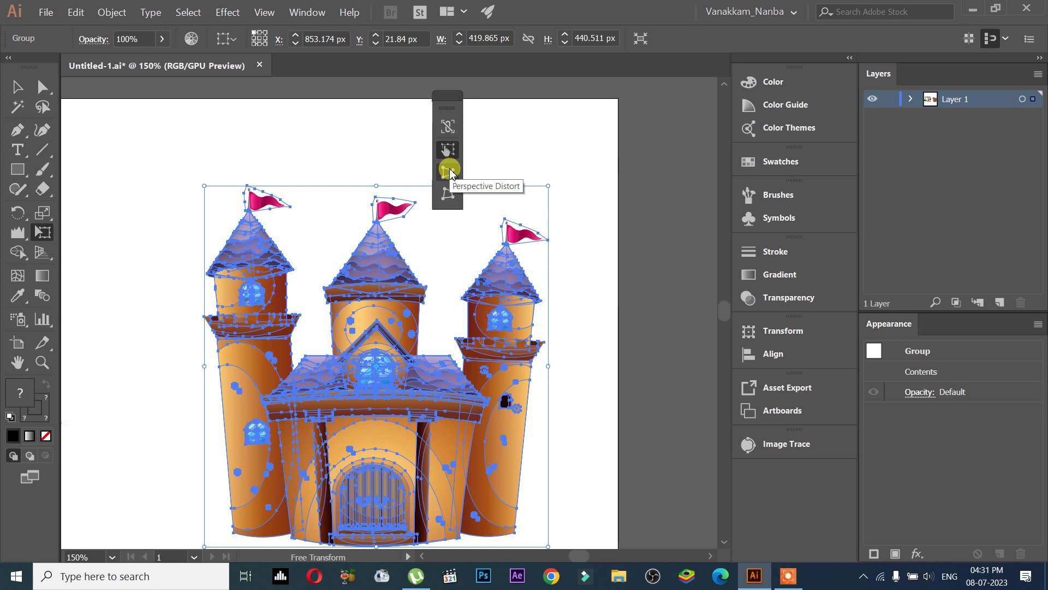
Step: Widen the castle's base into a trapezoid with Perspective Distort, about 592 × 441 px
{"action": "left_click", "coordinate": [449, 170]}
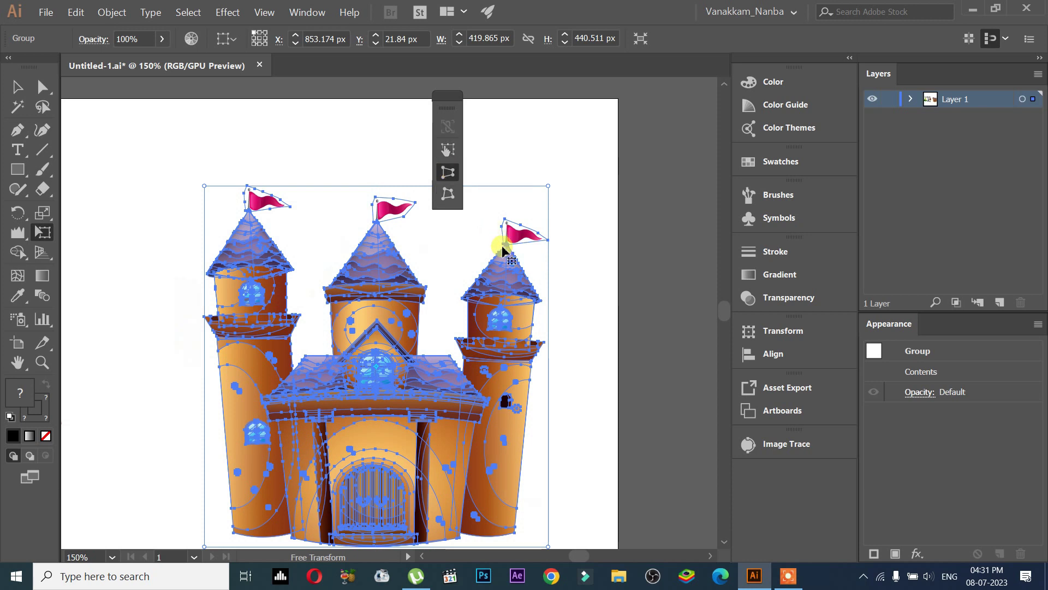
{"action": "key", "text": "ctrl+minus"}
{"action": "key", "text": "ctrl+minus"}
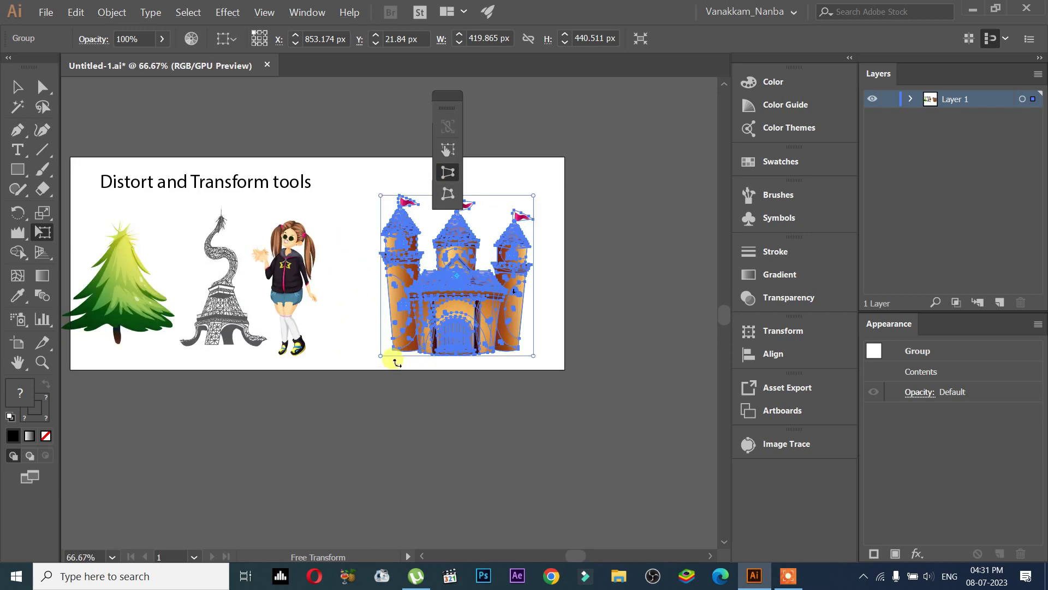
{"action": "left_click_drag", "start_coordinate": [380, 357], "coordinate": [319, 360]}
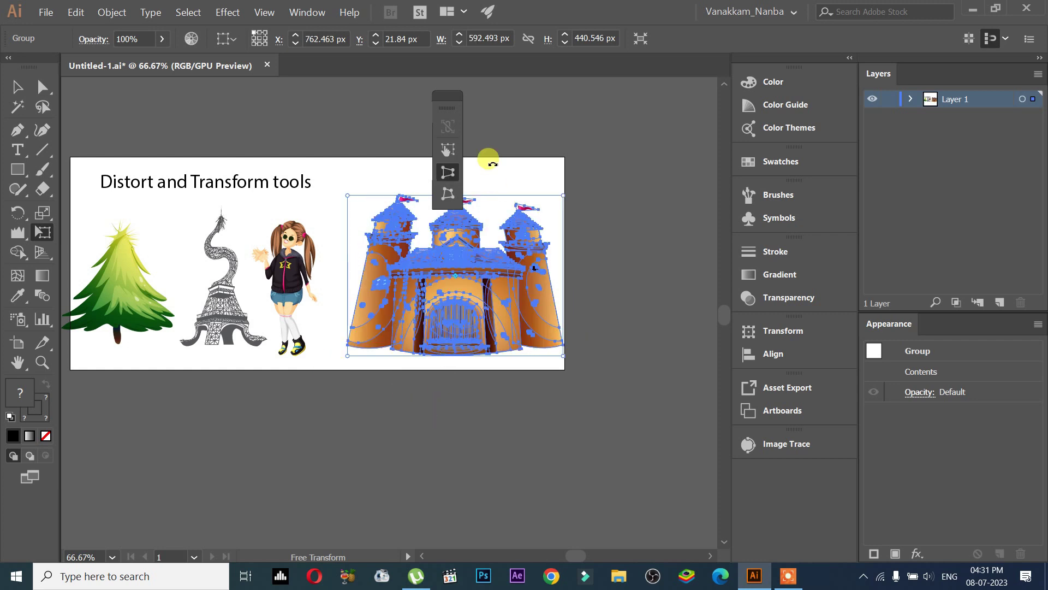
{"action": "mouse_move", "coordinate": [450, 103]}
{"action": "left_mouse_down"}
{"action": "mouse_move", "coordinate": [528, 94]}
{"action": "mouse_move", "coordinate": [639, 104]}
{"action": "left_mouse_up"}
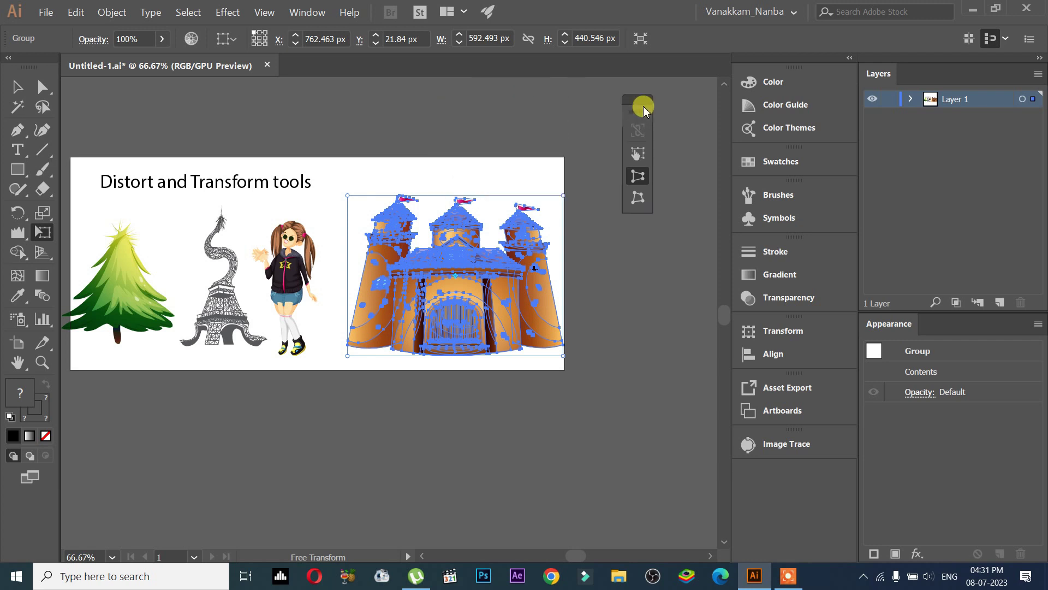
{"action": "left_click", "coordinate": [14, 89]}
{"action": "scroll", "coordinate": [469, 330], "scroll_direction": "up", "scroll_amount": 1}
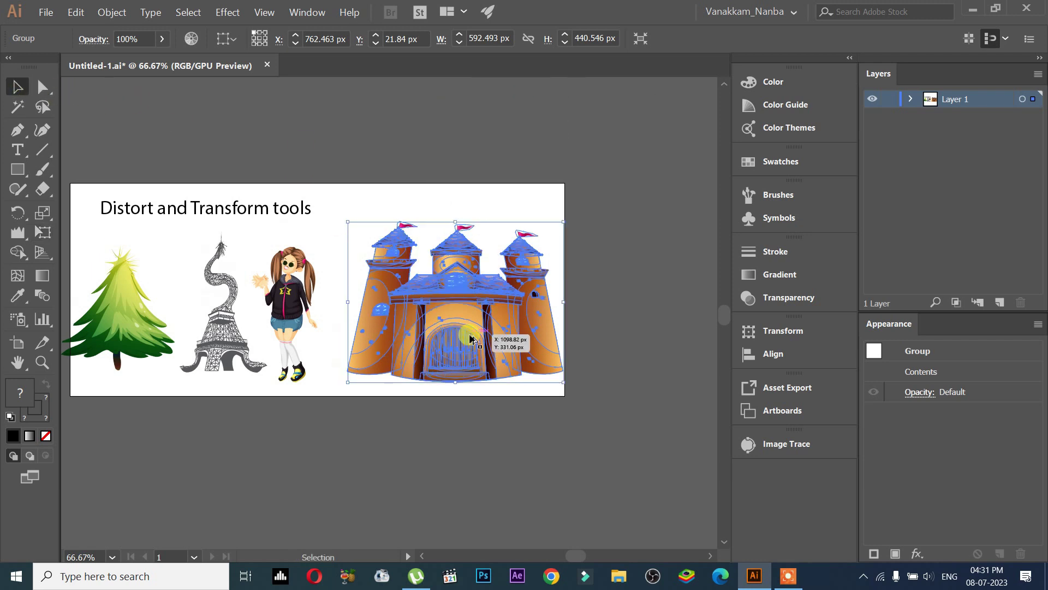
{"action": "scroll", "coordinate": [469, 333], "scroll_direction": "up", "scroll_amount": 1}
{"action": "left_click", "coordinate": [569, 499]}
Step: Inspect the tapered castle, then reselect the castle group for Free Transform
{"action": "scroll", "coordinate": [529, 375], "scroll_direction": "up", "scroll_amount": 3}
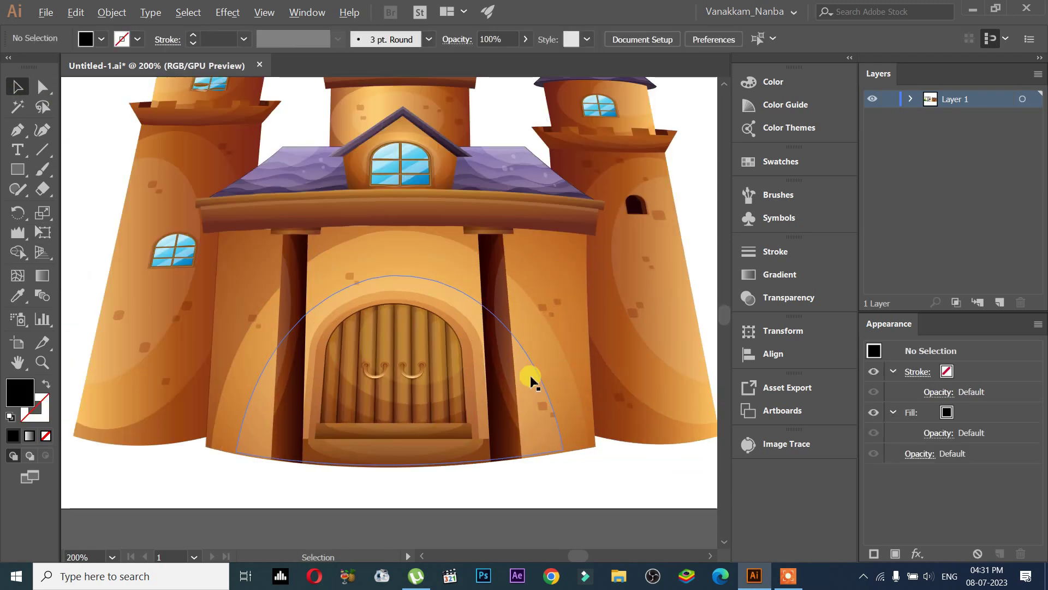
{"action": "scroll", "coordinate": [535, 349], "scroll_direction": "down", "scroll_amount": 2}
{"action": "scroll", "coordinate": [535, 355], "scroll_direction": "down", "scroll_amount": 1}
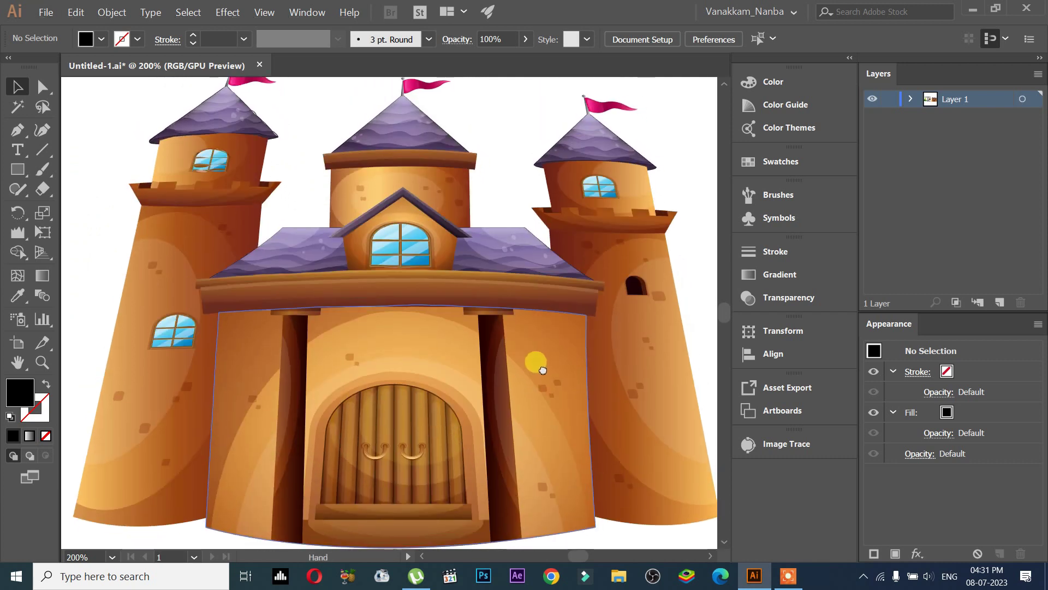
{"action": "scroll", "coordinate": [473, 440], "scroll_direction": "up", "scroll_amount": 3}
{"action": "scroll", "coordinate": [481, 428], "scroll_direction": "down", "scroll_amount": 1}
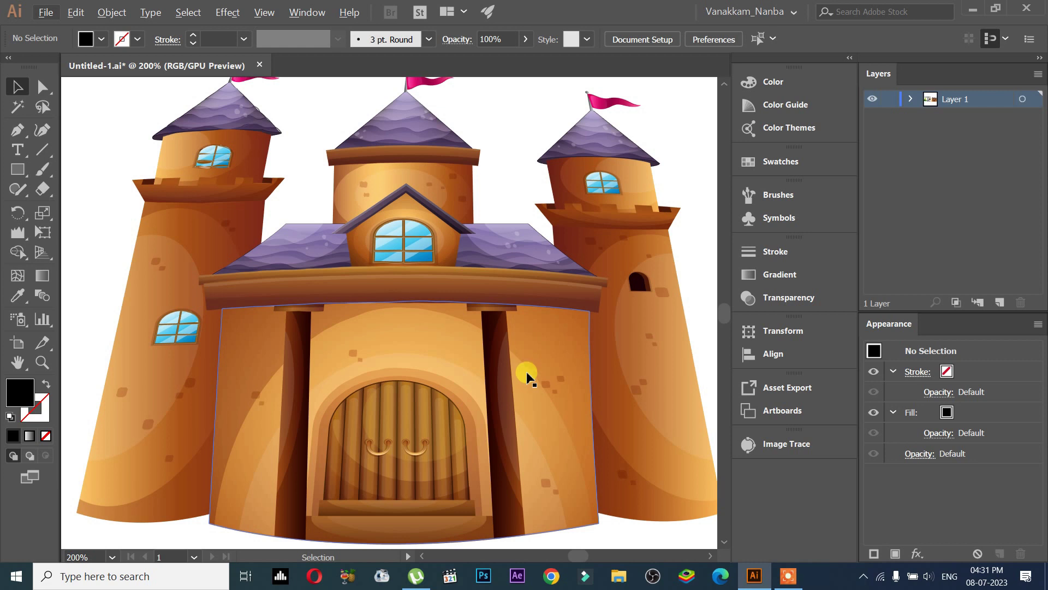
{"action": "left_click", "coordinate": [344, 398]}
{"action": "scroll", "coordinate": [347, 401], "scroll_direction": "down", "scroll_amount": 2}
{"action": "scroll", "coordinate": [347, 402], "scroll_direction": "down", "scroll_amount": 2}
{"action": "left_click", "coordinate": [52, 238]}
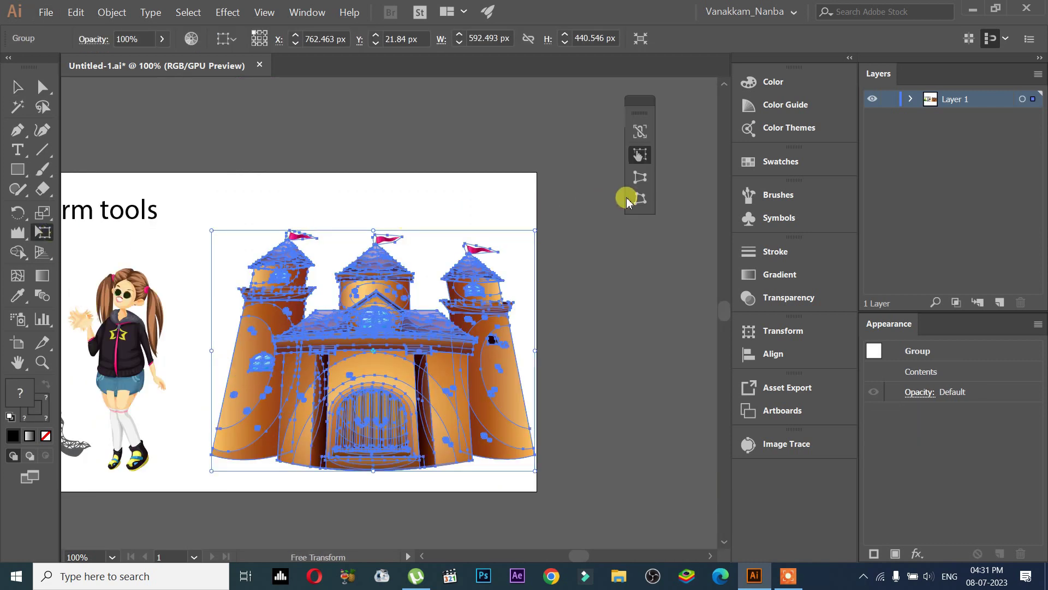
Step: Flare the castle's top outward with Perspective Distort to about 602 × 441 px
{"action": "left_click", "coordinate": [640, 177]}
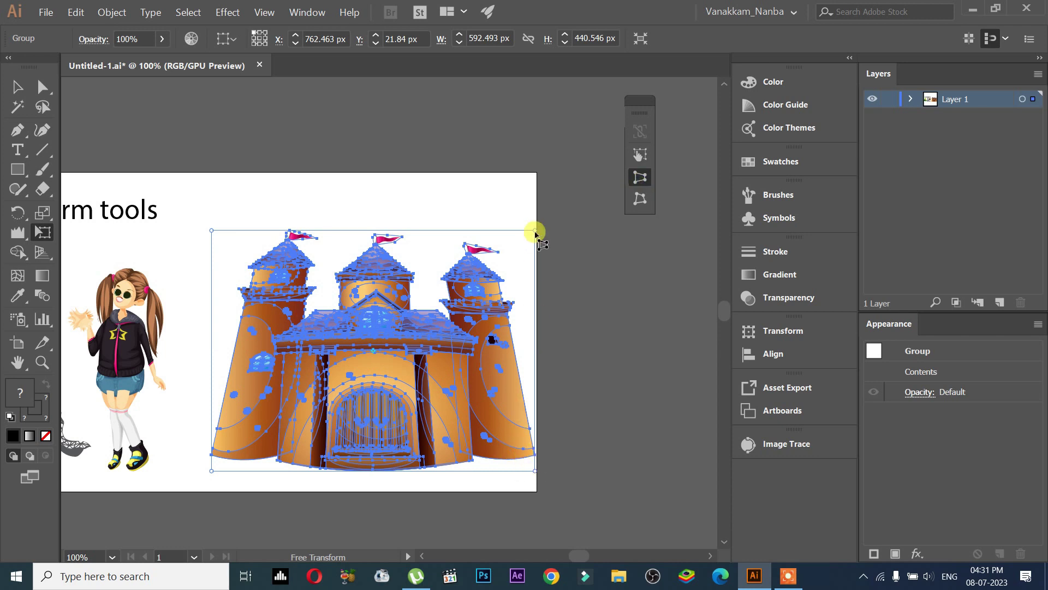
{"action": "mouse_move", "coordinate": [535, 230]}
{"action": "left_mouse_down"}
{"action": "mouse_move", "coordinate": [524, 233]}
{"action": "mouse_move", "coordinate": [628, 241]}
{"action": "left_mouse_up"}
{"action": "left_click_drag", "start_coordinate": [563, 464], "coordinate": [488, 449]}
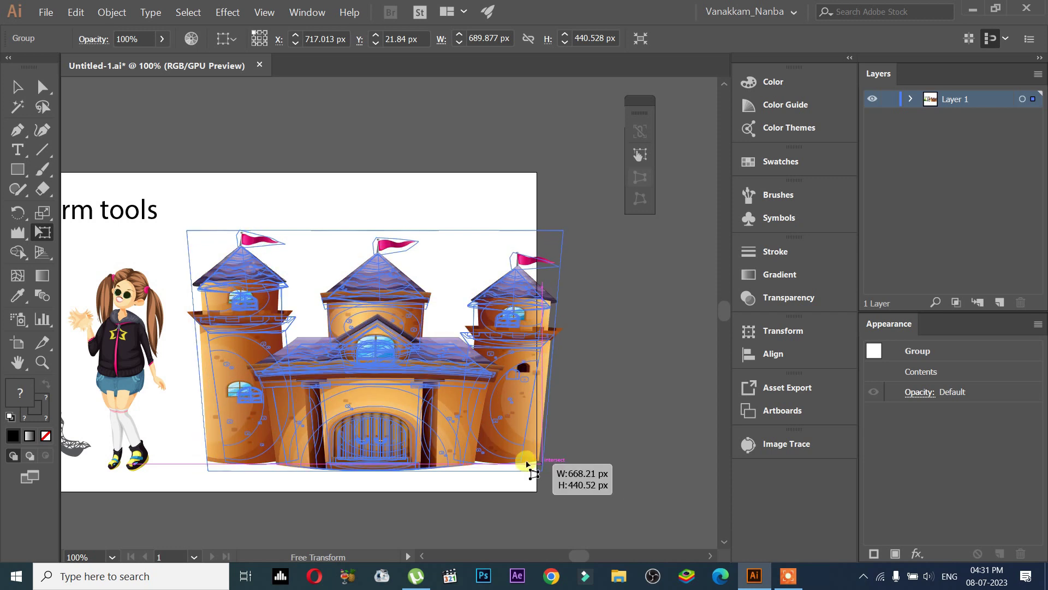
{"action": "left_click_drag", "start_coordinate": [488, 449], "coordinate": [482, 446]}
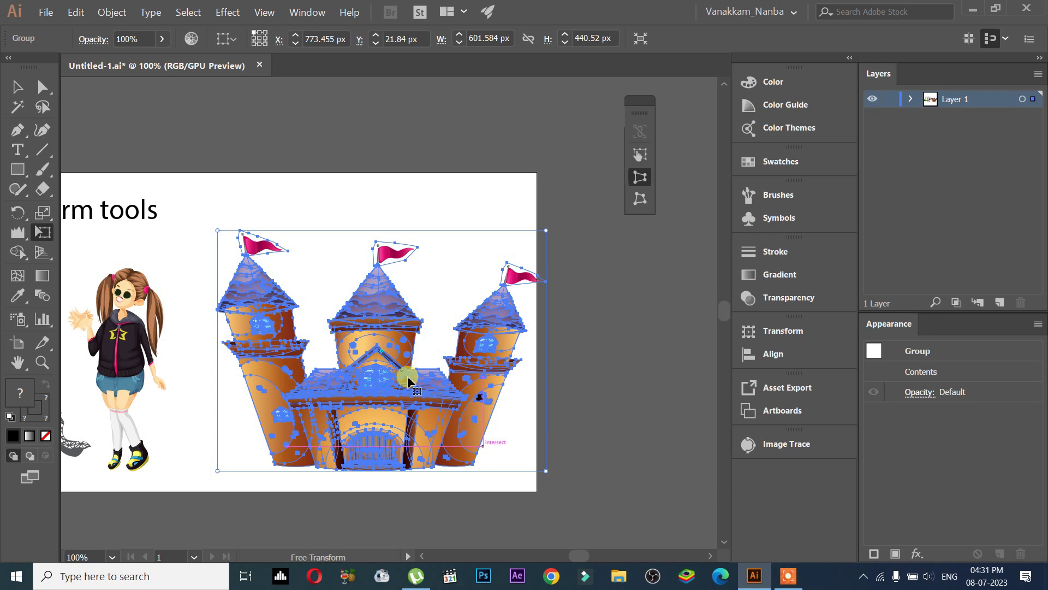
{"action": "key", "text": "v"}
{"action": "left_click", "coordinate": [562, 356]}
{"action": "scroll", "coordinate": [554, 357], "scroll_direction": "up", "scroll_amount": 1}
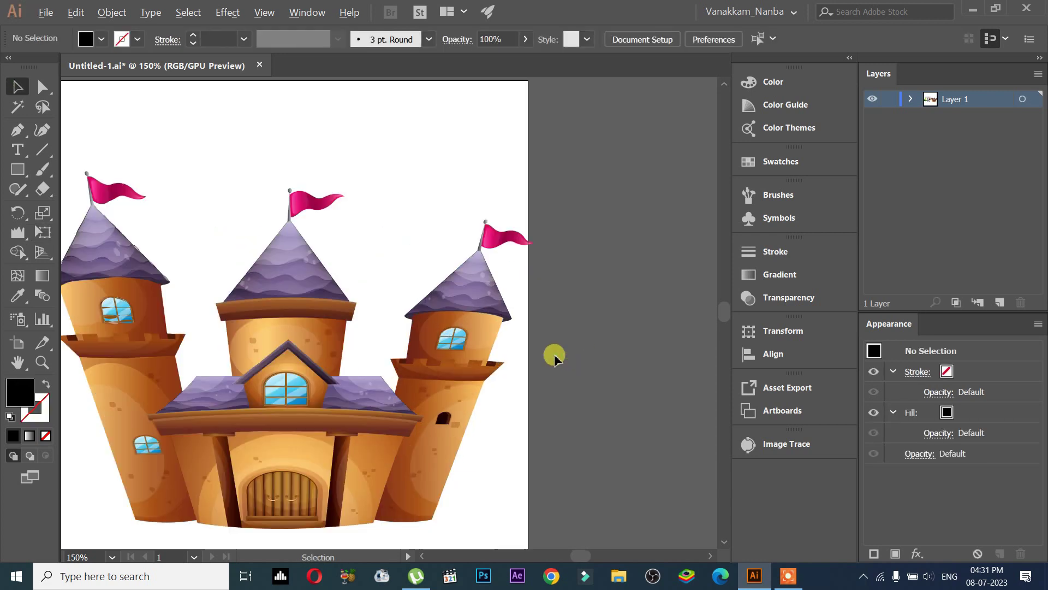
{"action": "left_click_drag", "start_coordinate": [553, 392], "coordinate": [616, 415]}
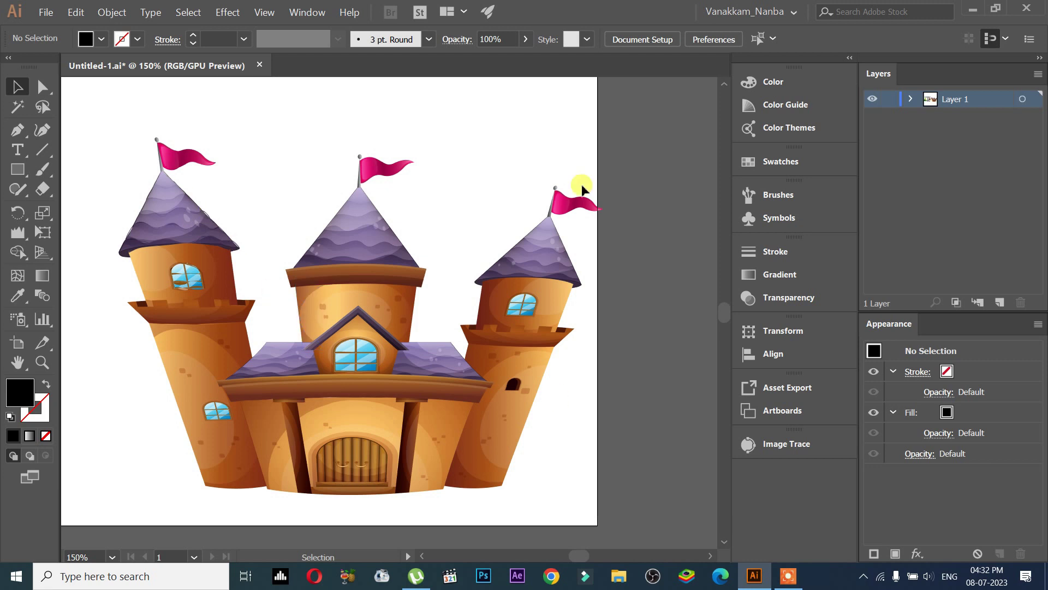
Step: Pull the castle's top corners inward with Perspective Distort, to about 512 × 441 px
{"action": "left_click", "coordinate": [353, 331]}
{"action": "left_click", "coordinate": [42, 232]}
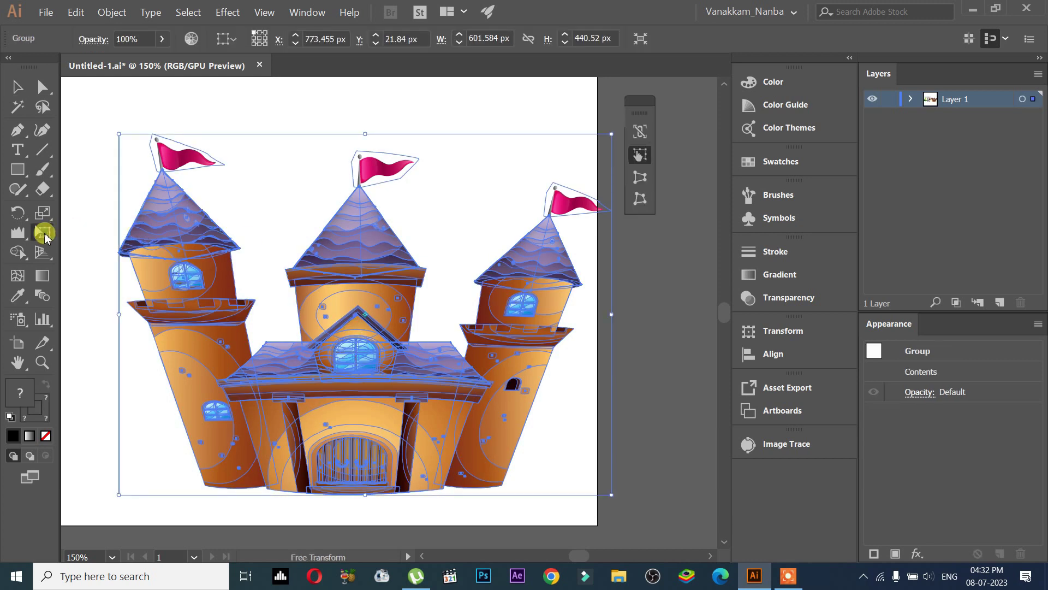
{"action": "left_click", "coordinate": [640, 178]}
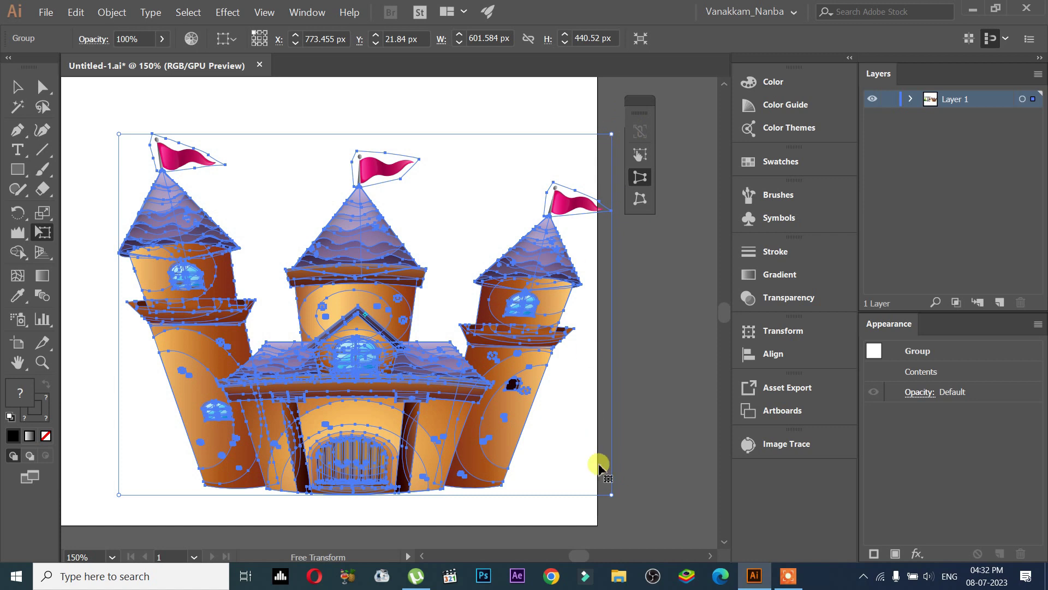
{"action": "left_click_drag", "start_coordinate": [612, 134], "coordinate": [554, 131]}
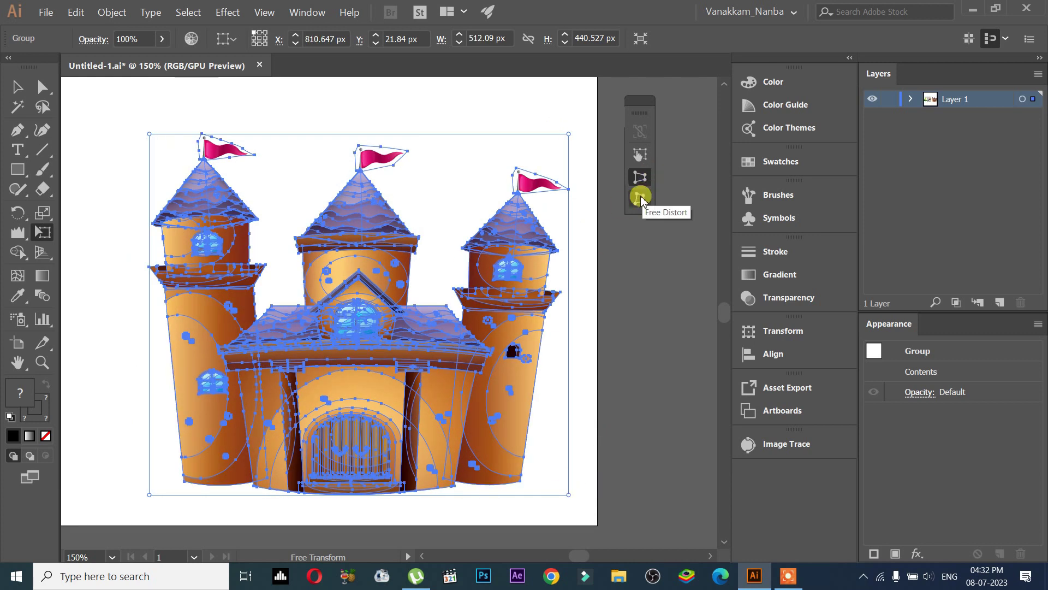
Step: Use Free Distort to drag the castle's four corners into a slanted, tilting shape
{"action": "left_click", "coordinate": [641, 198]}
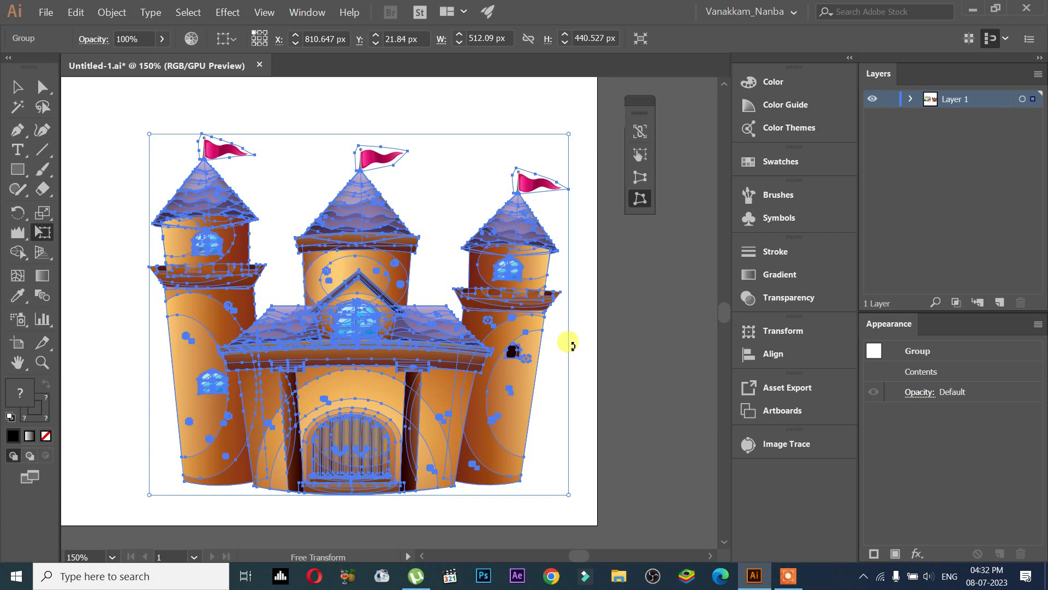
{"action": "scroll", "coordinate": [537, 343], "scroll_direction": "down", "scroll_amount": 1, "text": "alt"}
{"action": "scroll", "coordinate": [533, 339], "scroll_direction": "down", "scroll_amount": 1, "text": "alt"}
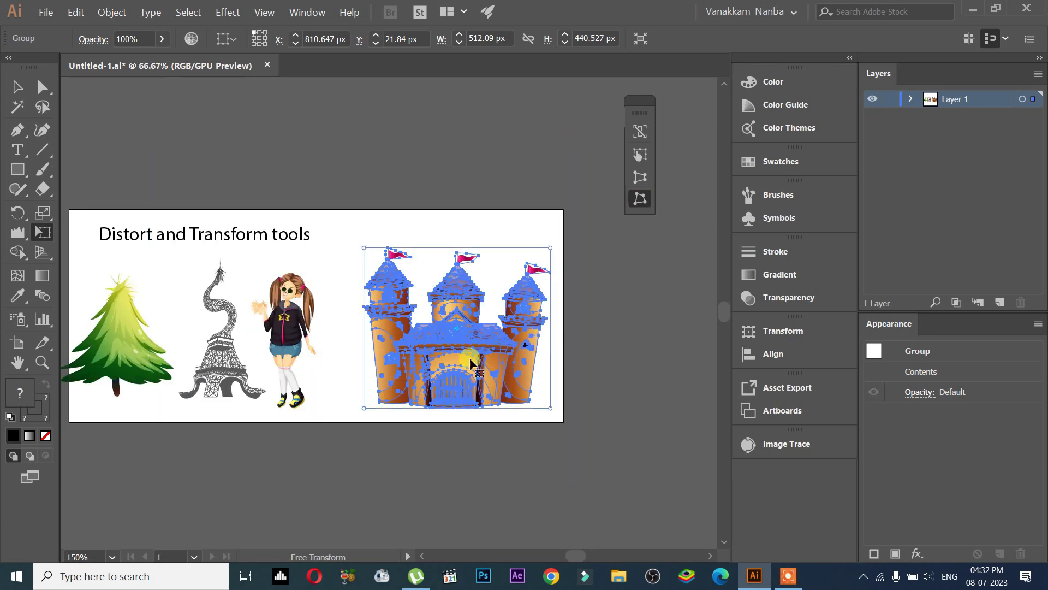
{"action": "left_click_drag", "start_coordinate": [365, 409], "coordinate": [339, 324]}
{"action": "mouse_move", "coordinate": [550, 248]}
{"action": "left_mouse_down"}
{"action": "mouse_move", "coordinate": [546, 267]}
{"action": "mouse_move", "coordinate": [557, 217]}
{"action": "left_mouse_up"}
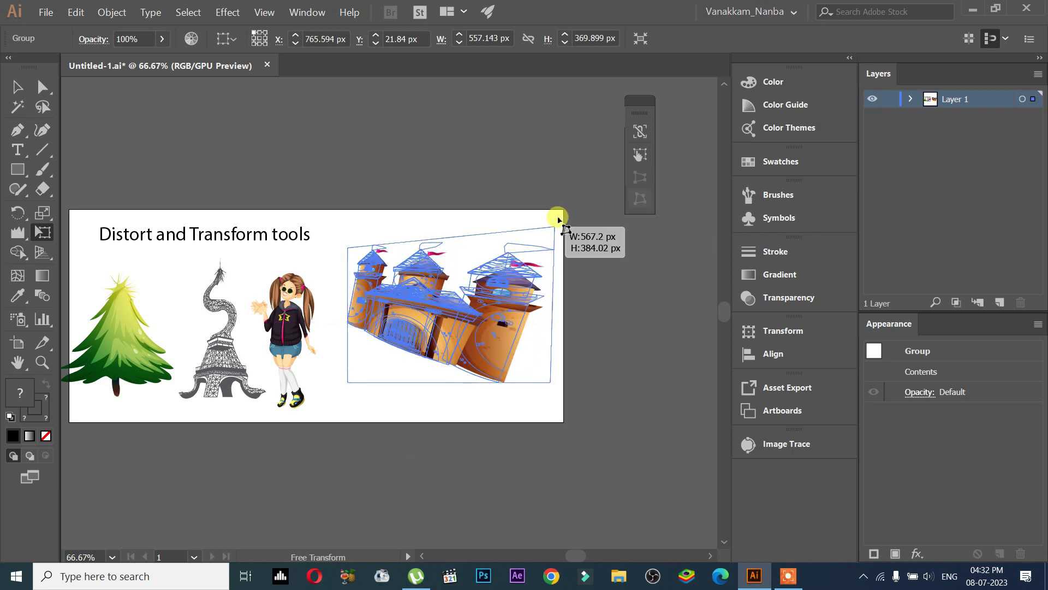
{"action": "mouse_move", "coordinate": [557, 383]}
{"action": "left_mouse_down"}
{"action": "mouse_move", "coordinate": [564, 418]}
{"action": "mouse_move", "coordinate": [551, 403]}
{"action": "left_mouse_up"}
{"action": "left_click_drag", "start_coordinate": [352, 404], "coordinate": [357, 422]}
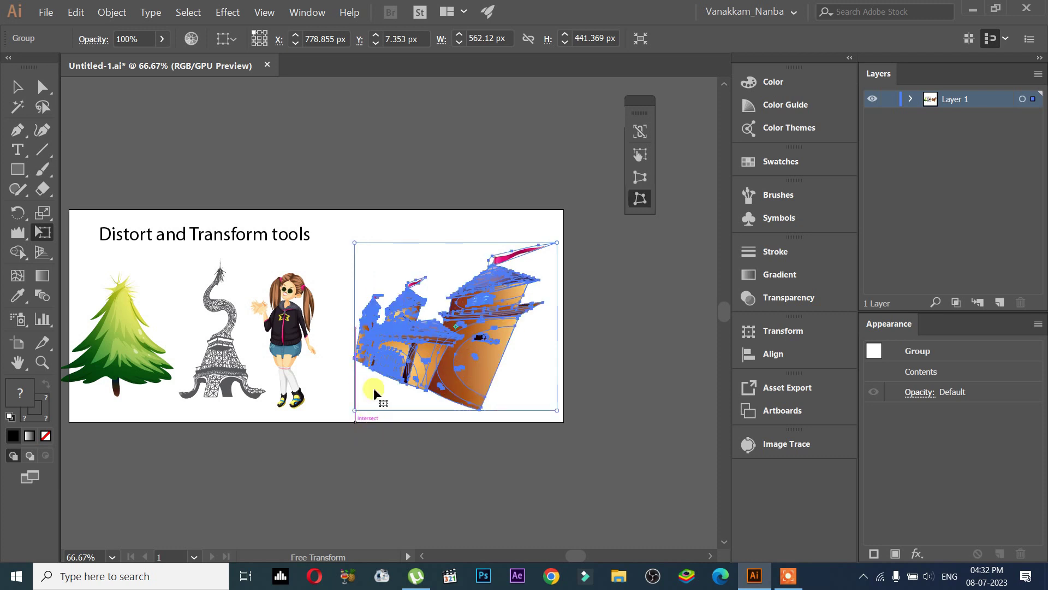
Step: Deselect the distorted castle and recenter the view on it
{"action": "left_click", "coordinate": [17, 98]}
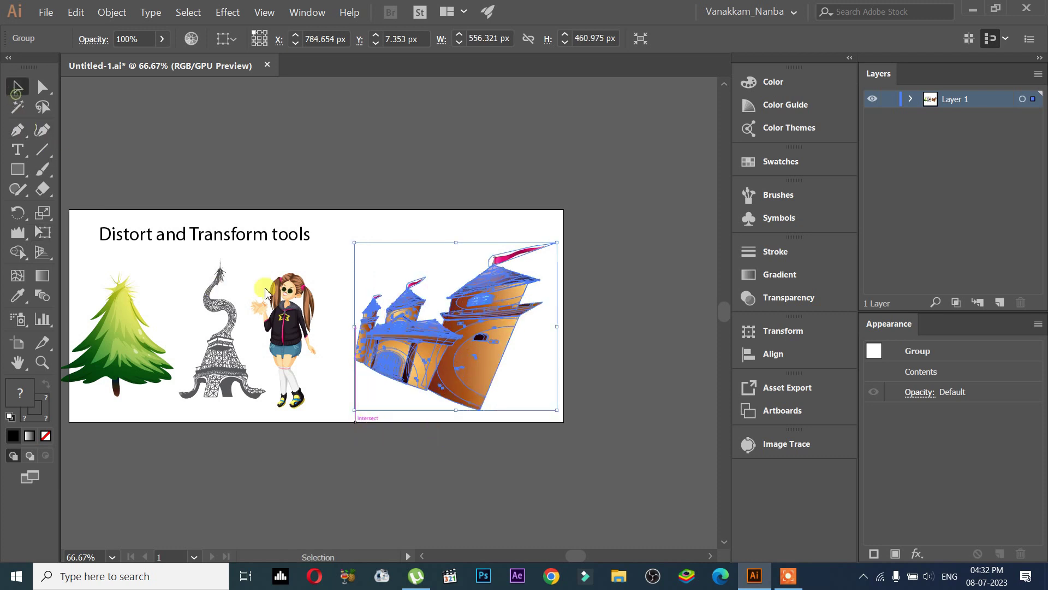
{"action": "left_click", "coordinate": [342, 374]}
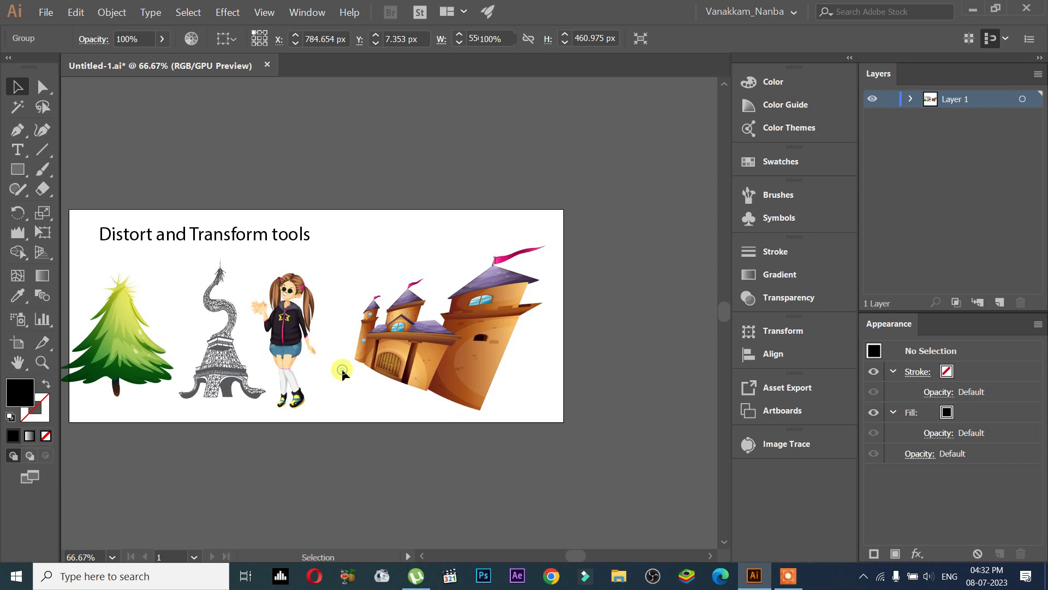
{"action": "scroll", "coordinate": [341, 369], "scroll_direction": "up", "scroll_amount": 1}
{"action": "scroll", "coordinate": [436, 367], "scroll_direction": "up", "scroll_amount": 1}
{"action": "left_click_drag", "start_coordinate": [440, 368], "coordinate": [473, 308]}
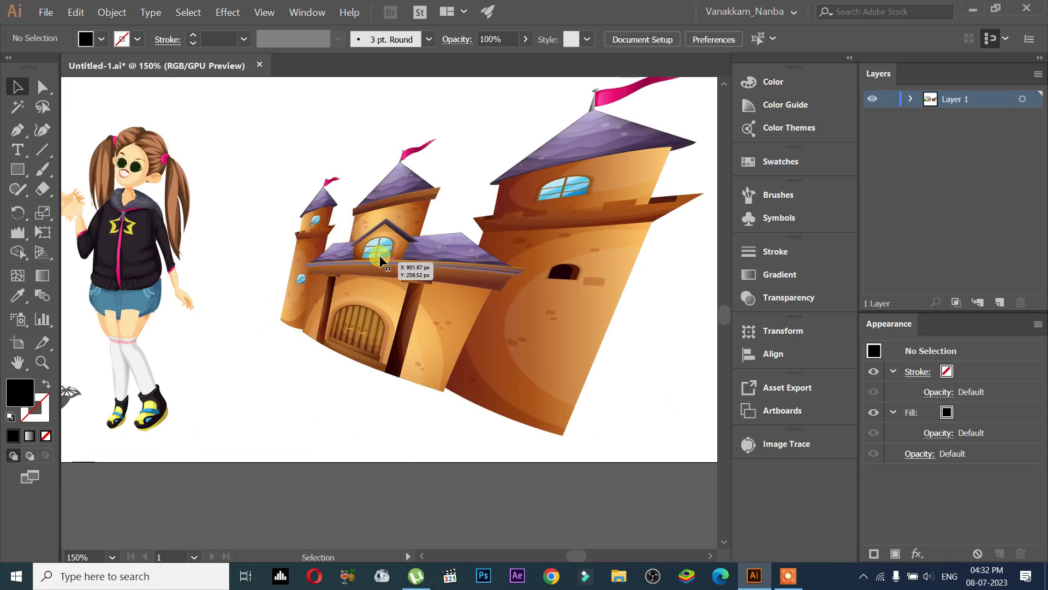
{"action": "left_click", "coordinate": [501, 281]}
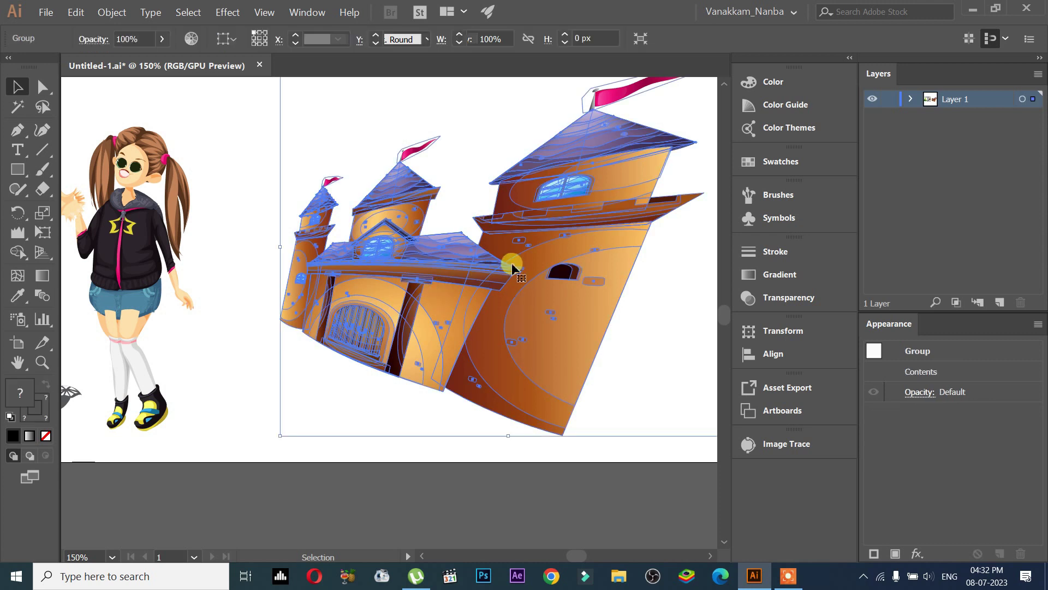
{"action": "left_click", "coordinate": [252, 287]}
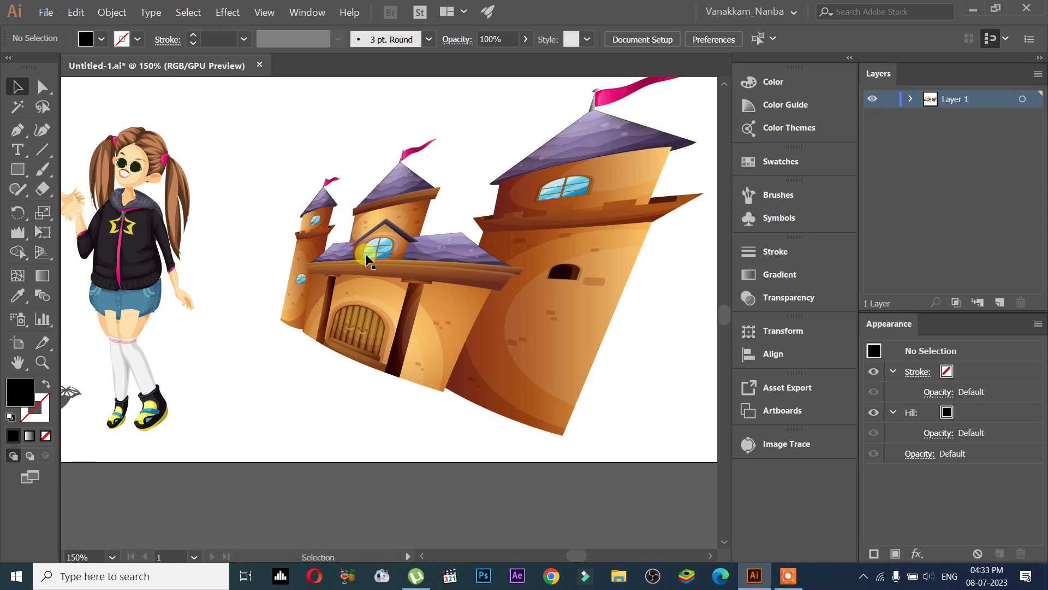
{"action": "left_click", "coordinate": [380, 286]}
{"action": "left_click", "coordinate": [43, 232]}
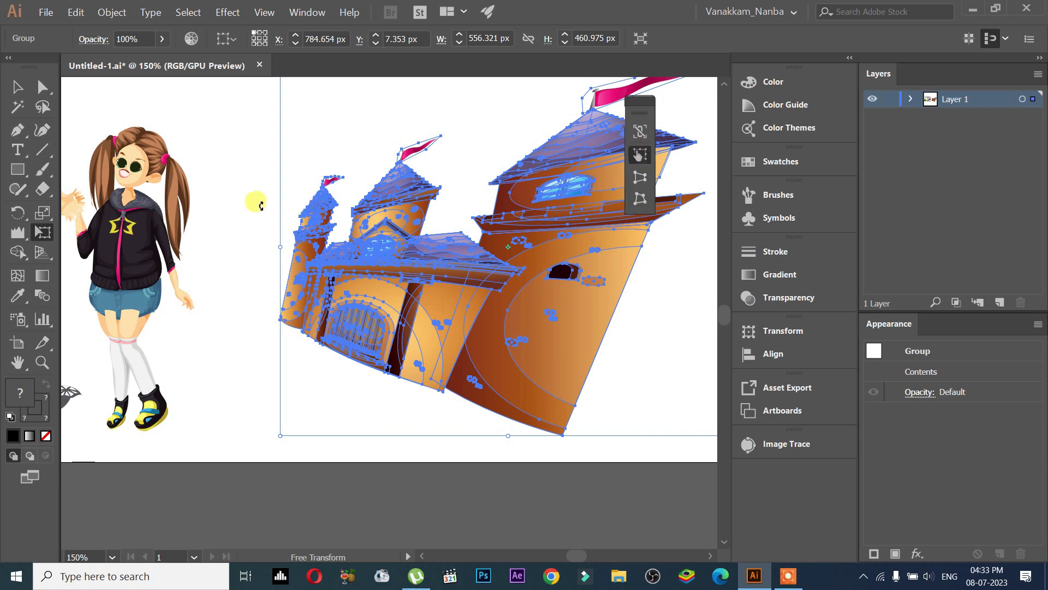
{"action": "key", "text": "space"}
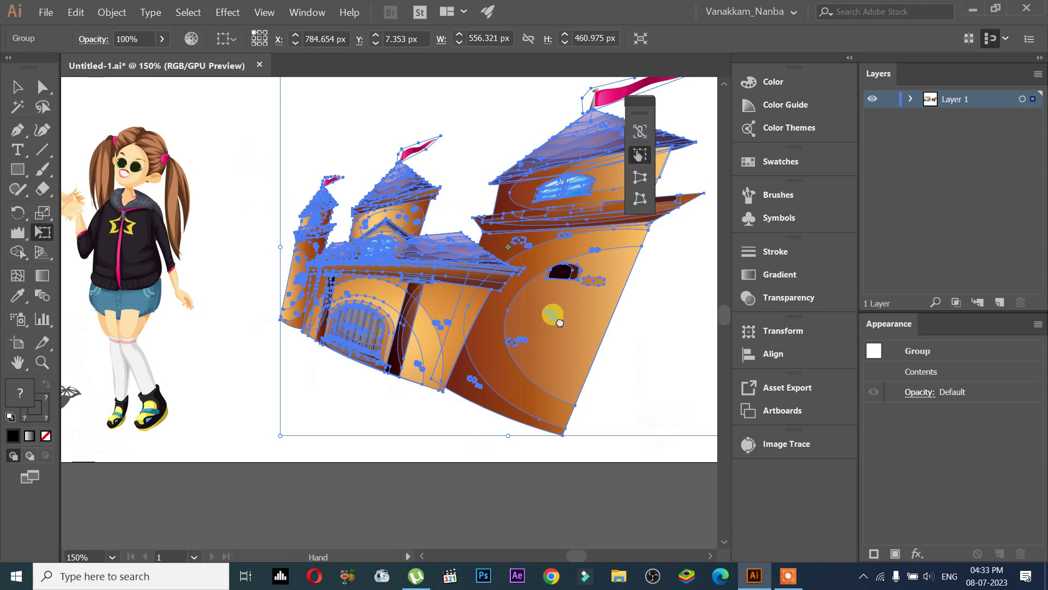
{"action": "left_click_drag", "start_coordinate": [559, 323], "coordinate": [866, 463]}
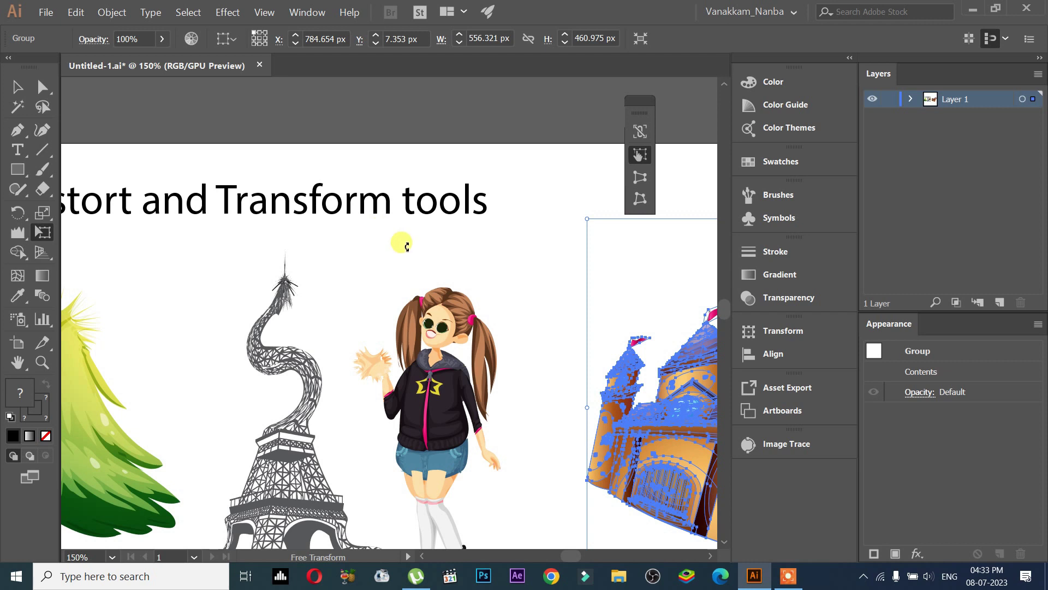
Step: Undo the castle's free distort, fit the artboard, and move the title right above the figures
{"action": "key", "text": "ctrl+minus"}
{"action": "key", "text": "ctrl+minus"}
{"action": "key", "text": "ctrl+minus"}
{"action": "key", "text": "ctrl+z"}
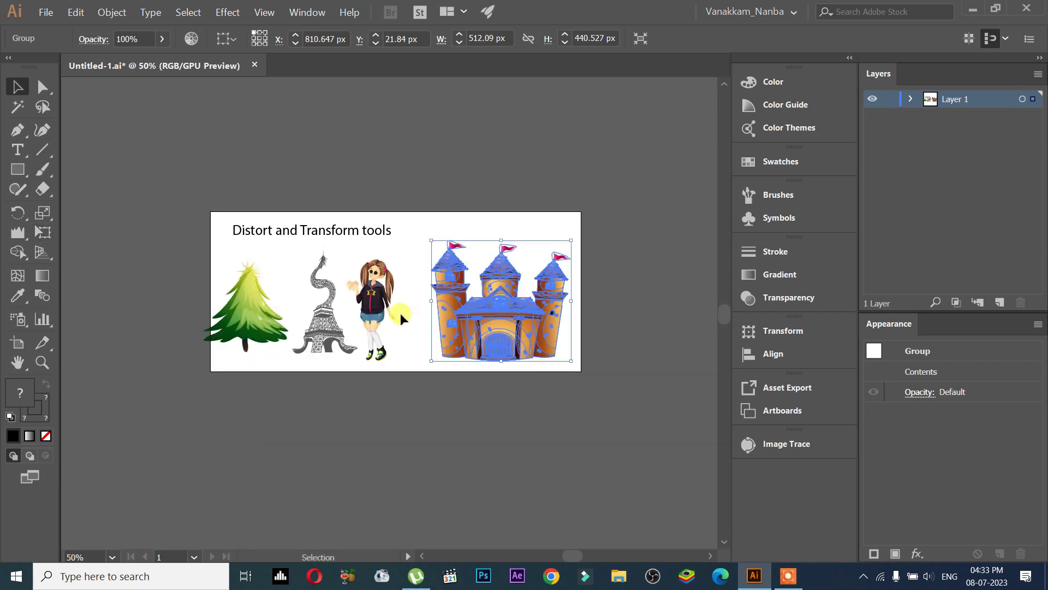
{"action": "left_click", "coordinate": [402, 314]}
{"action": "key", "text": "ctrl+0"}
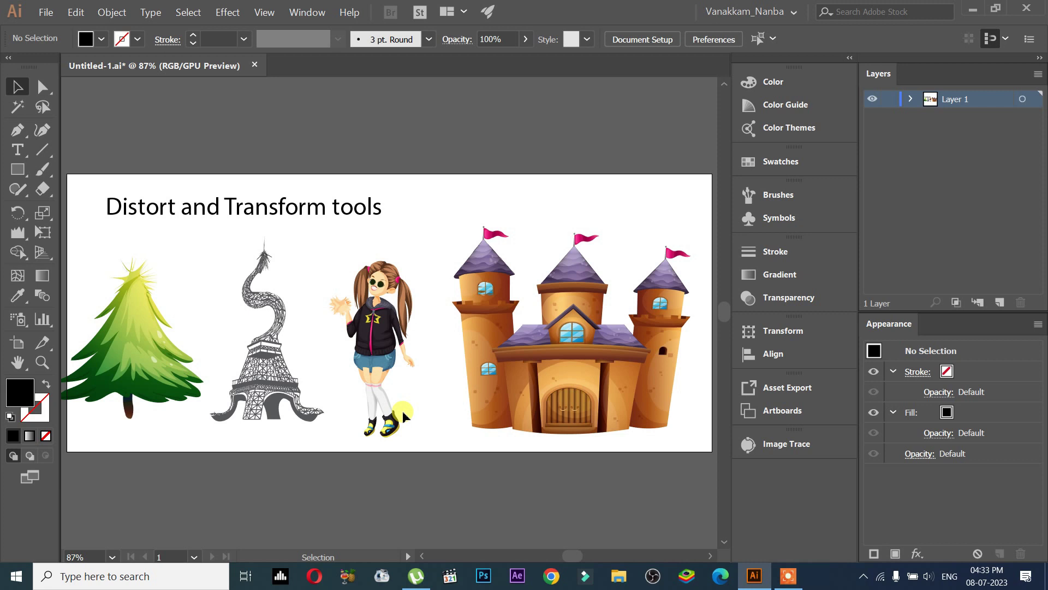
{"action": "mouse_move", "coordinate": [300, 214]}
{"action": "left_mouse_down"}
{"action": "mouse_move", "coordinate": [437, 218]}
{"action": "mouse_move", "coordinate": [435, 206]}
{"action": "left_mouse_up"}
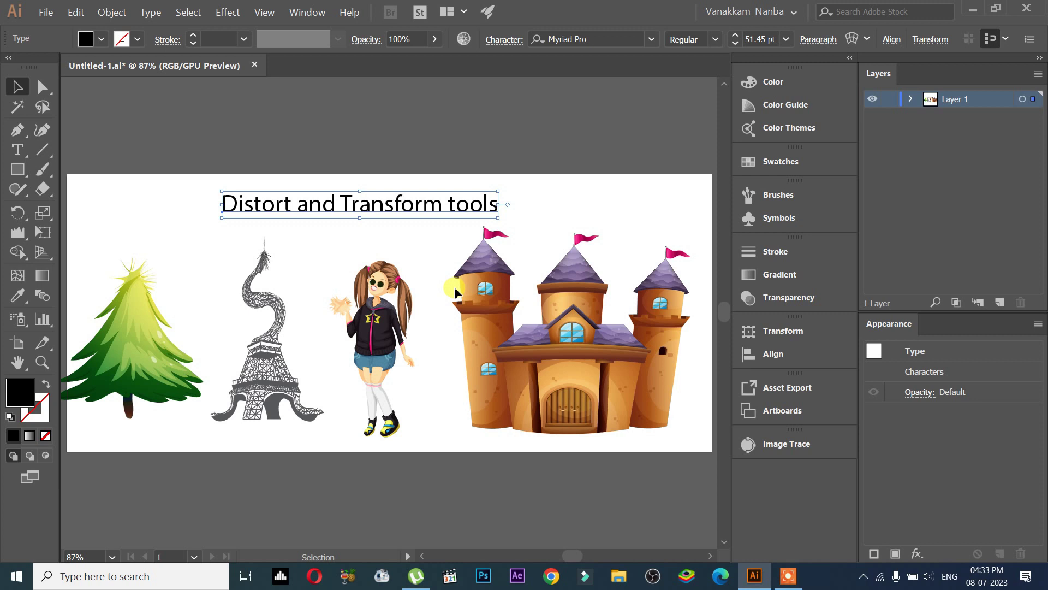